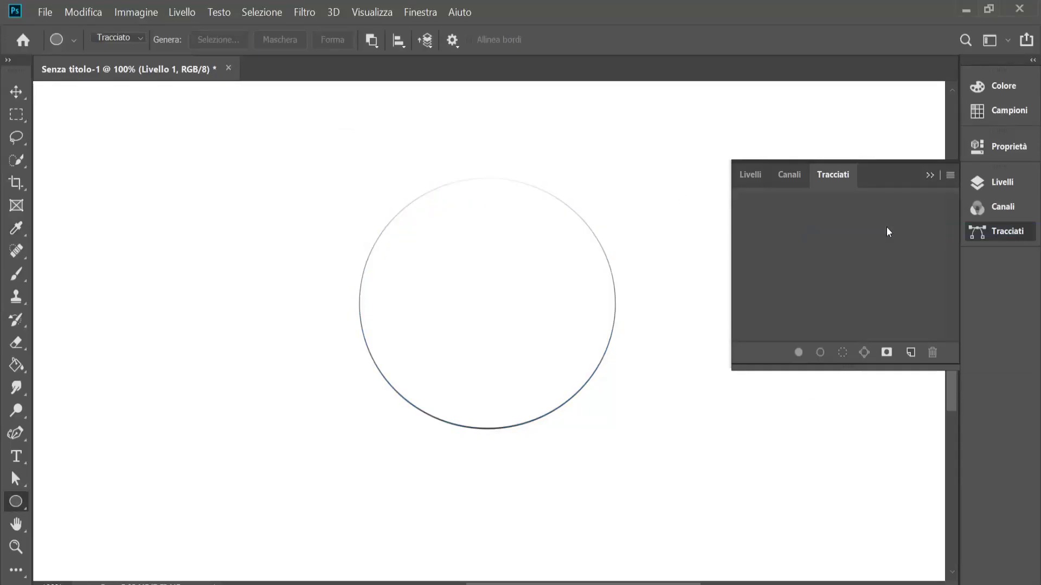
Step: Brush the head construction sketch: jaw line, vertical centre line and horizontal face guides
drag(601, 358, 471, 574)
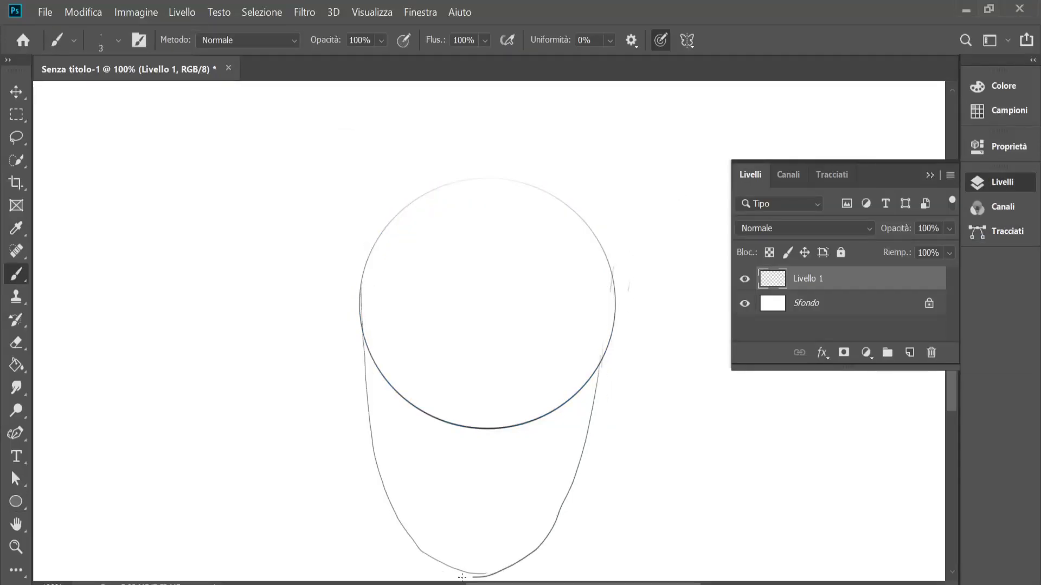
drag(498, 94, 467, 403)
key(ctrl+z)
drag(497, 114, 471, 580)
drag(307, 328, 694, 349)
drag(312, 407, 660, 430)
drag(359, 430, 640, 457)
drag(340, 477, 651, 495)
drag(374, 512, 536, 531)
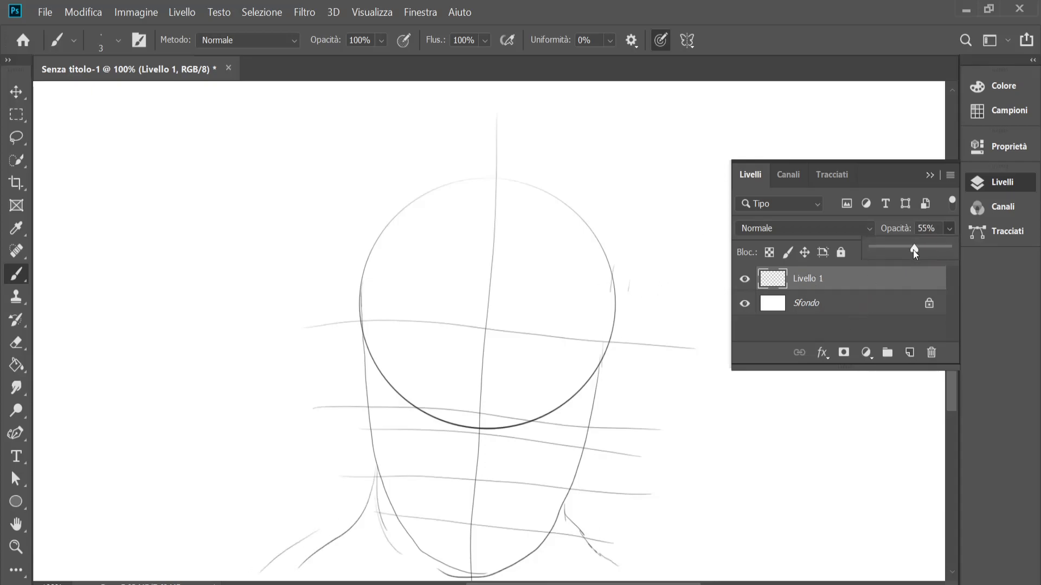
Step: Fade Livello 1, add Livello 2 and begin drawing the face over the sketch
drag(914, 250, 885, 250)
click(910, 353)
drag(622, 322, 627, 339)
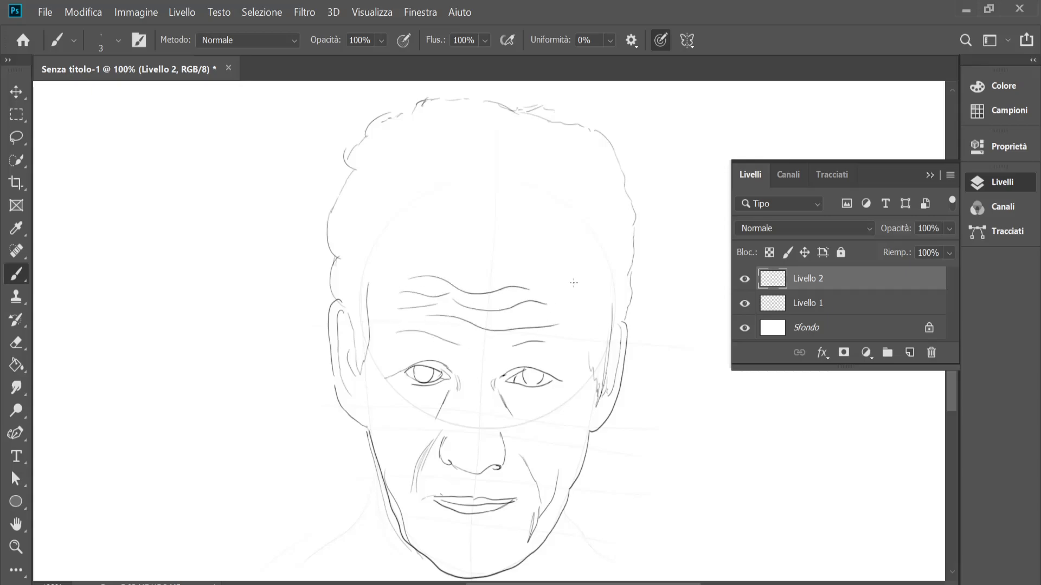
Step: Brush hair strands across the forehead on Livello 2
drag(398, 247, 381, 317)
drag(386, 267, 352, 324)
mouse_move(401, 267)
mouse_down()
mouse_move(502, 233)
mouse_move(500, 301)
mouse_up()
drag(615, 264, 595, 344)
drag(621, 290, 601, 355)
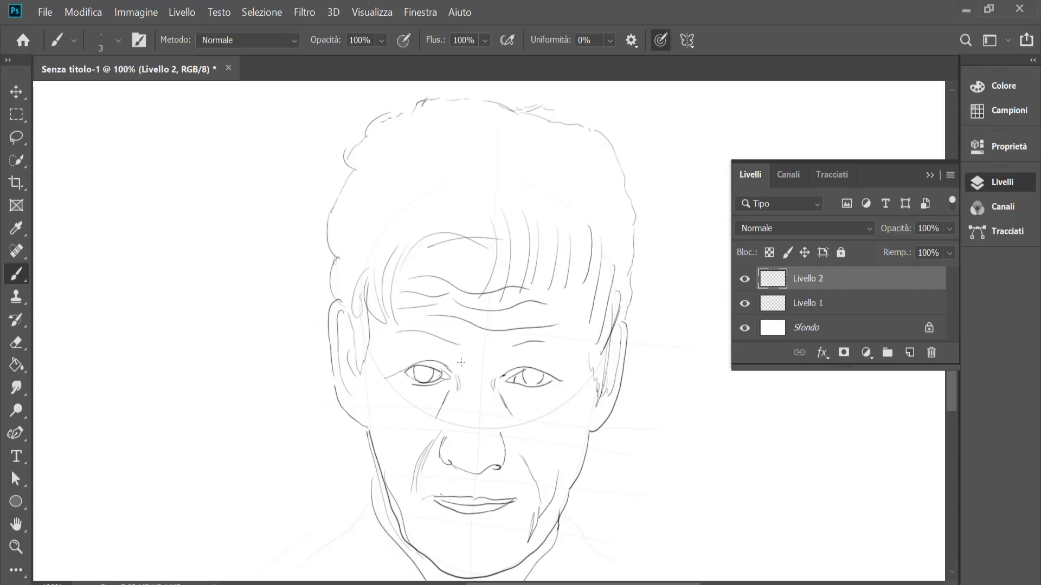
scroll(662, 456, down, 3)
scroll(440, 557, up, 1)
scroll(487, 551, up, 2)
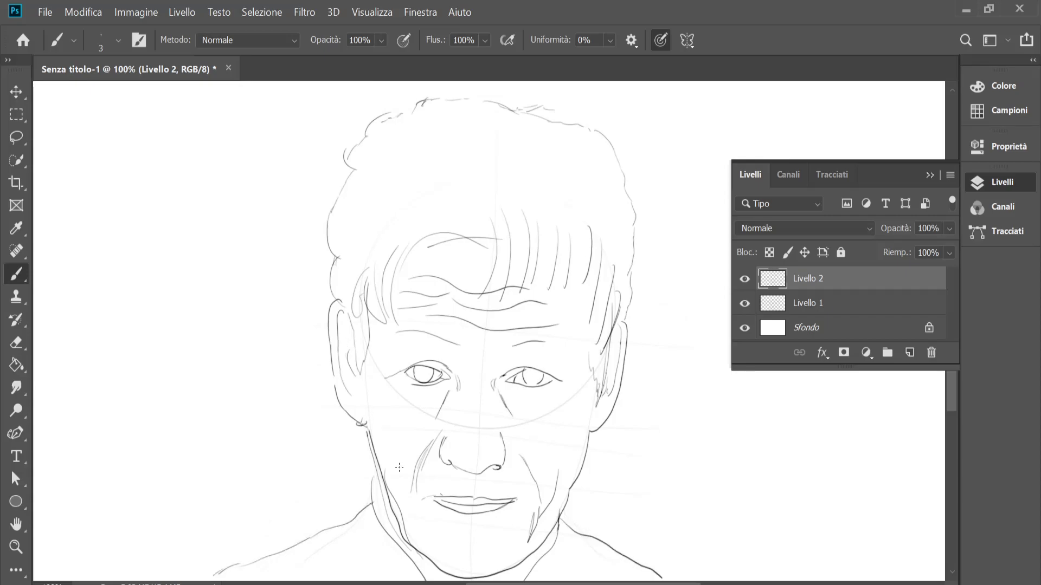
Step: Add Livello 3 and lower the opacity of the face drawing layer
click(909, 352)
click(949, 228)
mouse_move(950, 246)
mouse_down()
mouse_move(891, 249)
mouse_move(909, 249)
mouse_up()
Step: Start a Curvature Pen path at the ear and make the empty Livello 3 active
click(16, 434)
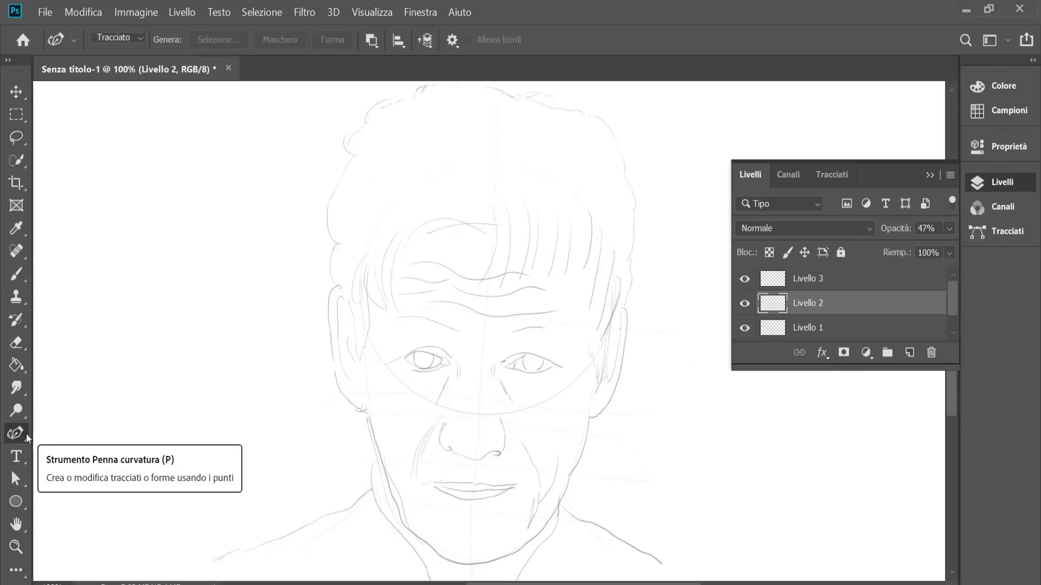
click(627, 307)
click(631, 315)
click(631, 330)
scroll(695, 363, up, 3)
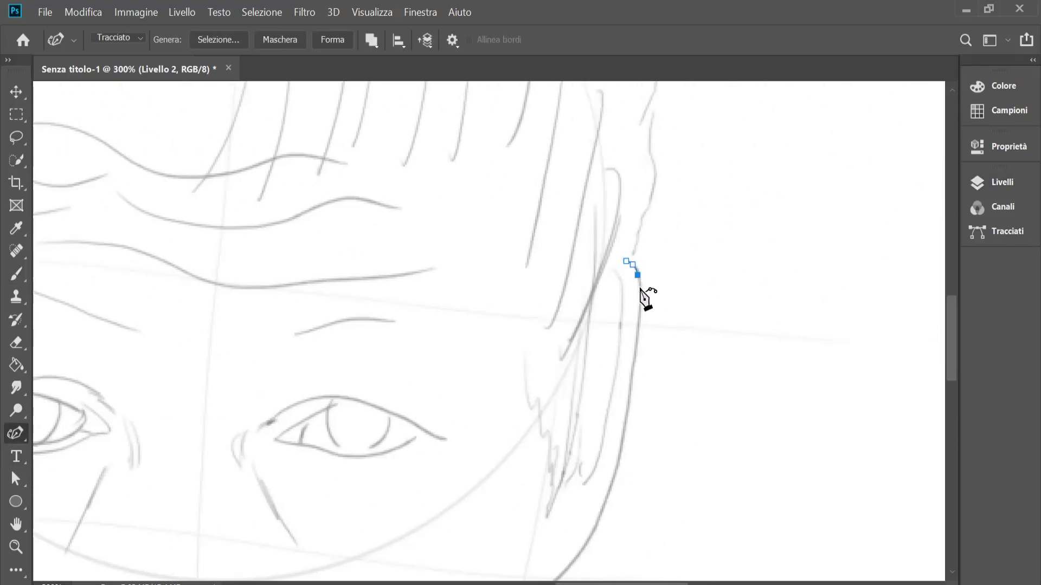
scroll(645, 293, down, 1)
scroll(614, 288, up, 3)
click(1002, 182)
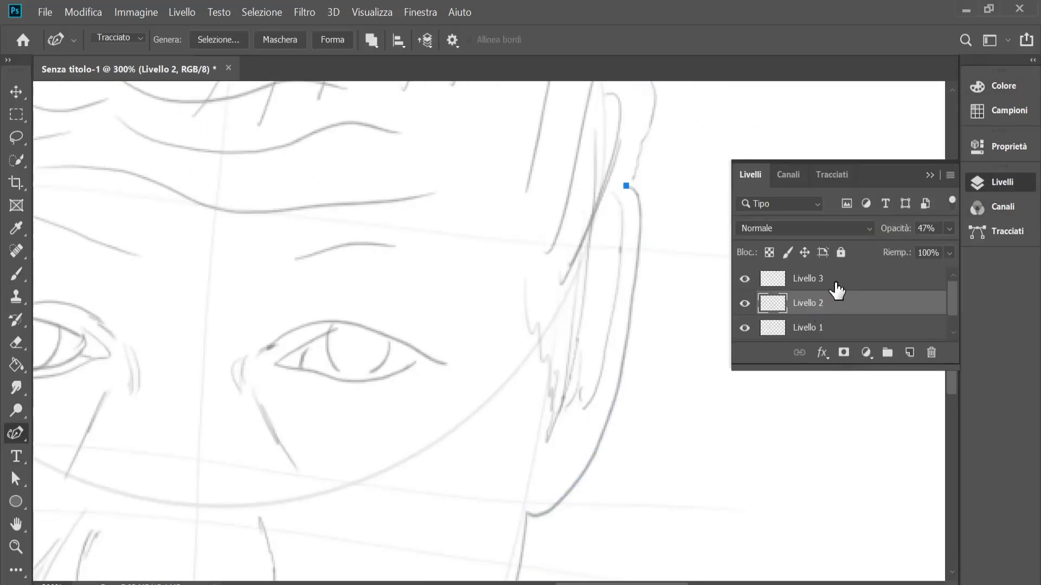
click(835, 281)
Step: Trace a path along the right ear and jaw and stroke it in black
mouse_move(625, 187)
mouse_down()
mouse_move(600, 457)
mouse_move(526, 515)
mouse_up()
click(832, 175)
right_click(807, 203)
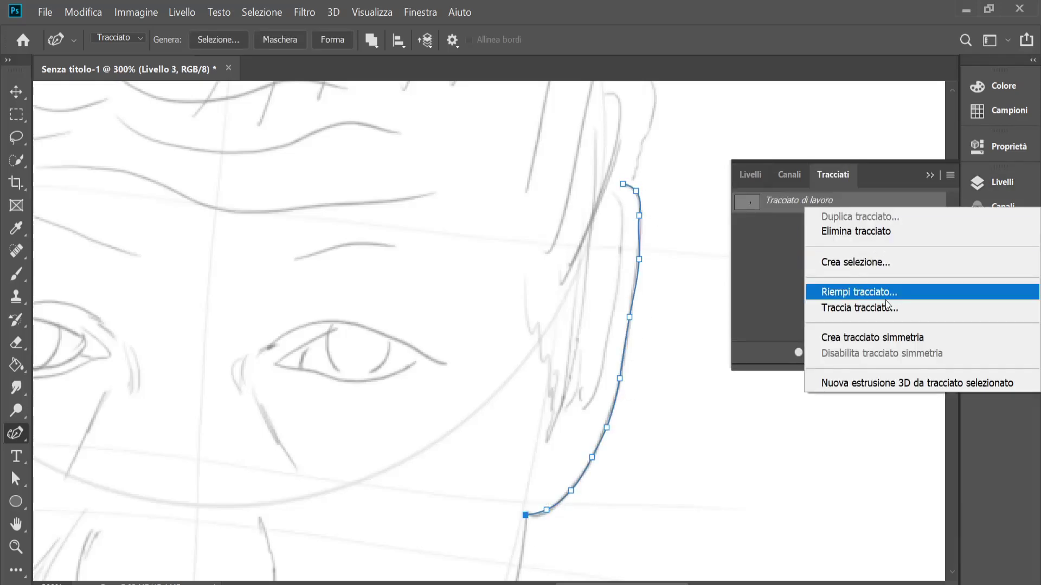
click(849, 230)
scroll(895, 283, down, 1)
scroll(894, 271, down, 3)
Step: Trace a freeform path along the left ear
key(b)
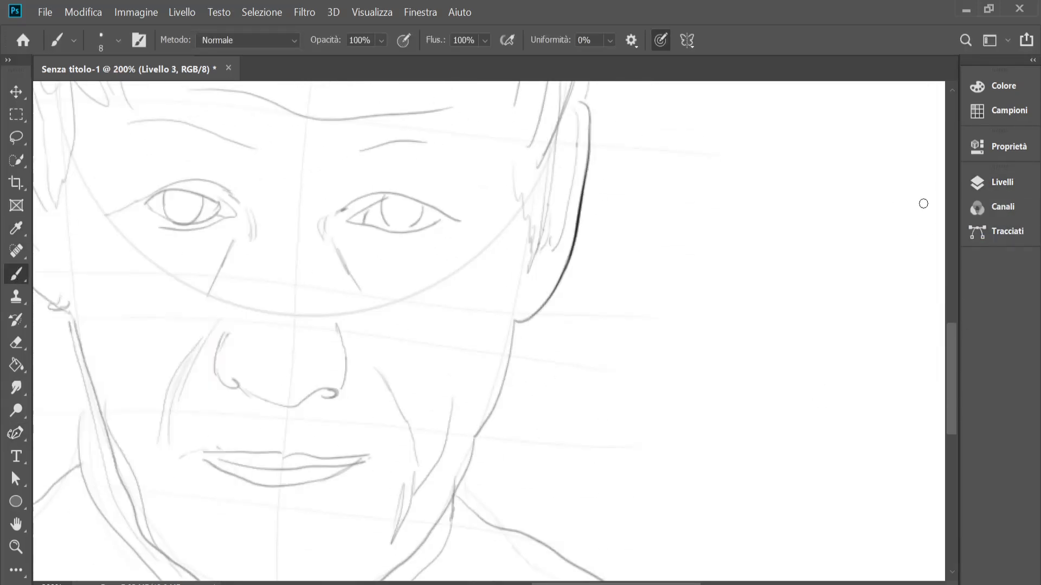
key(p)
drag(514, 319, 479, 436)
scroll(478, 437, down, 3)
mouse_move(409, 396)
mouse_down()
mouse_move(170, 400)
mouse_move(72, 138)
mouse_up()
scroll(72, 138, left, 3)
scroll(239, 337, up, 4)
scroll(239, 337, up, 2)
drag(233, 426, 162, 179)
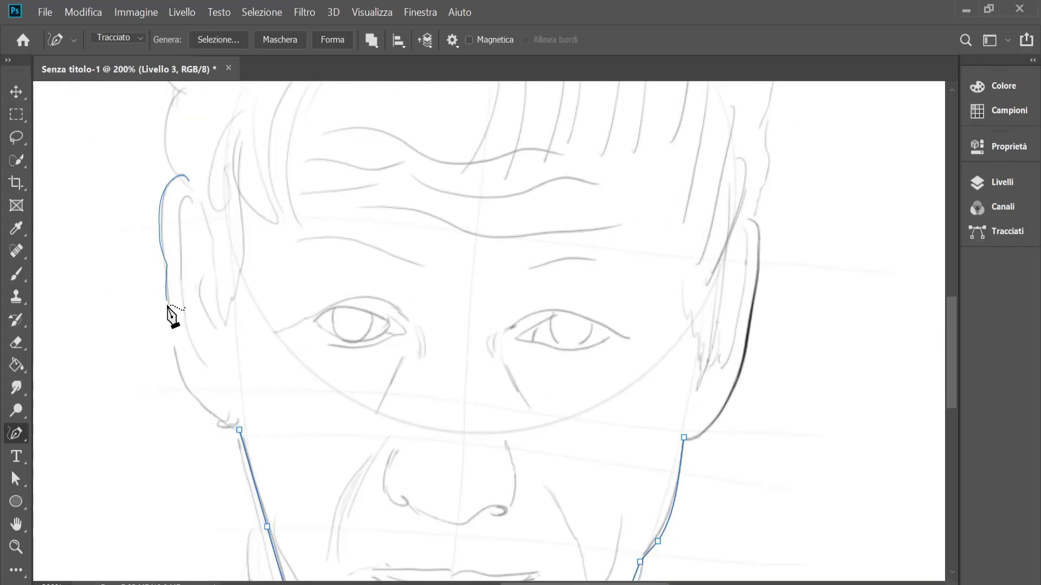
Step: Extend the path down the left jaw to the chin, test a dark stroke, then undo it
key(ctrl+minus)
key(ctrl+plus)
drag(507, 318, 653, 332)
key(ctrl+z)
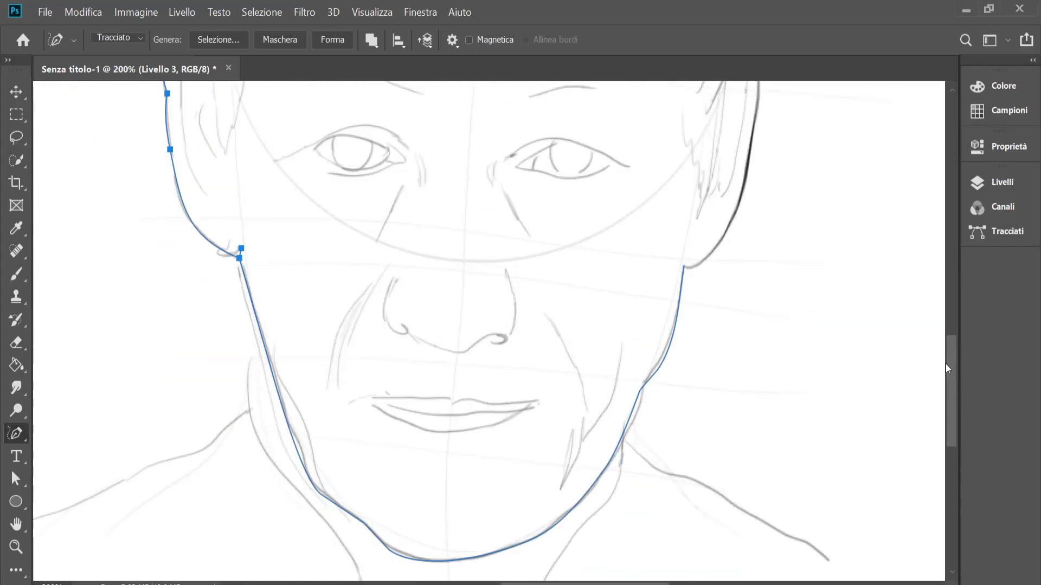
key(ctrl+minus)
click(1008, 231)
right_click(805, 202)
key(Escape)
key(b)
right_click(805, 202)
click(867, 304)
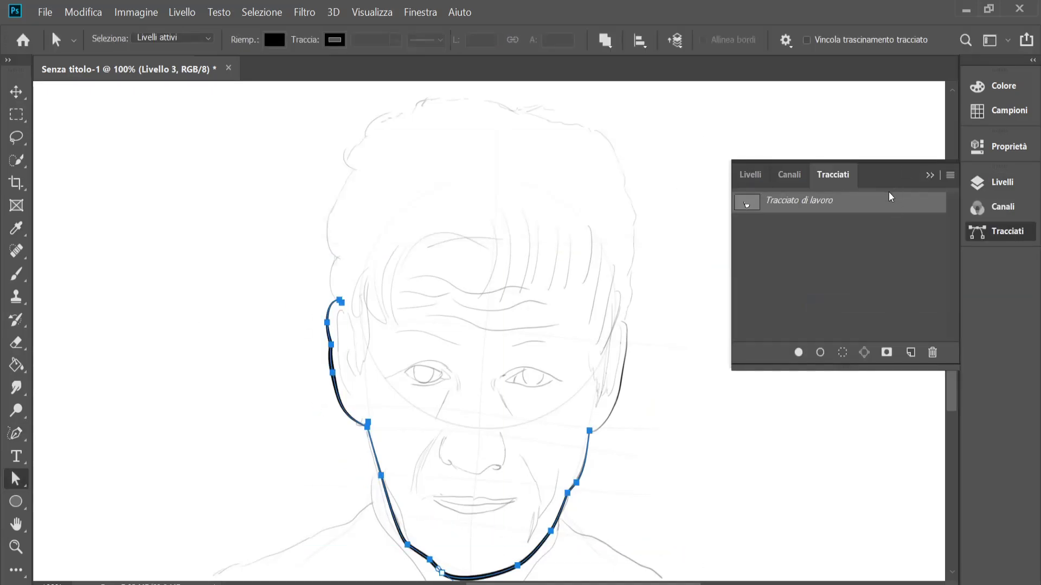
key(ctrl+z)
Step: Stroke the ear and jaw subpath in black with the Brush, then delete the work path
right_click(805, 201)
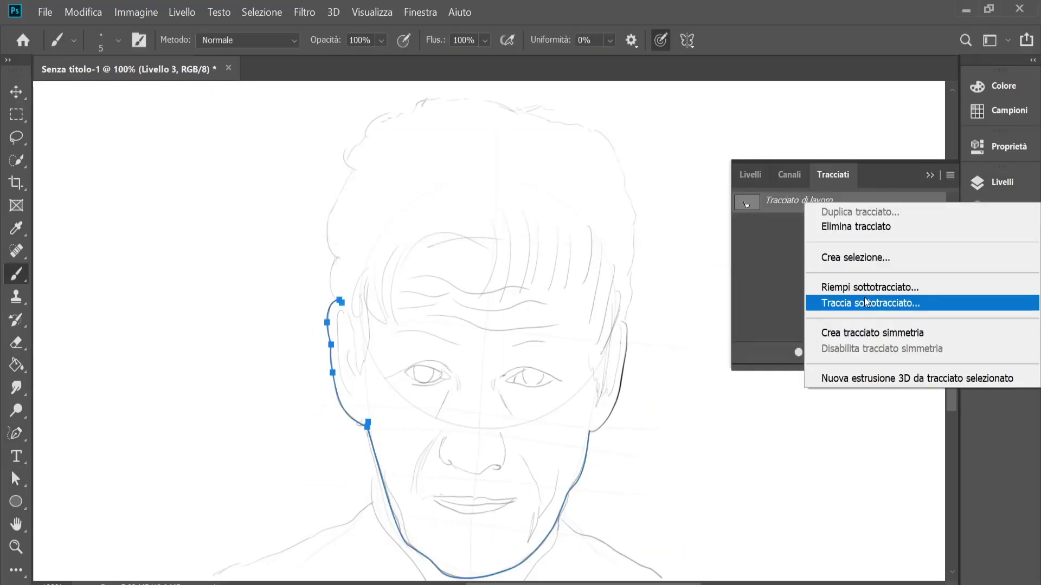
click(868, 298)
key(a)
drag(267, 237, 532, 572)
right_click(804, 202)
click(868, 230)
key(b)
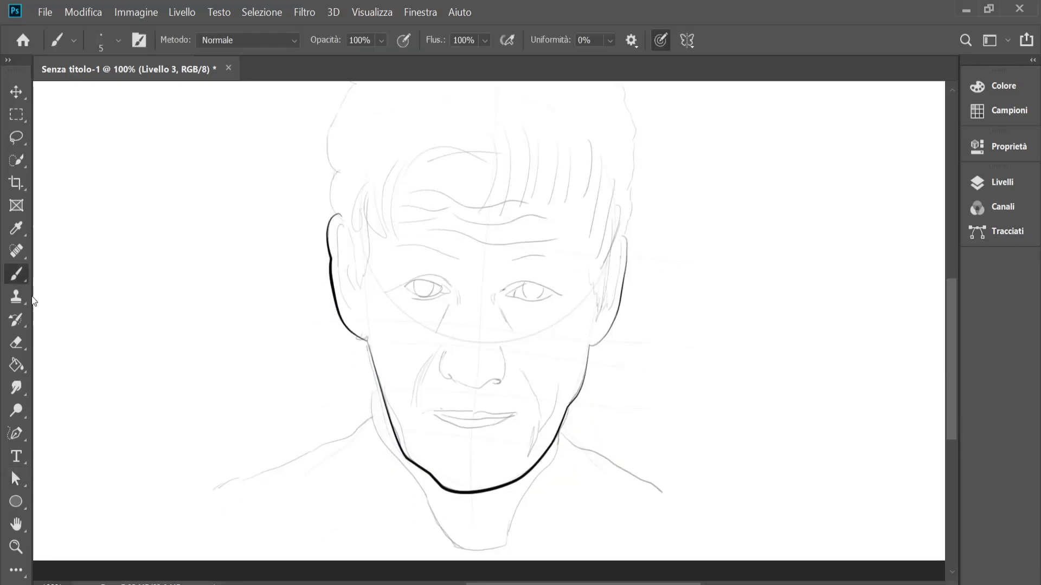
scroll(728, 418, up, 3)
Step: Draw a rough upper lip path, then undo and delete it
key(p)
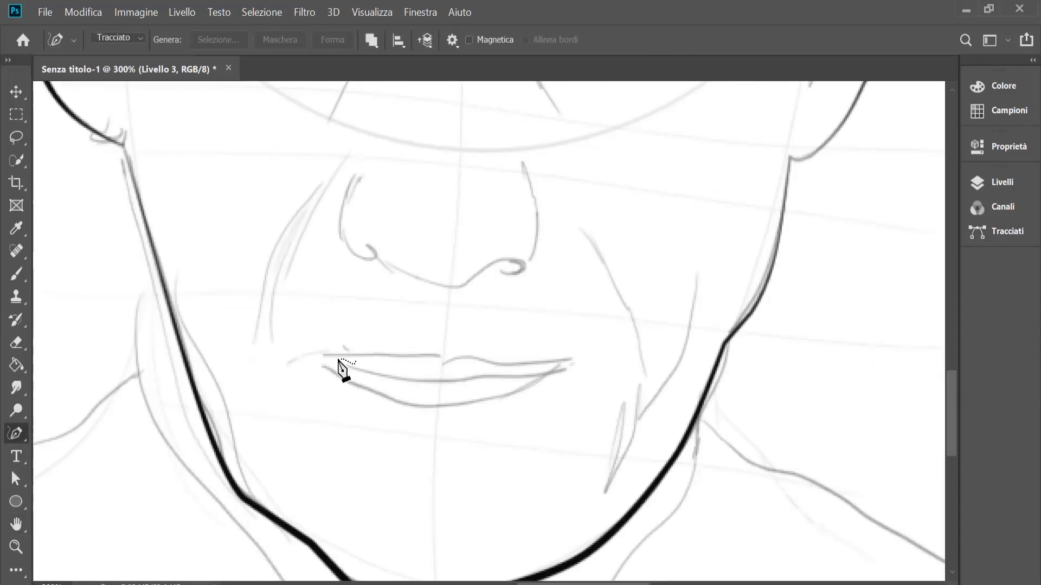
mouse_move(301, 368)
mouse_down()
mouse_move(581, 364)
mouse_move(460, 362)
mouse_up()
key(ctrl+z)
key(ctrl+z)
right_click(16, 434)
click(135, 465)
Step: Trace the upper lip with a curved path and stroke it in black
click(291, 371)
click(323, 357)
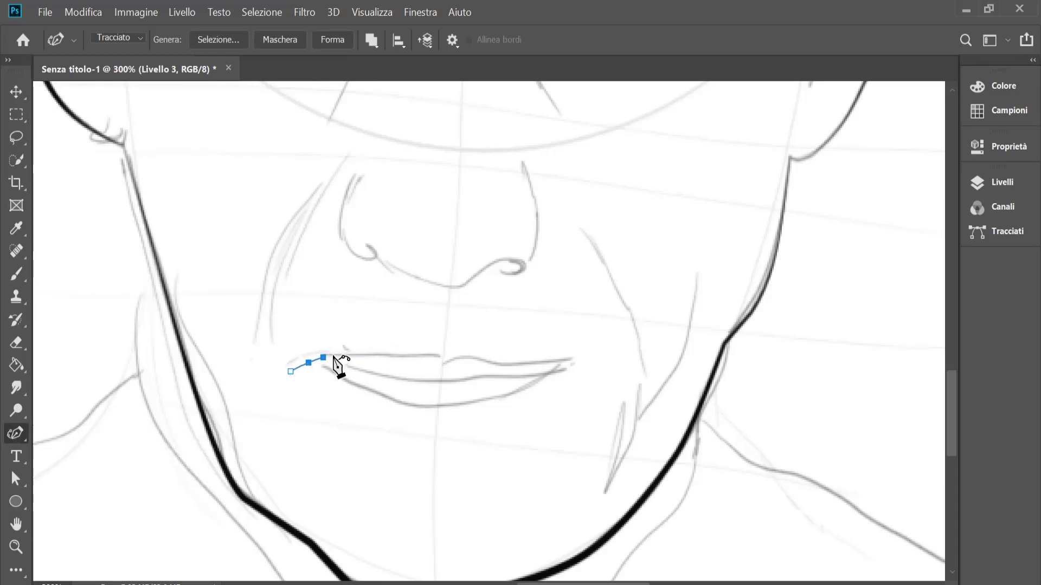
click(389, 355)
click(435, 357)
click(453, 359)
click(572, 360)
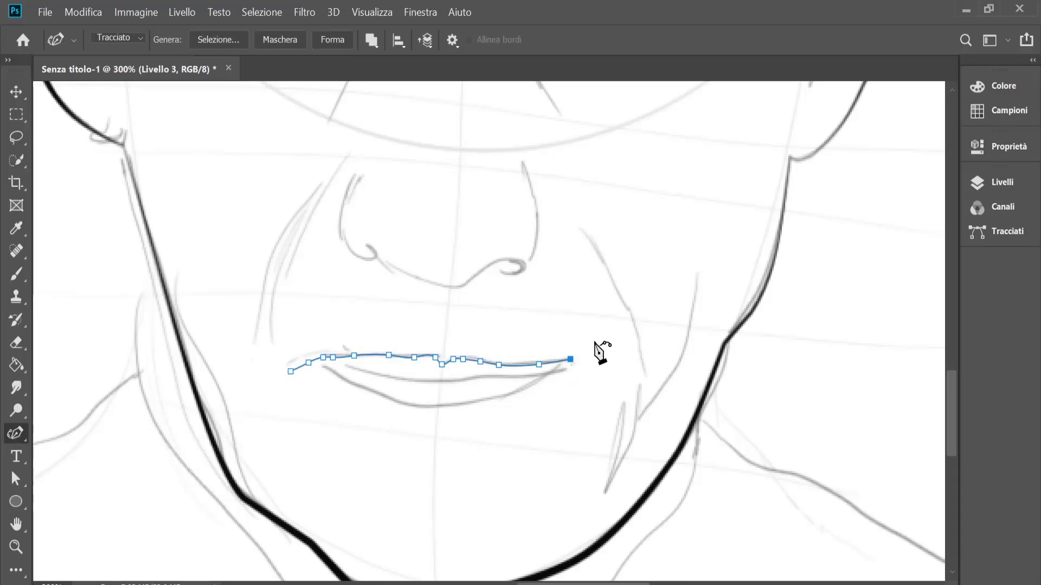
click(1002, 182)
click(1008, 231)
right_click(846, 205)
click(868, 298)
click(658, 184)
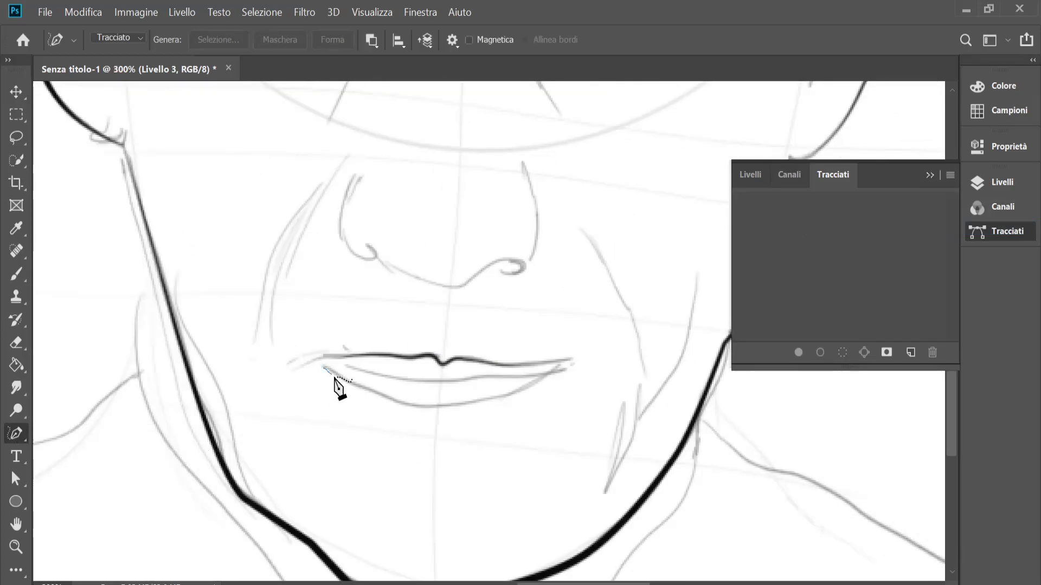
Step: Trace and reshape a path along the lower lip and stroke it in black
click(320, 367)
click(348, 383)
click(467, 408)
click(558, 374)
right_click(796, 200)
key(Escape)
drag(420, 401, 471, 389)
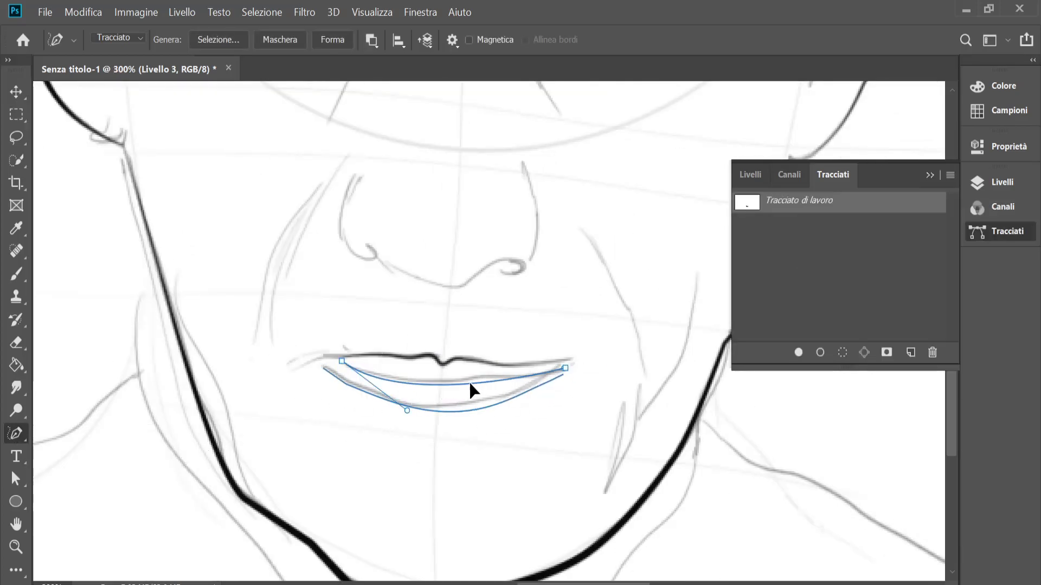
key(a)
right_click(859, 209)
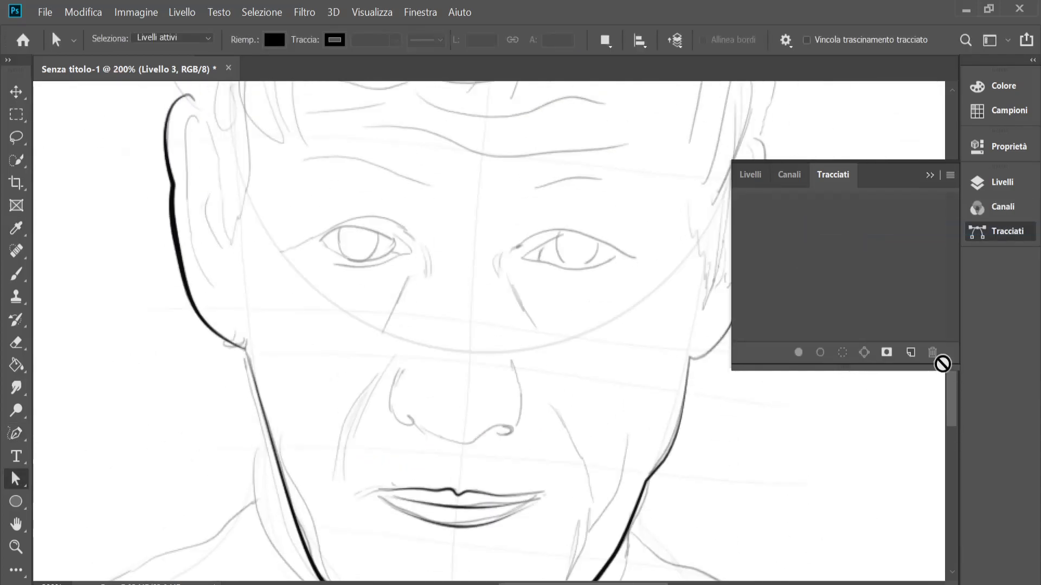
key(p)
Step: Trace the nose path, stroke it in black and delete the work path
mouse_move(410, 363)
mouse_down()
mouse_move(512, 368)
mouse_move(509, 354)
mouse_up()
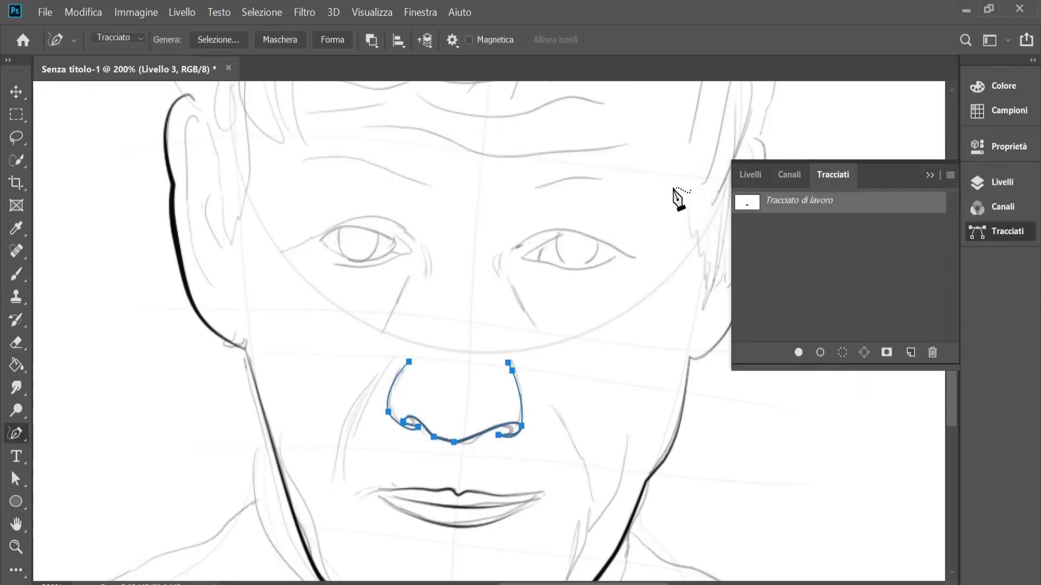
key(ctrl+z)
key(ctrl+z)
mouse_move(402, 368)
mouse_down()
mouse_move(450, 442)
mouse_move(511, 367)
mouse_up()
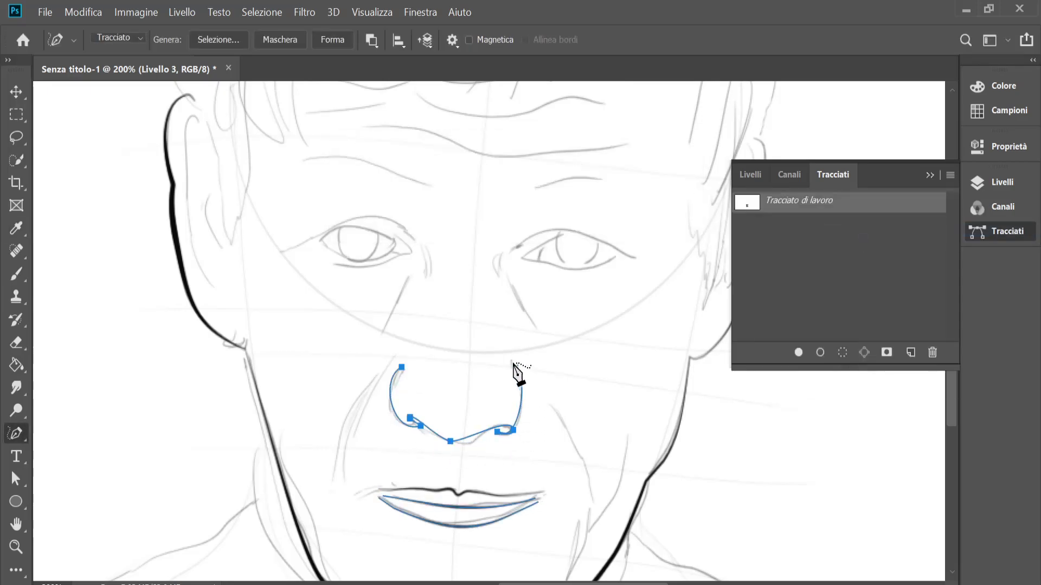
right_click(804, 209)
click(834, 301)
key(Return)
key(Delete)
key(b)
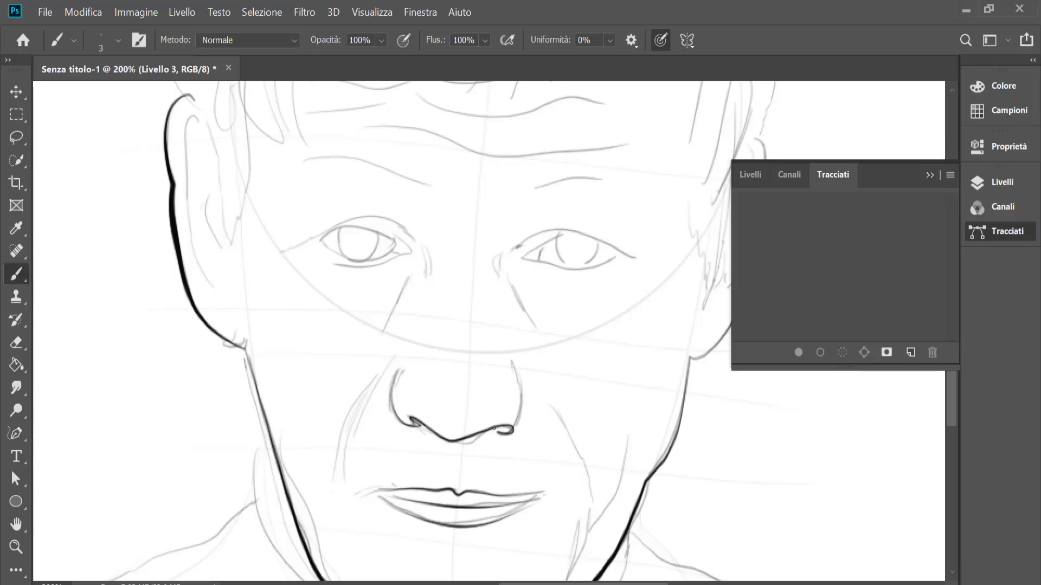
key(ctrl+minus)
key(ctrl+plus)
Step: Trace freeform paths for both eyelids, the irises and the under-eye curve
key(p)
mouse_move(522, 256)
mouse_down()
mouse_move(597, 239)
mouse_move(644, 260)
mouse_move(619, 261)
mouse_up()
drag(559, 234, 537, 265)
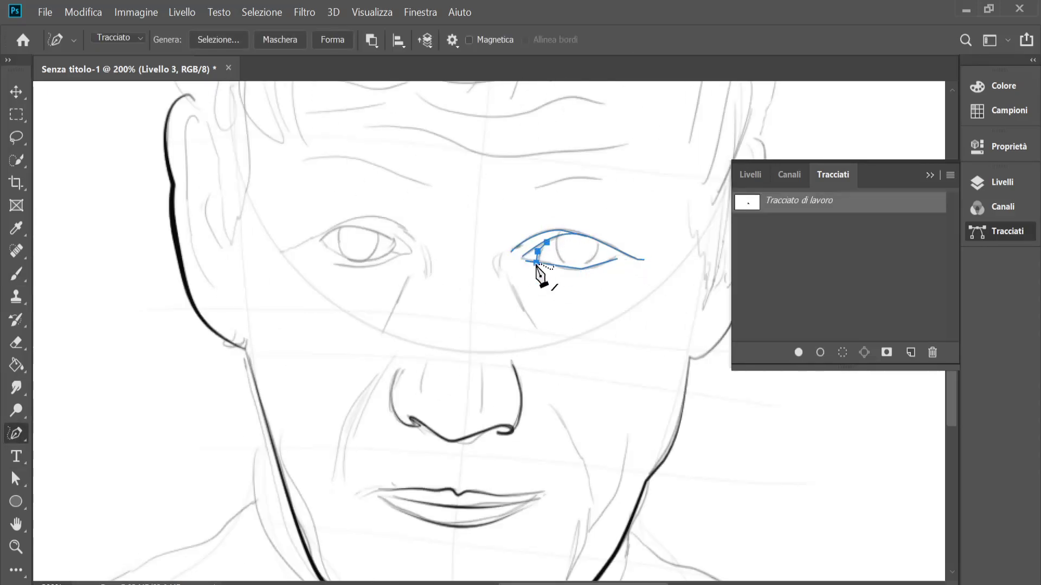
mouse_move(315, 241)
mouse_down()
mouse_move(412, 254)
mouse_move(314, 256)
mouse_move(308, 239)
mouse_move(412, 245)
mouse_up()
drag(561, 238, 588, 262)
drag(379, 233, 363, 267)
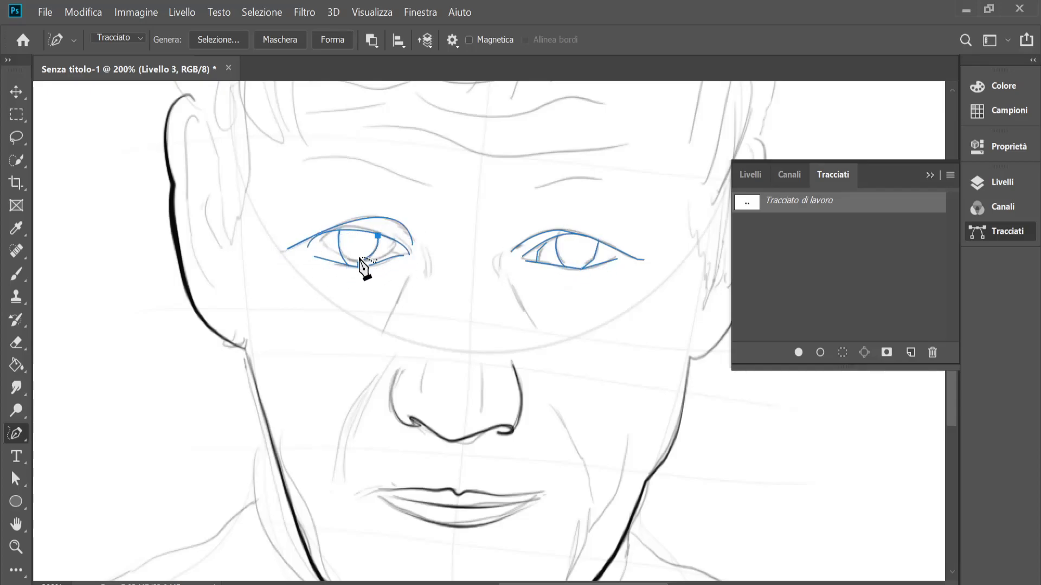
right_click(803, 203)
drag(283, 212, 603, 315)
Step: Stroke the eye paths in black and delete the work path
key(ctrl+z)
key(a)
right_click(802, 202)
click(830, 304)
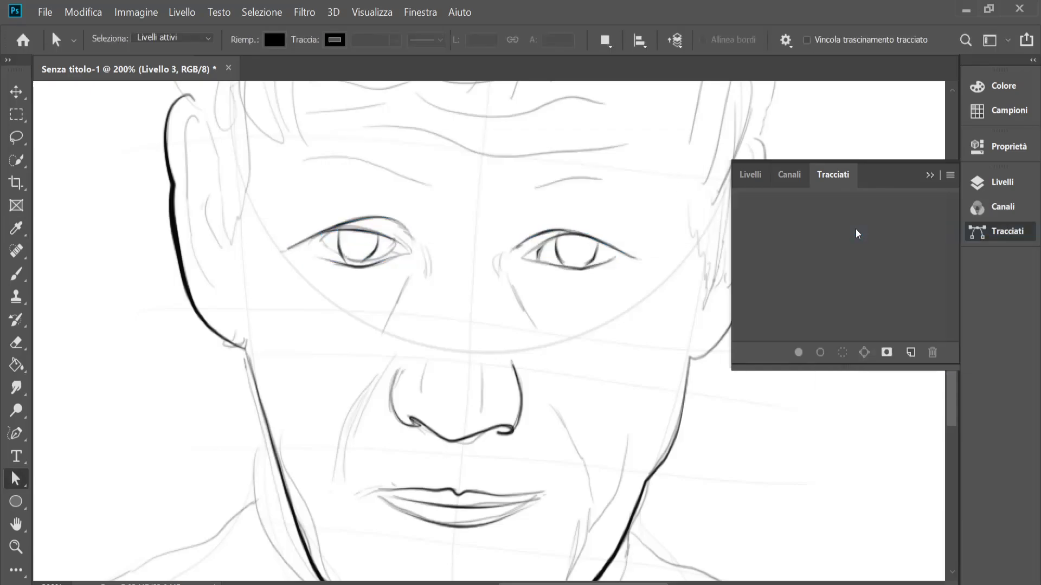
key(Delete)
key(b)
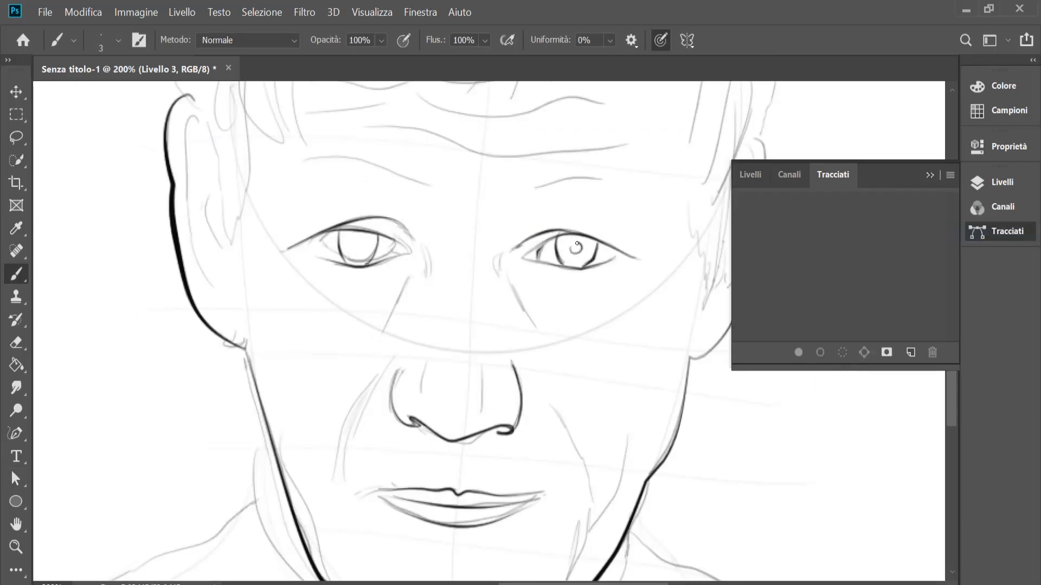
scroll(372, 255, down, 1)
scroll(372, 255, up, 1)
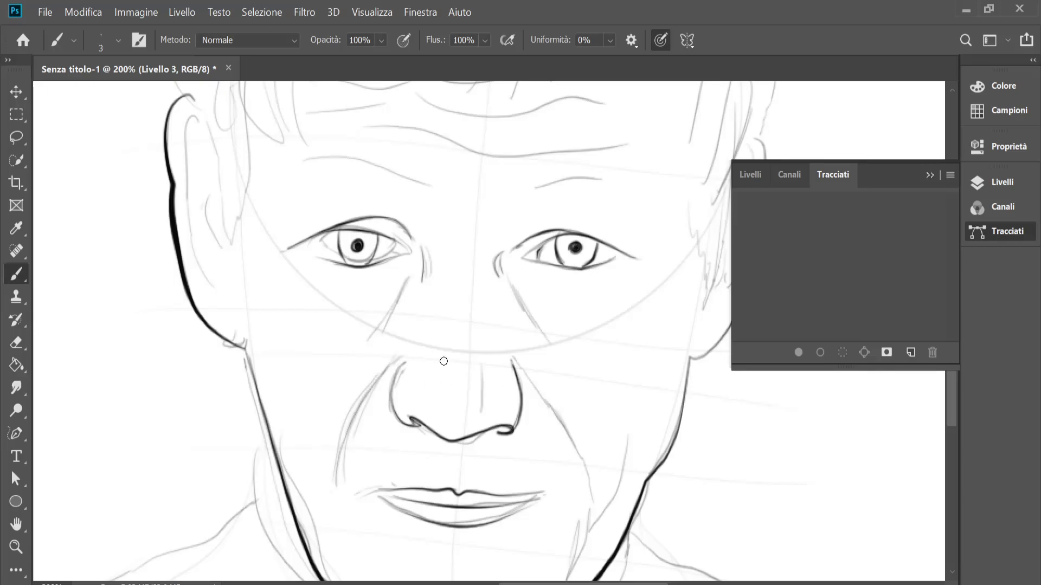
key(ctrl+minus)
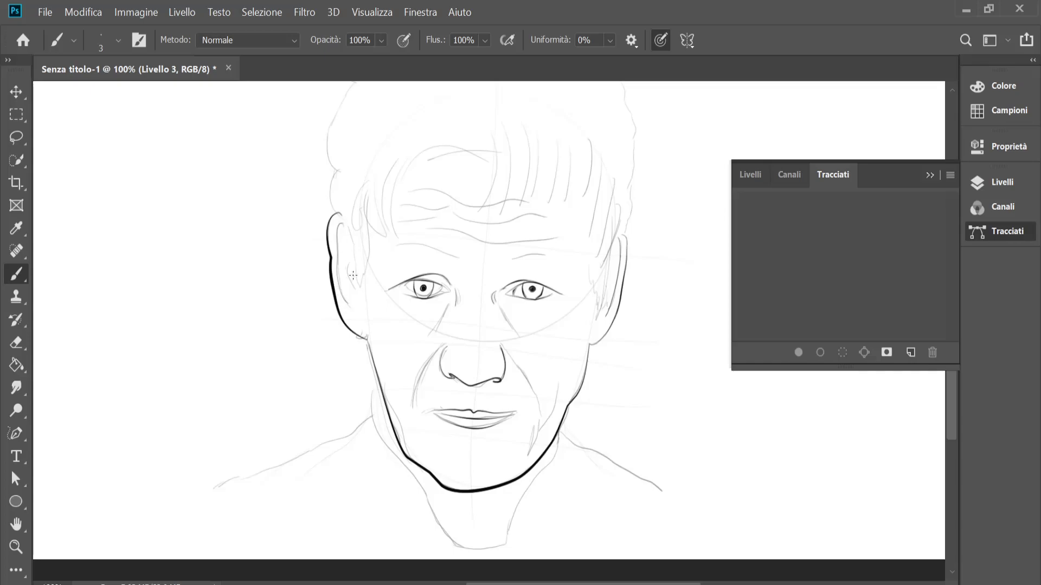
scroll(353, 275, up, 3)
Step: Add a last forehead wrinkle path, then delete the wrinkle work path
key(p)
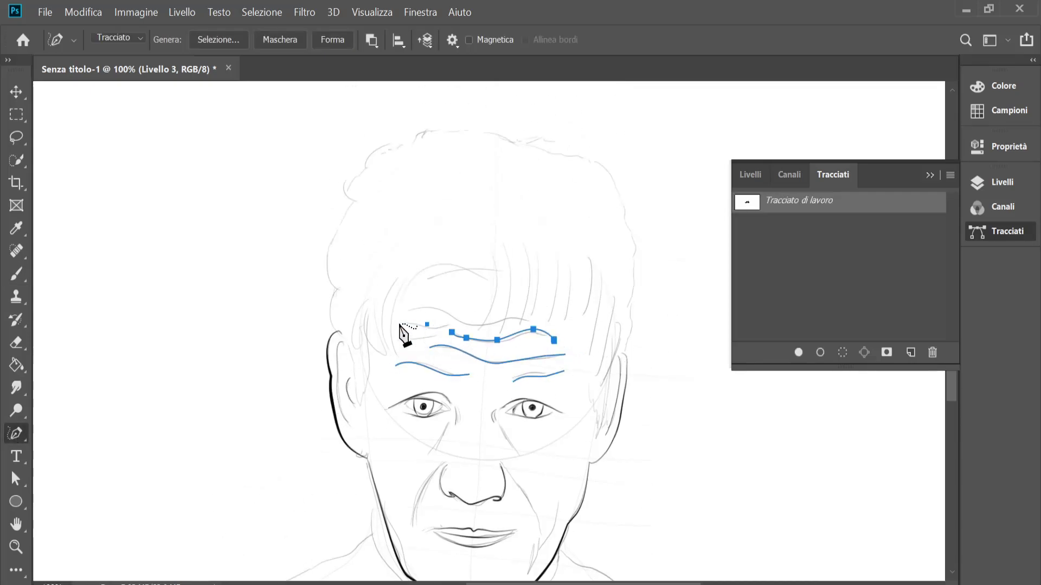
click(618, 328)
key(a)
right_click(871, 202)
click(873, 238)
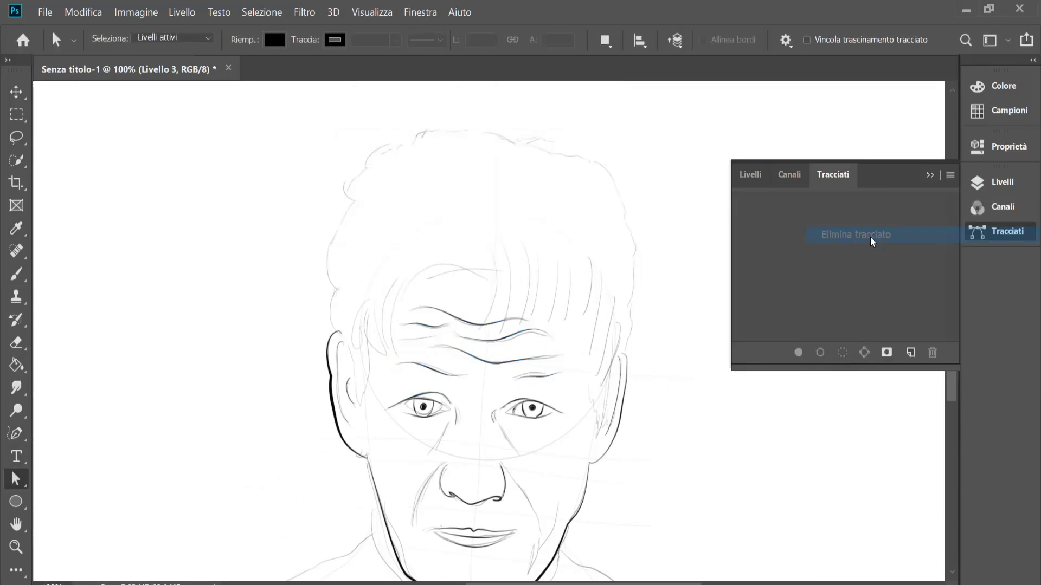
Step: Brush in a darker hair outline, fringe strands across the forehead and ear details
key(b)
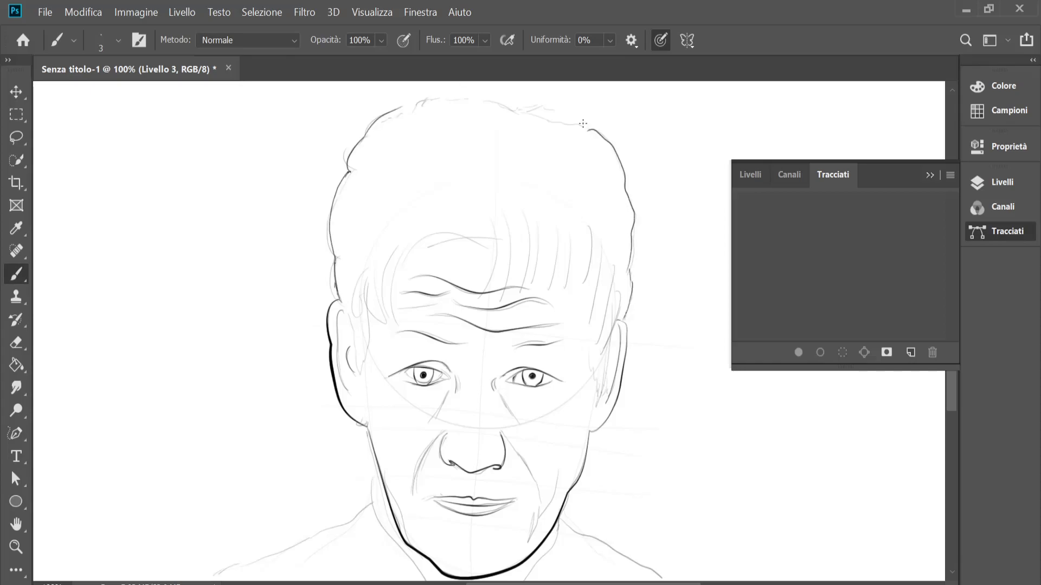
drag(467, 234, 395, 320)
drag(502, 211, 488, 304)
mouse_move(586, 216)
mouse_down()
mouse_move(575, 303)
mouse_move(596, 406)
mouse_up()
key(ctrl+minus)
key(ctrl+plus)
Step: Ink the neck and shoulder strokes, the right shoulder line and the left neck contour
drag(380, 474, 349, 501)
key(ctrl+minus)
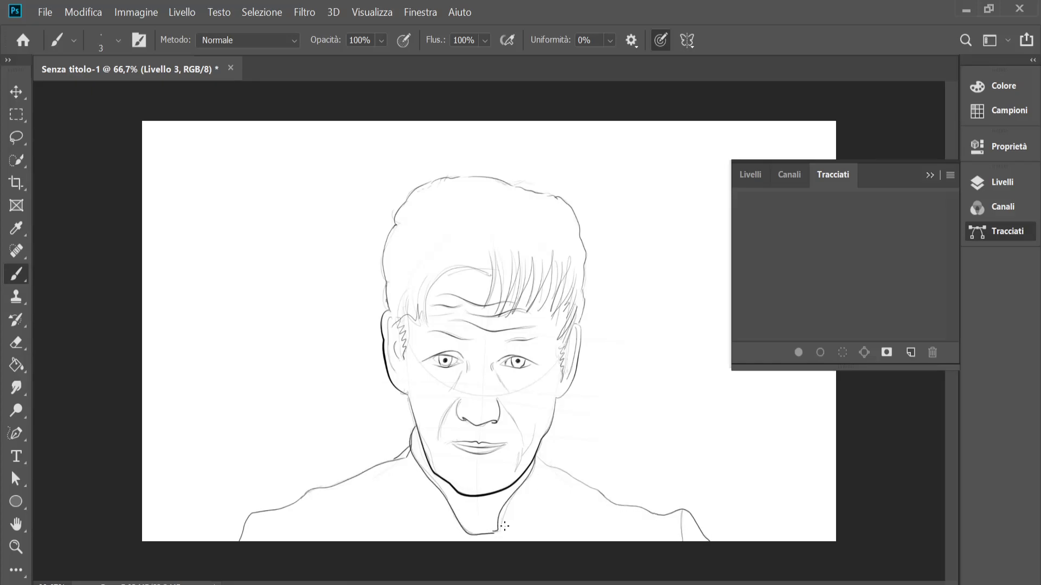
key(ctrl+plus)
key(ctrl+plus)
drag(629, 252, 886, 391)
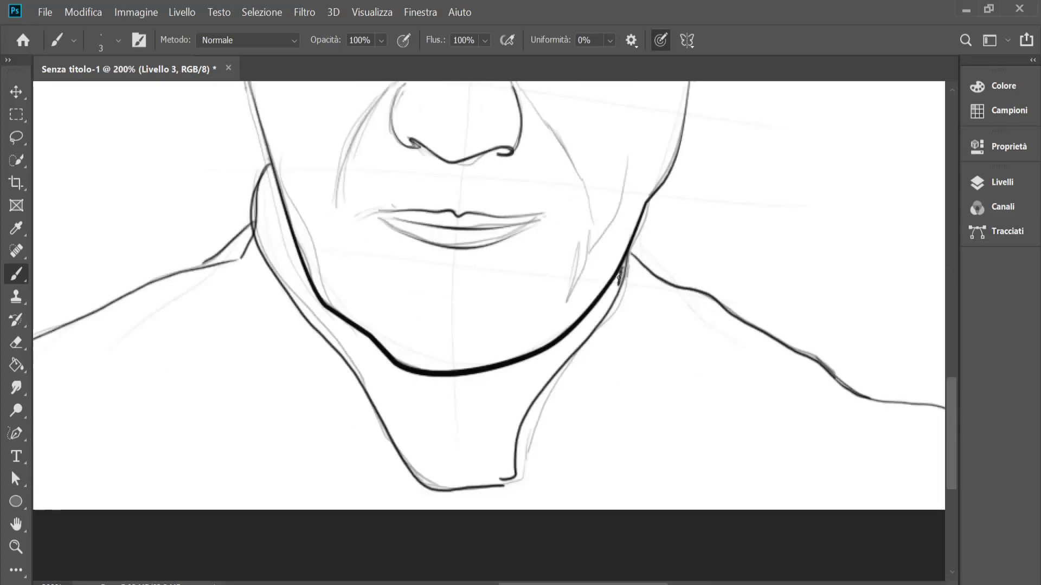
drag(242, 261, 404, 483)
Step: Hatch short strokes along the collar edge and darken the bottom of the chin
drag(645, 287, 634, 282)
drag(629, 347, 618, 339)
drag(615, 382, 604, 371)
drag(573, 462, 569, 445)
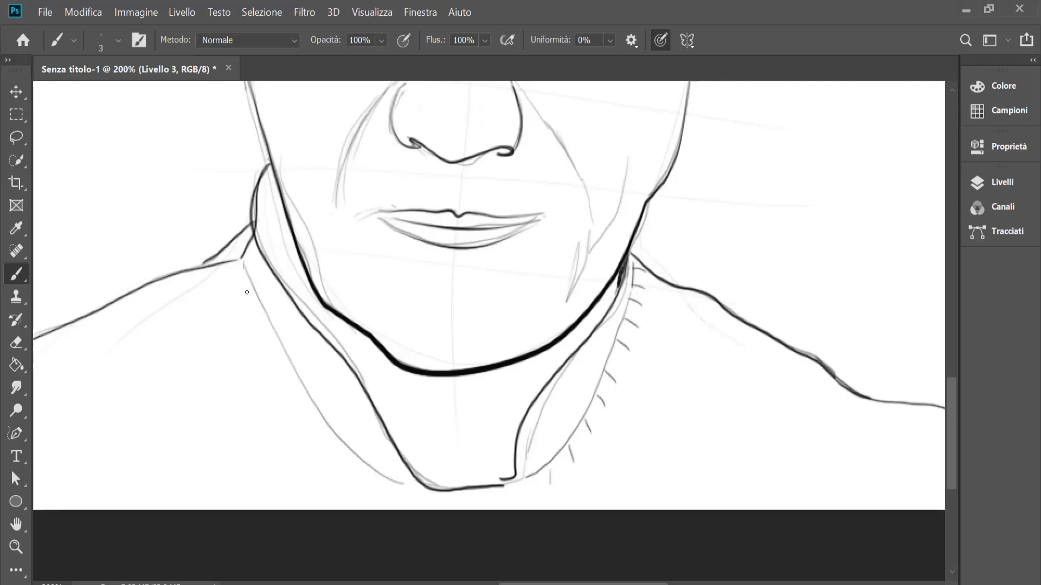
key(ctrl+z)
key(ctrl+z)
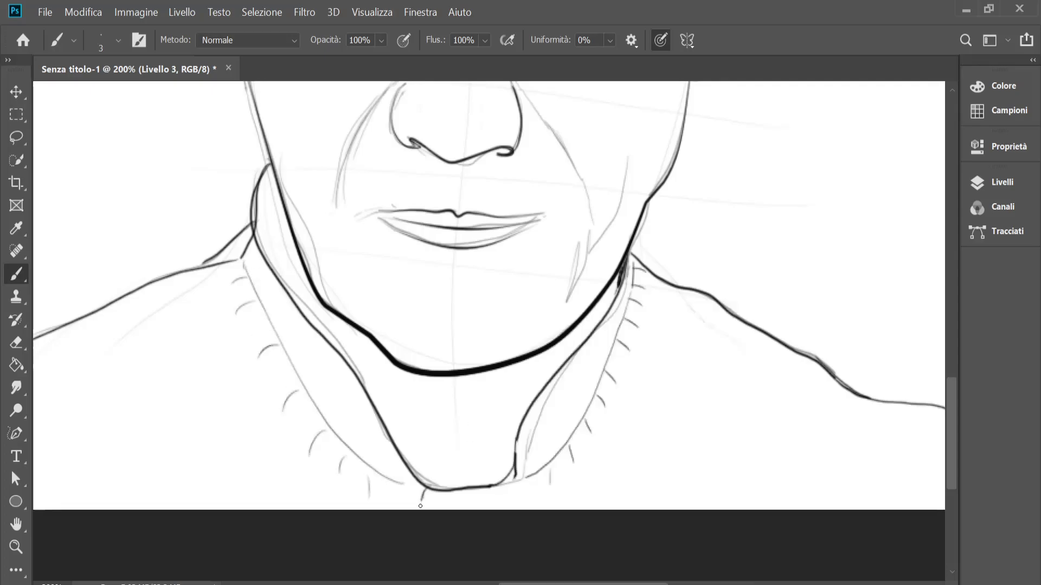
drag(420, 506, 515, 452)
key(ctrl+0)
key(ctrl+1)
Step: Hide Livello 1, show Livello 2 and darken the left jaw line
click(1002, 182)
click(744, 323)
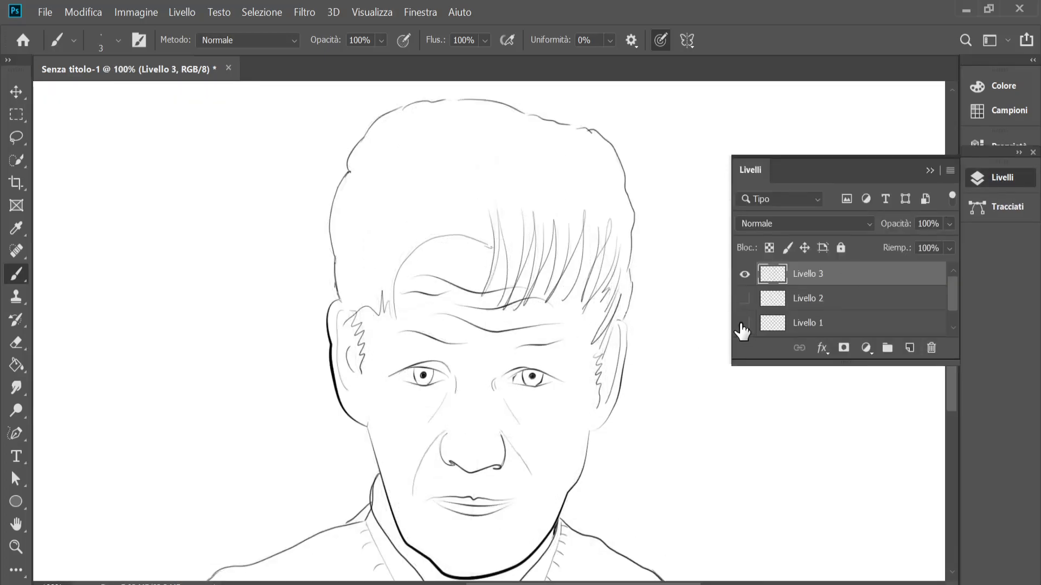
key(ctrl+0)
click(744, 299)
key(ctrl+plus)
key(ctrl+plus)
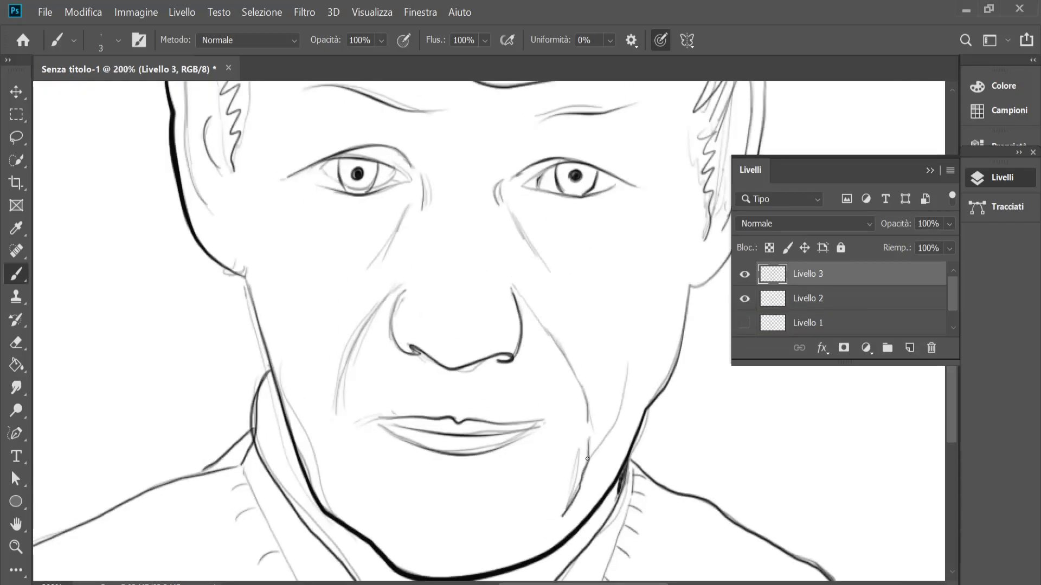
drag(280, 365, 345, 518)
key(ctrl+1)
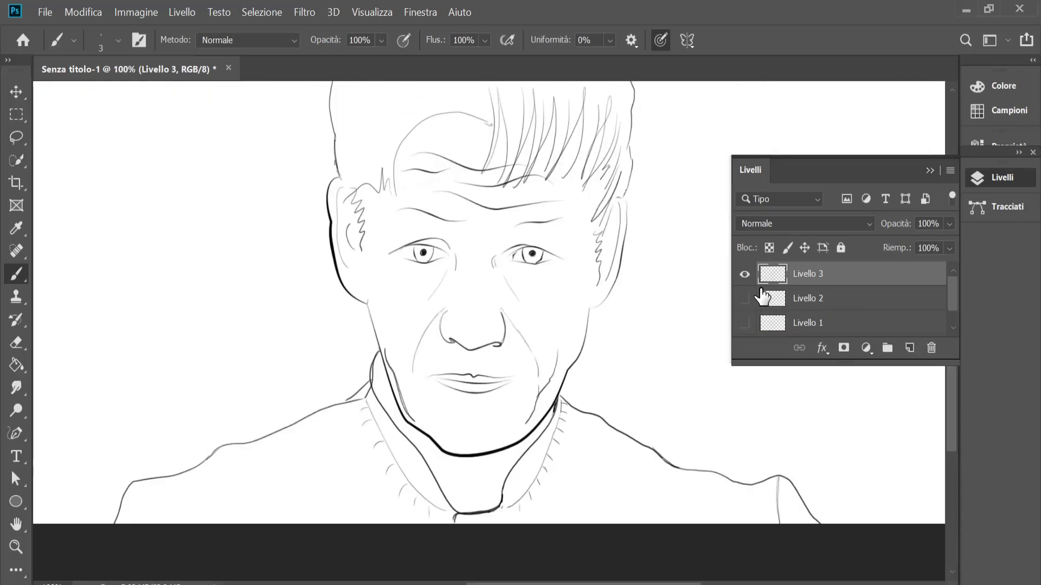
Step: Lower Livello 2's opacity to 23%
click(745, 299)
click(819, 298)
drag(949, 224, 889, 248)
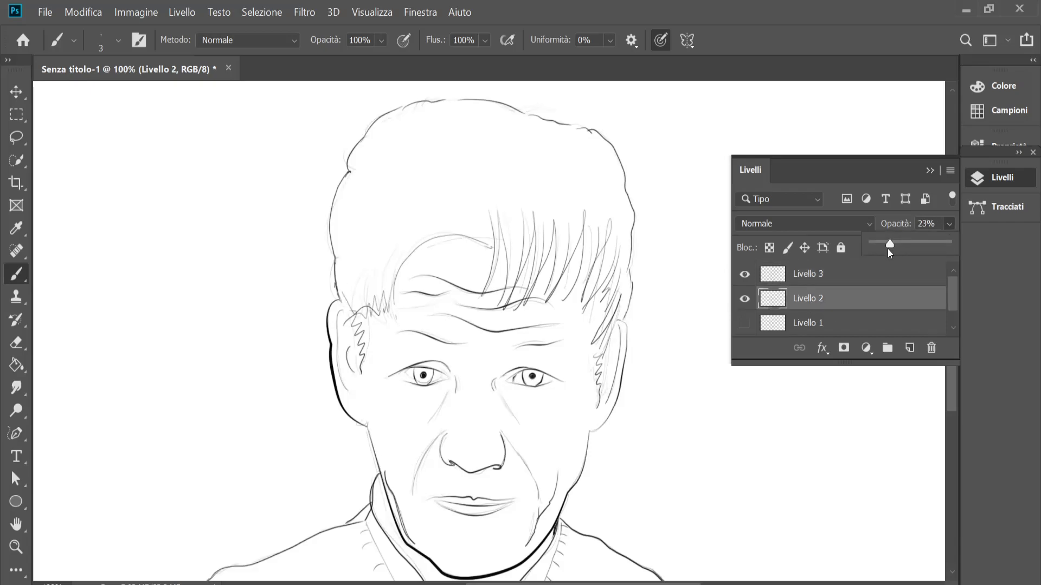
click(511, 356)
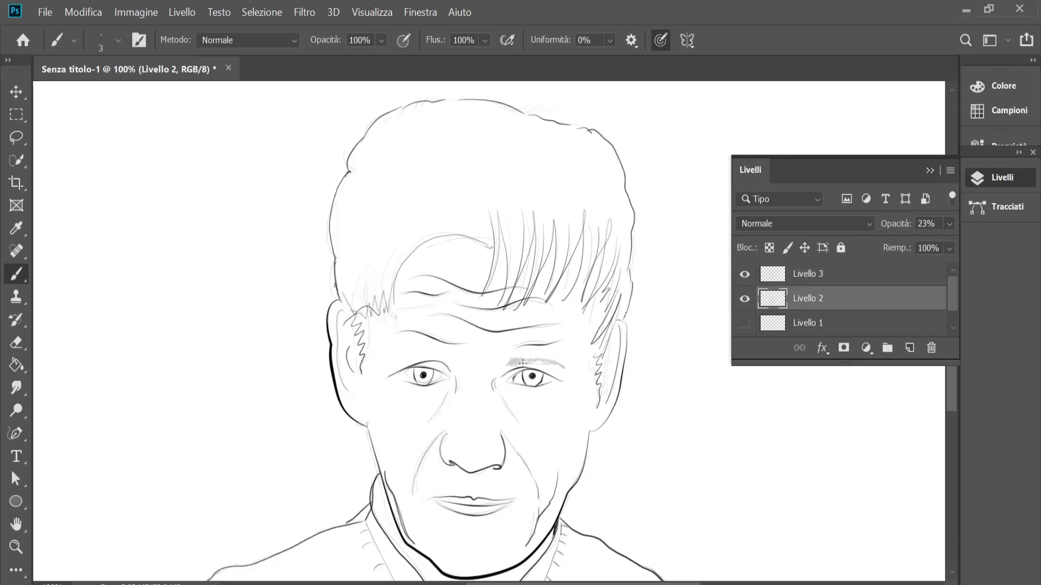
Step: On Livello 3, draw four dark hair strands through the fringe
click(832, 276)
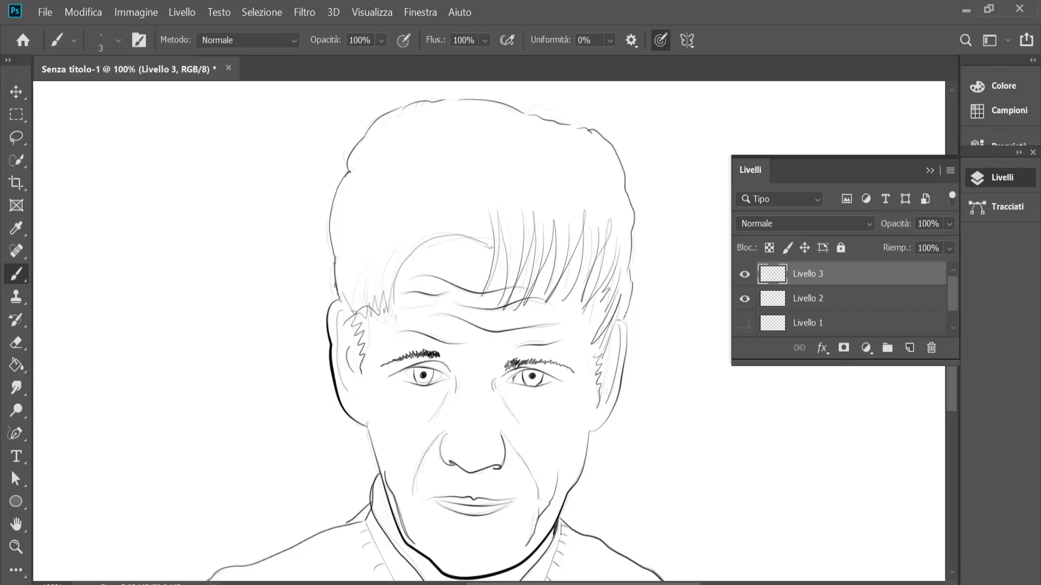
key(ctrl+minus)
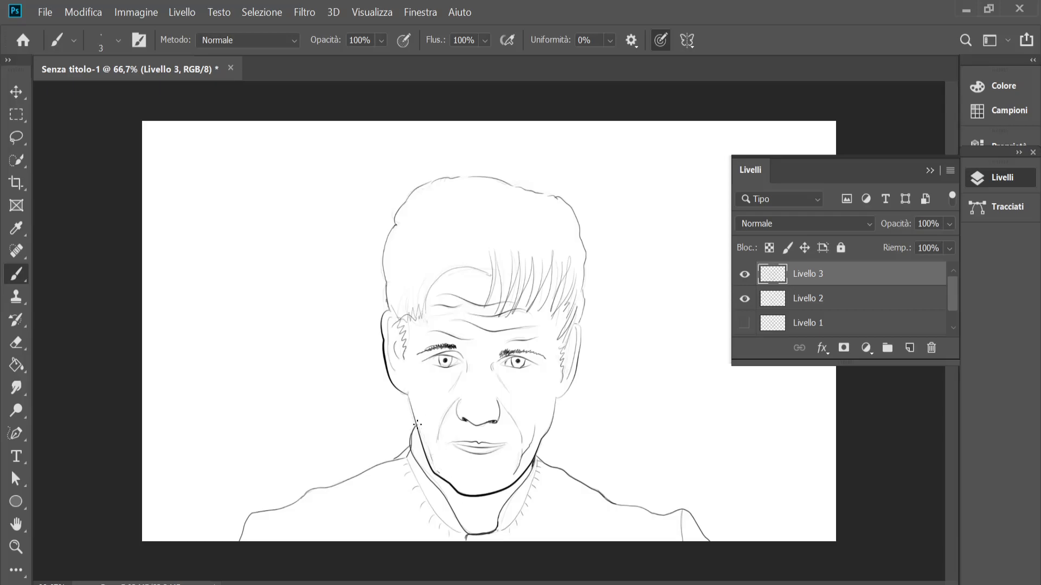
key(ctrl+plus)
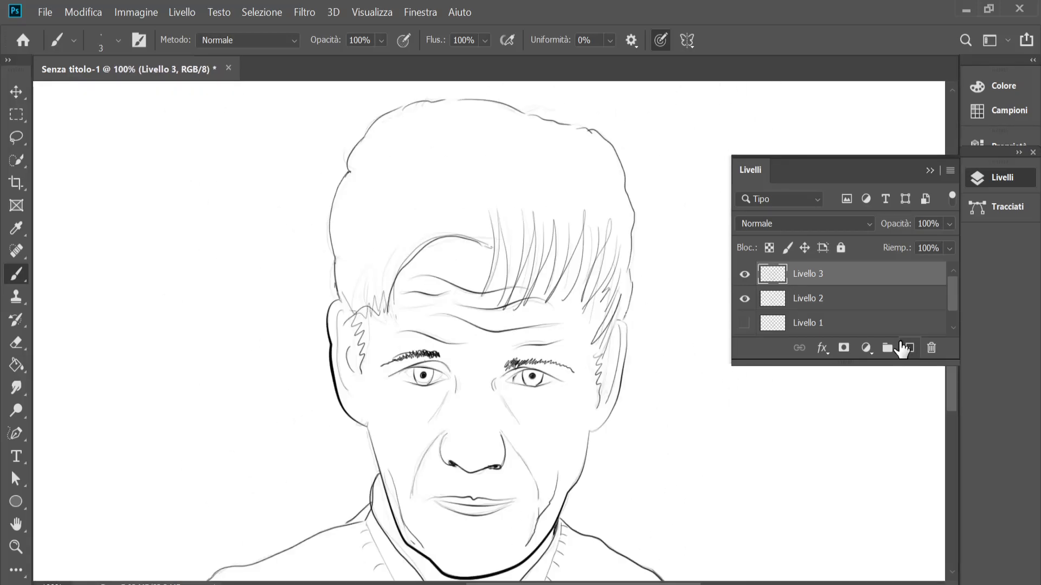
drag(494, 209, 484, 292)
mouse_move(525, 206)
mouse_down()
mouse_move(500, 305)
mouse_move(521, 303)
mouse_up()
drag(552, 212, 535, 301)
drag(588, 209, 563, 302)
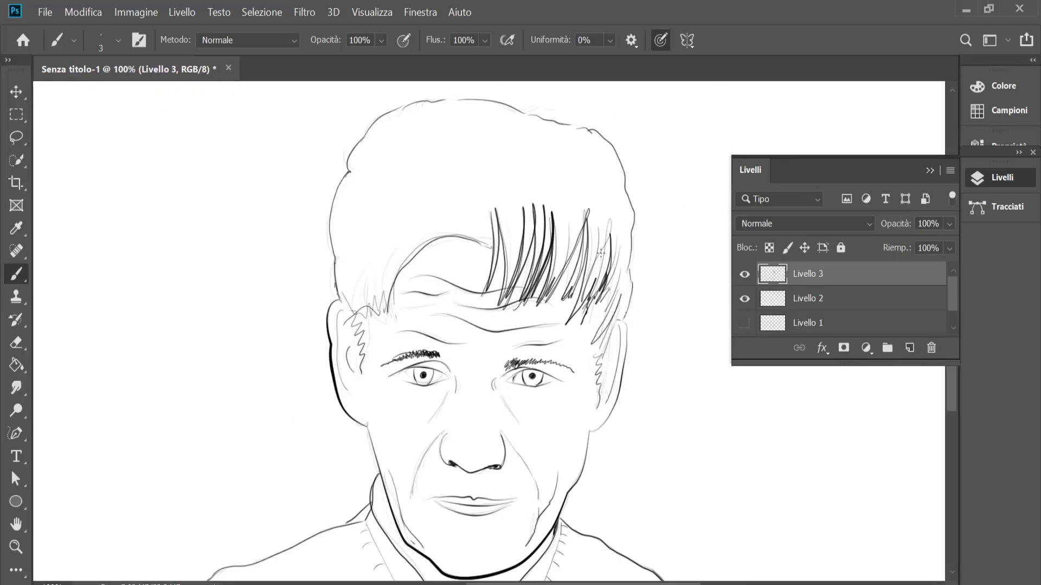
click(83, 12)
Step: Rotate the canvas 90° so the head lies to the left
click(136, 12)
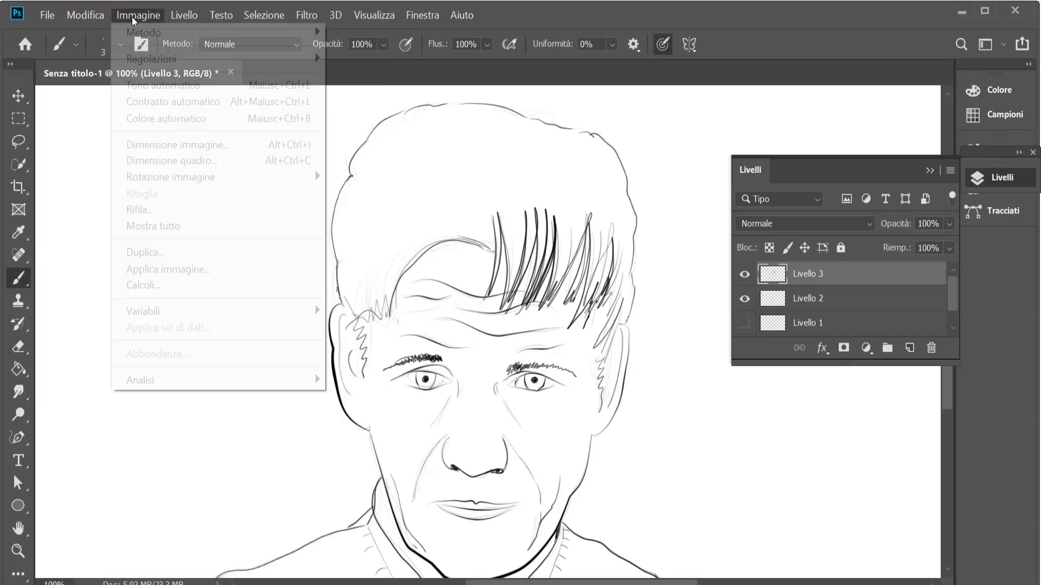
click(399, 206)
click(136, 12)
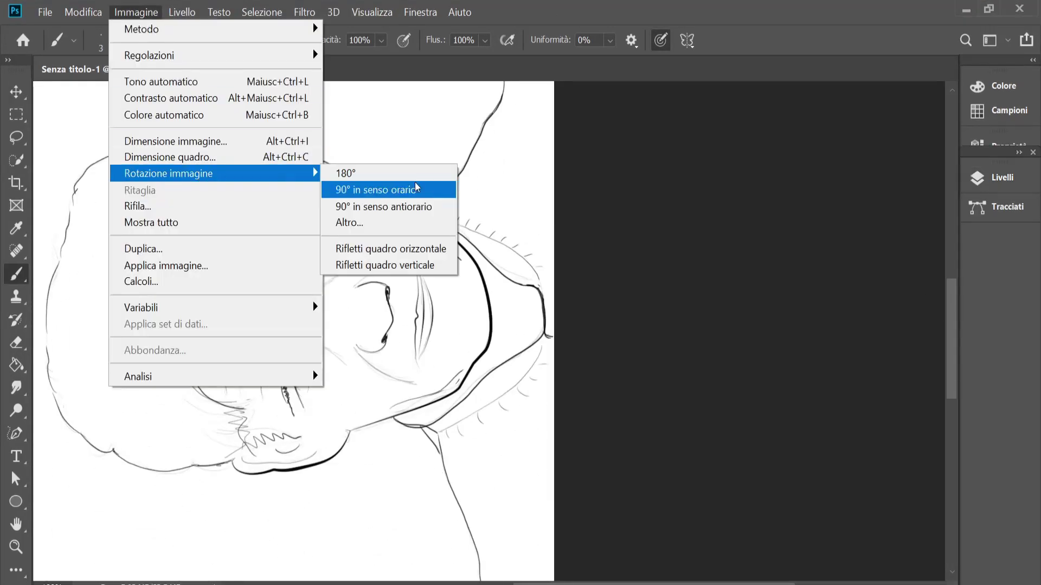
click(401, 190)
Step: Sketch curved hair over the top of the head and loose strands near the fringe
drag(174, 298, 239, 162)
drag(162, 301, 228, 146)
drag(130, 287, 217, 141)
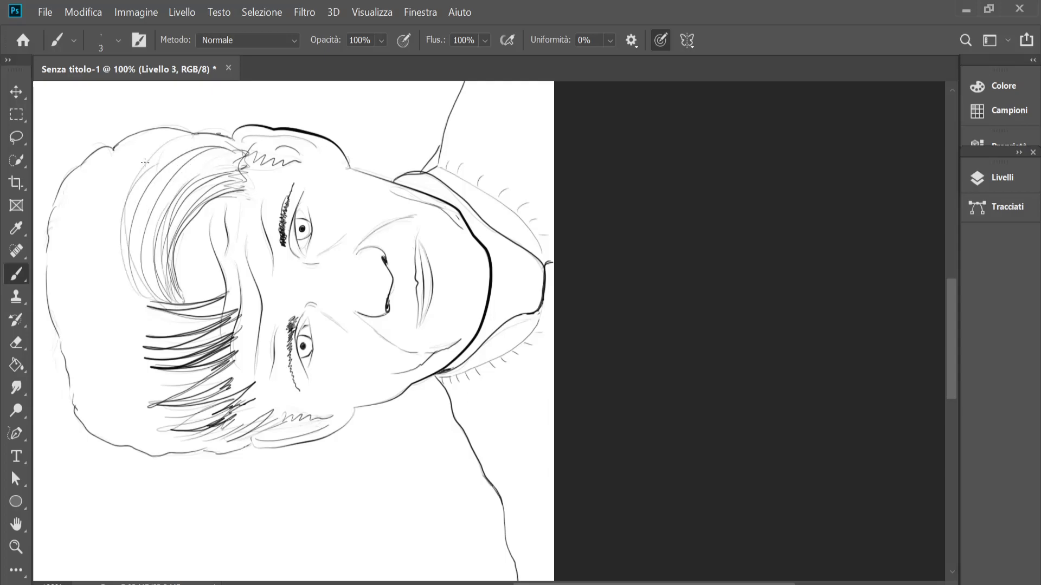
mouse_move(139, 303)
mouse_down()
mouse_move(163, 437)
mouse_move(155, 329)
mouse_move(163, 428)
mouse_move(119, 390)
mouse_up()
drag(109, 379, 81, 450)
drag(60, 341, 51, 196)
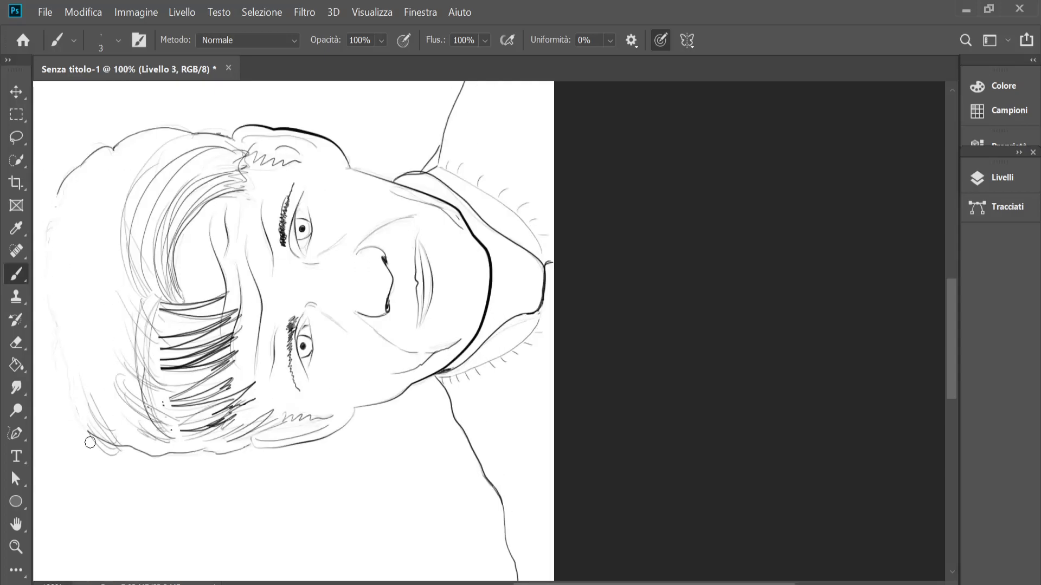
drag(92, 445, 179, 450)
drag(70, 184, 118, 143)
drag(135, 336, 81, 439)
drag(103, 347, 55, 173)
mouse_move(185, 131)
mouse_down()
mouse_move(103, 287)
mouse_move(98, 379)
mouse_up()
Step: Add grey sketchy hair strokes, filling out the crown and side of the head
mouse_move(115, 308)
mouse_down()
mouse_move(109, 239)
mouse_move(114, 401)
mouse_up()
drag(119, 331, 100, 412)
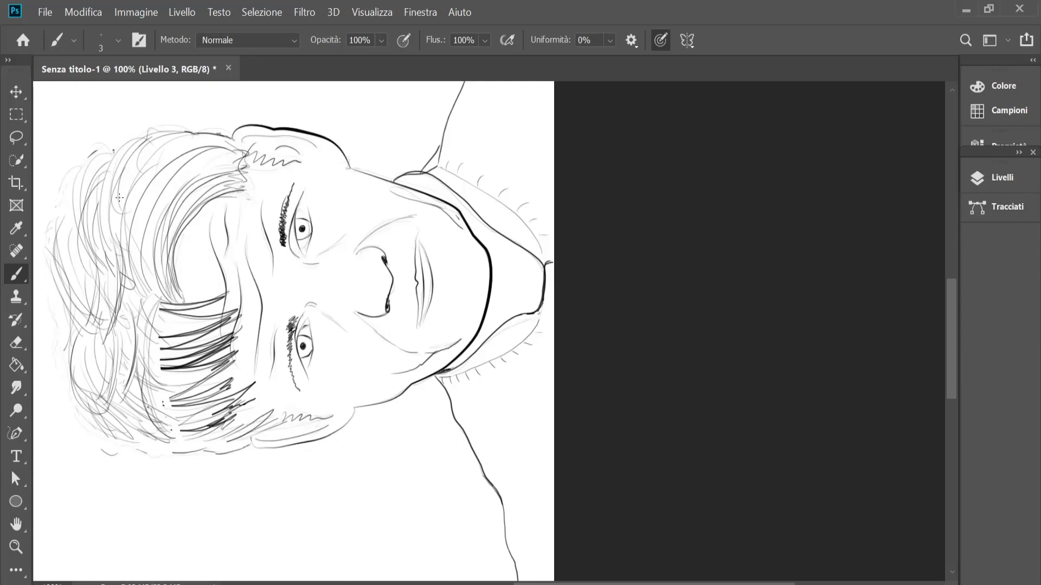
mouse_move(116, 246)
mouse_down()
mouse_move(128, 148)
mouse_move(122, 246)
mouse_up()
drag(166, 136, 130, 249)
drag(63, 255, 46, 309)
drag(81, 304, 51, 396)
drag(51, 255, 89, 155)
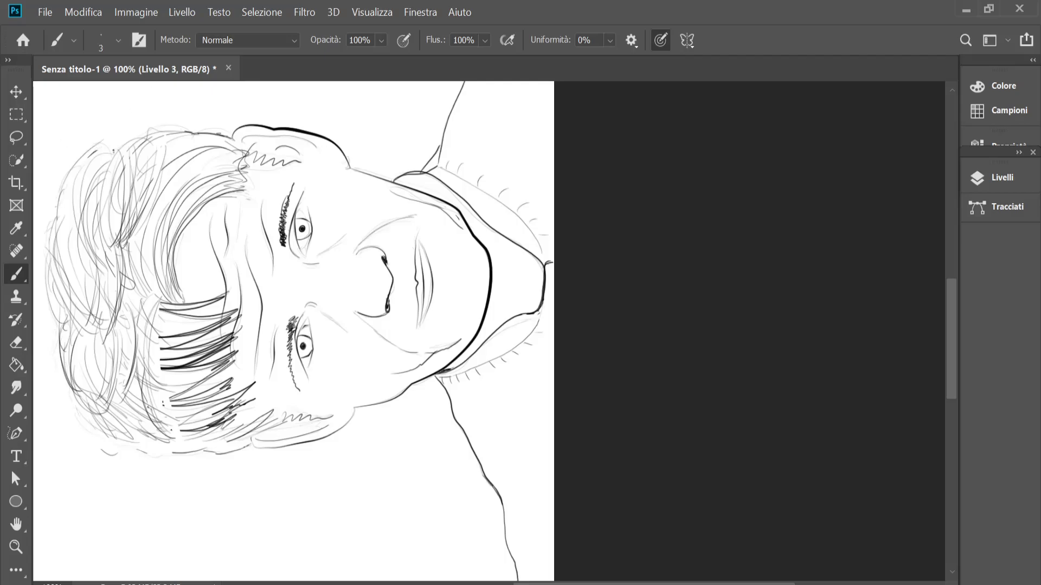
Step: Rotate the canvas back upright and return to the Brush tool
click(136, 12)
click(428, 185)
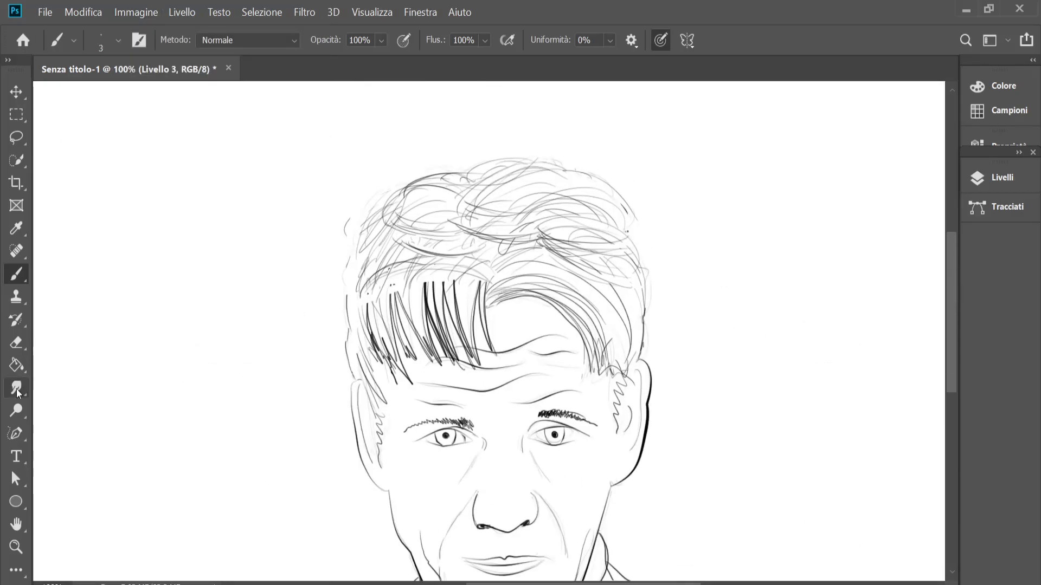
click(17, 389)
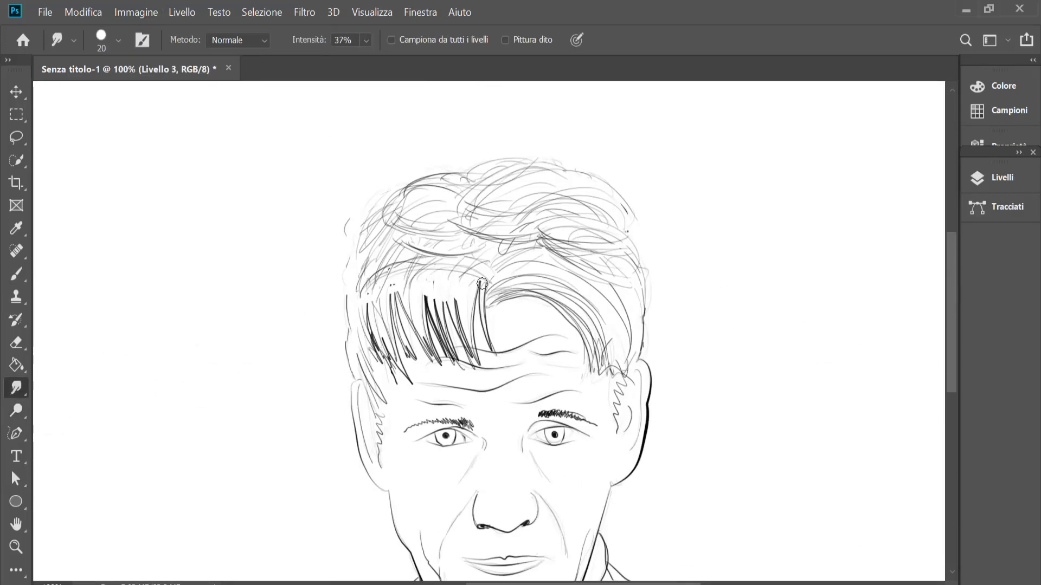
scroll(418, 305, down, 2)
key(b)
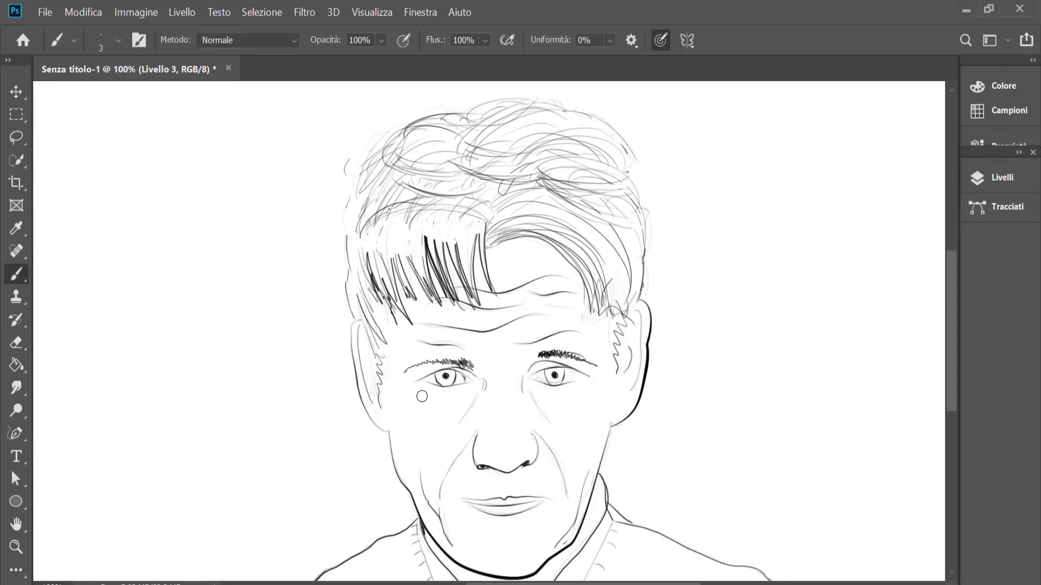
Step: Hatch shading strokes onto both ears
key(ctrl+plus)
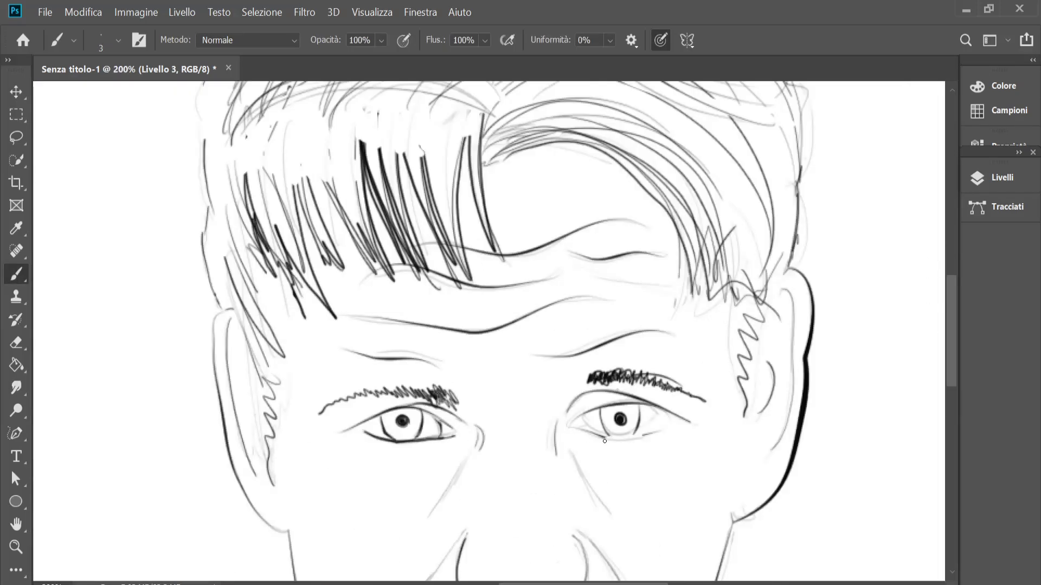
key(ctrl+minus)
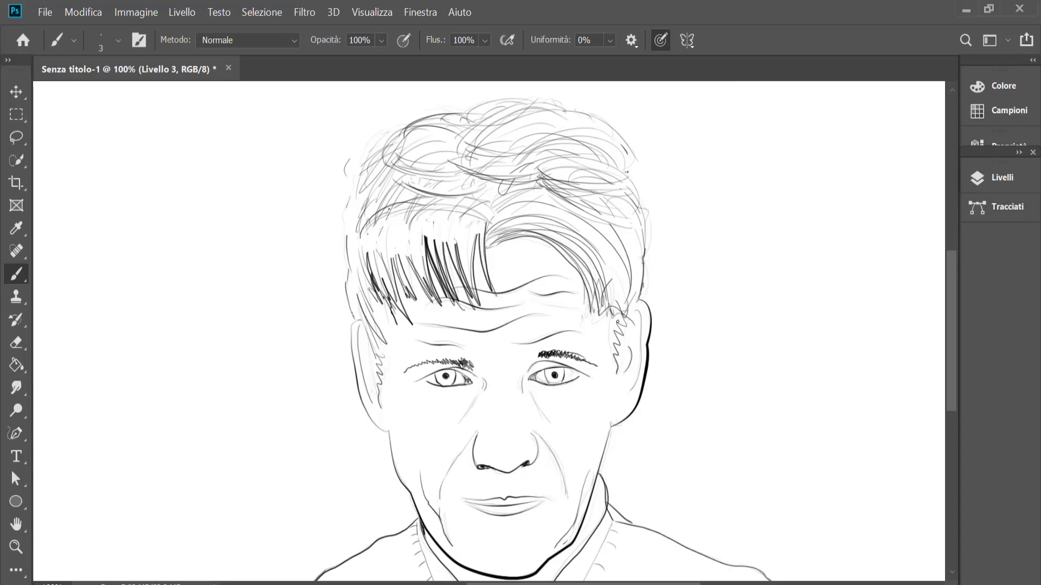
drag(615, 324, 618, 364)
drag(380, 349, 380, 396)
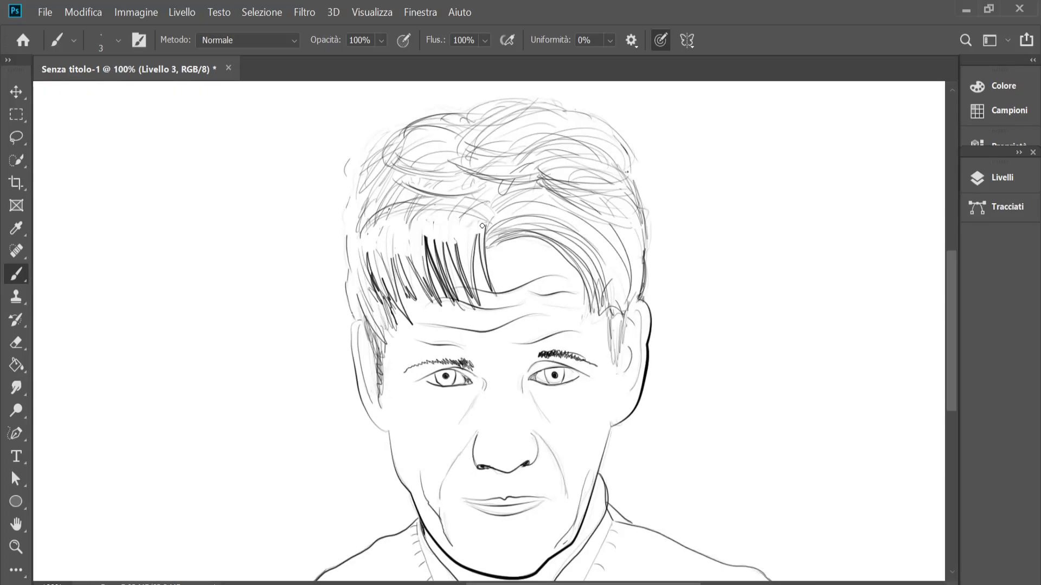
click(1002, 178)
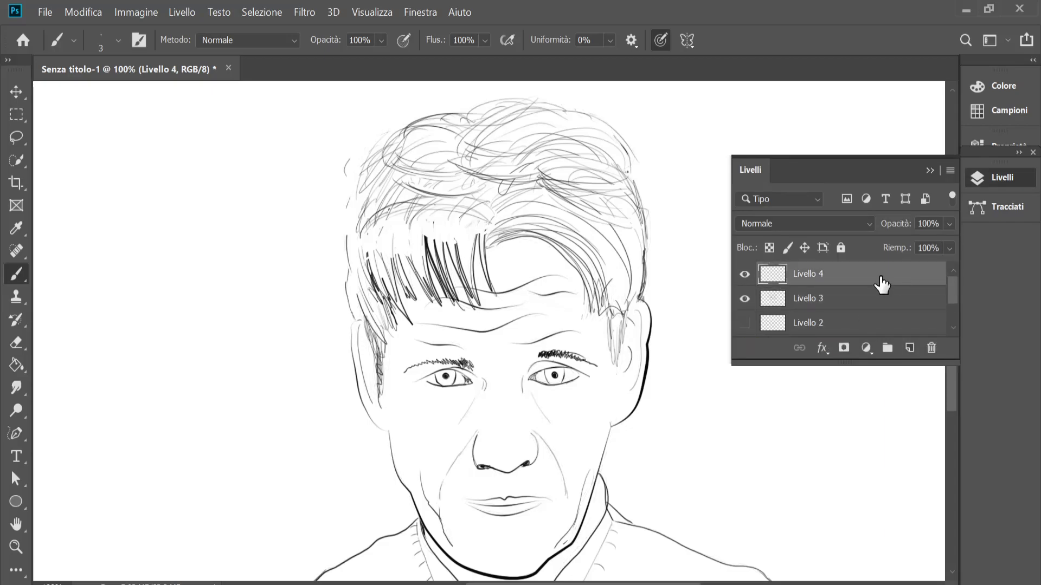
Step: Reorder Livello 4 and set up a pale yellow, 40 px hard round brush
drag(883, 282, 857, 309)
click(1003, 85)
click(848, 103)
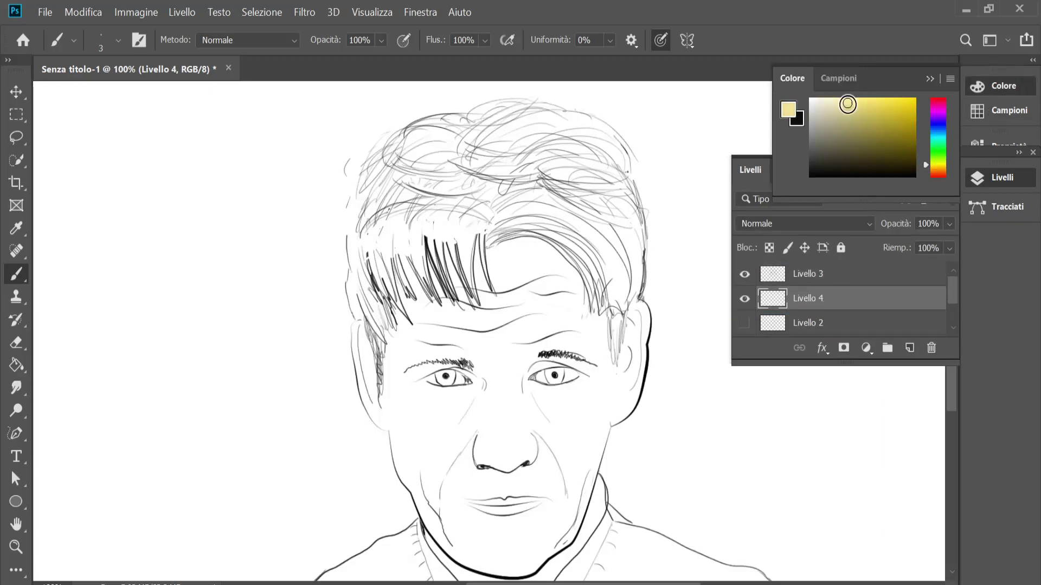
click(117, 41)
double_click(104, 282)
drag(878, 160, 844, 108)
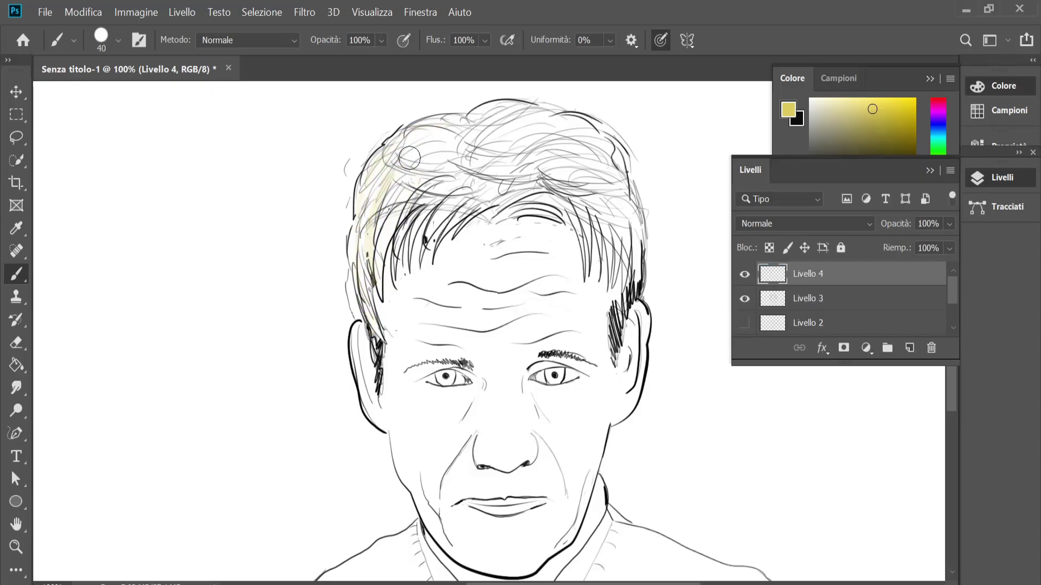
Step: Wash yellow and yellow-olive paint over the whole hair
drag(586, 162, 607, 152)
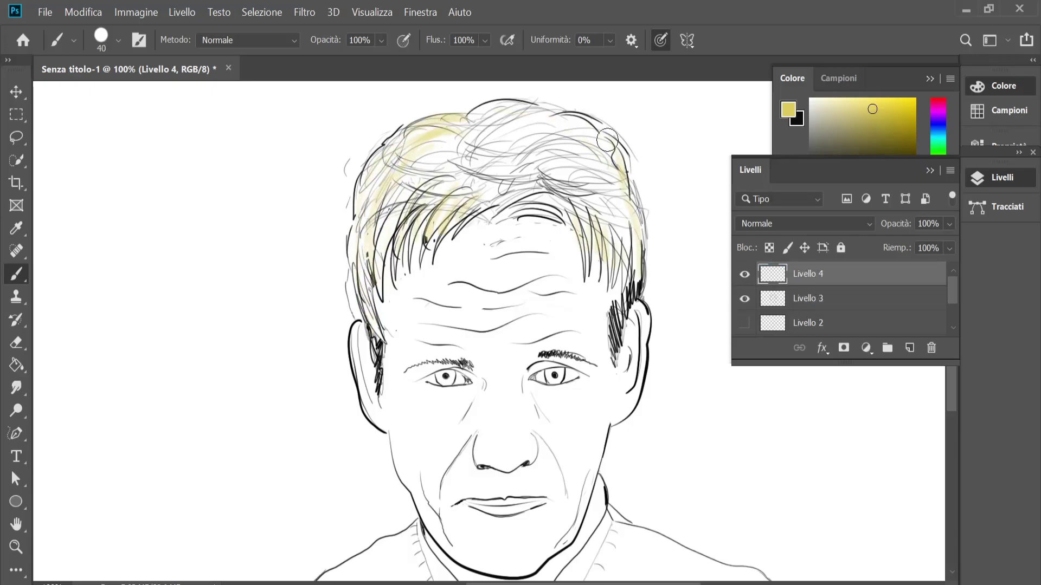
click(929, 170)
click(859, 129)
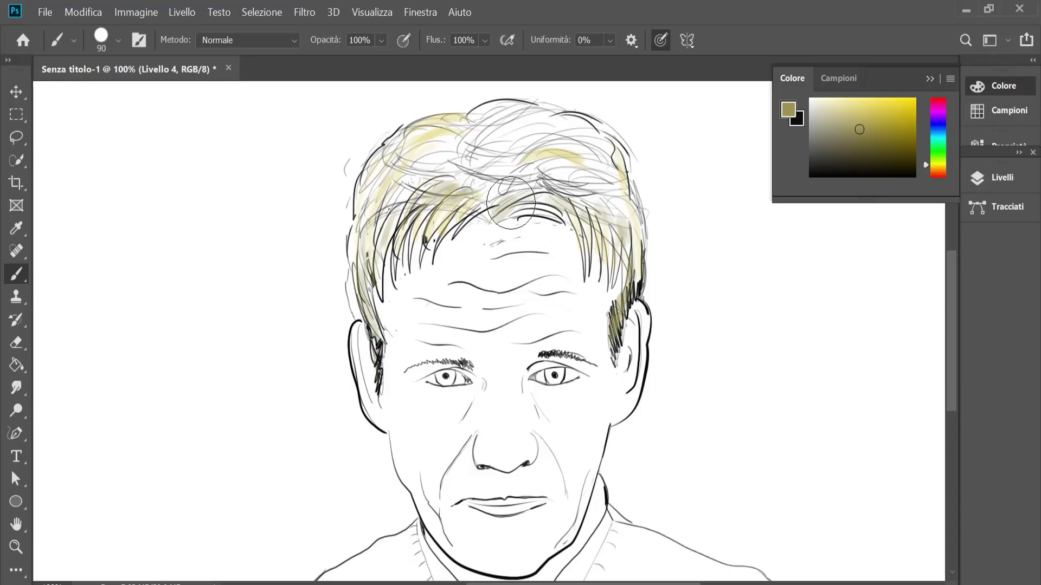
alt+click(471, 190)
mouse_move(488, 134)
mouse_down()
mouse_move(493, 163)
mouse_move(596, 239)
mouse_move(468, 139)
mouse_move(464, 174)
mouse_move(445, 135)
mouse_move(467, 189)
mouse_move(439, 244)
mouse_move(434, 185)
mouse_up()
Step: Paint darker olive strokes over the fringe, both sides and top of the hair
alt+click(447, 169)
mouse_move(450, 227)
mouse_down()
mouse_move(513, 210)
mouse_move(591, 260)
mouse_up()
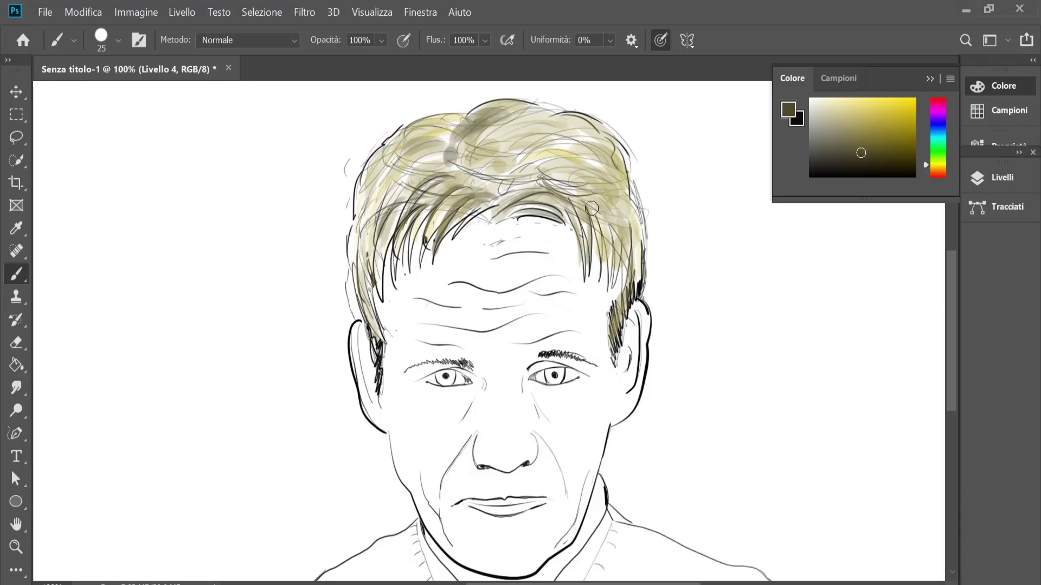
drag(591, 206, 618, 336)
drag(377, 369, 359, 171)
drag(450, 136, 423, 167)
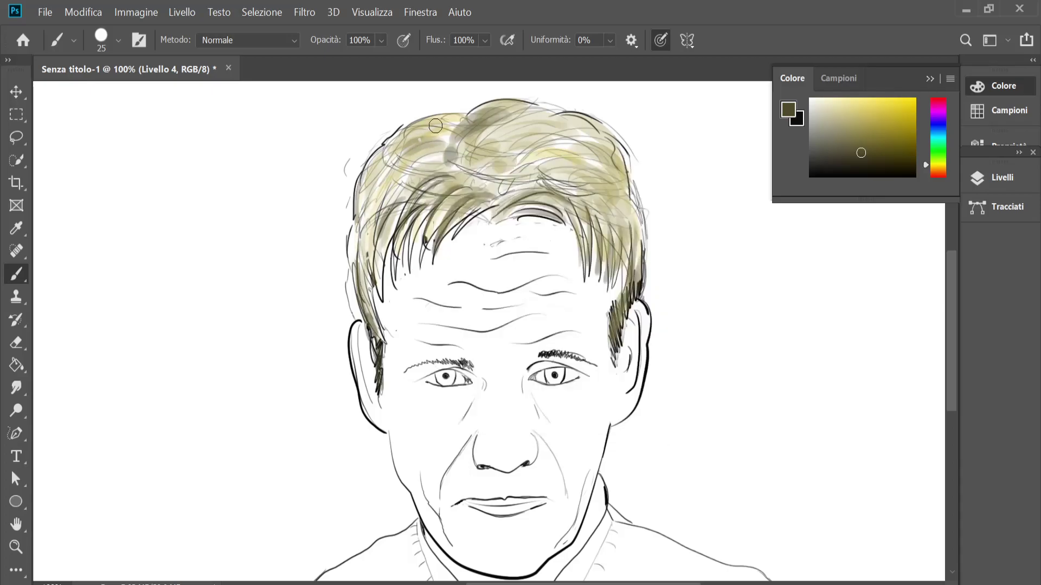
mouse_move(480, 133)
mouse_down()
mouse_move(575, 157)
mouse_move(615, 181)
mouse_up()
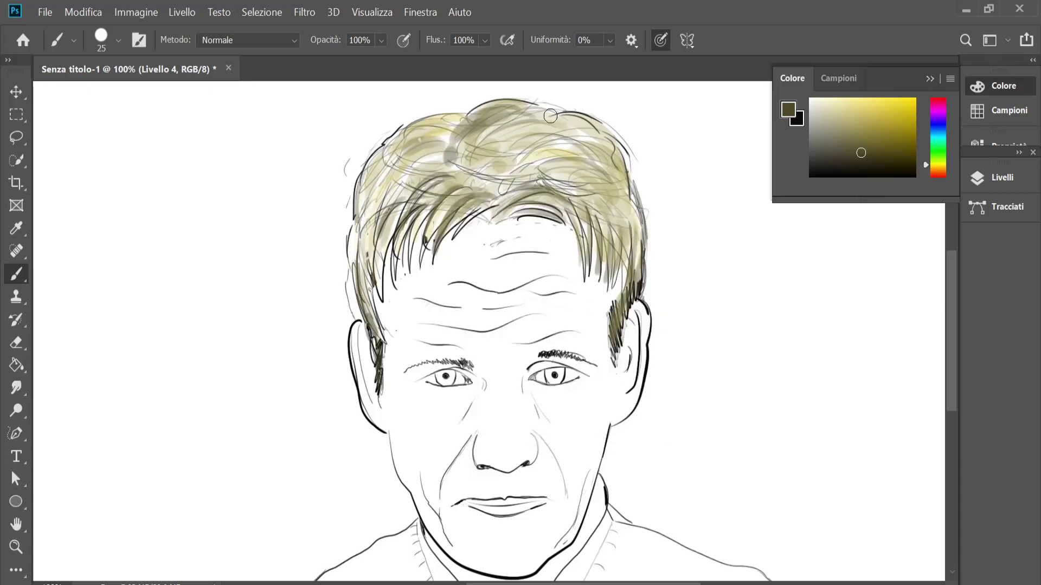
Step: Smudge both sides of the hair, then repaint it bright yellow
key(r)
drag(538, 171, 628, 271)
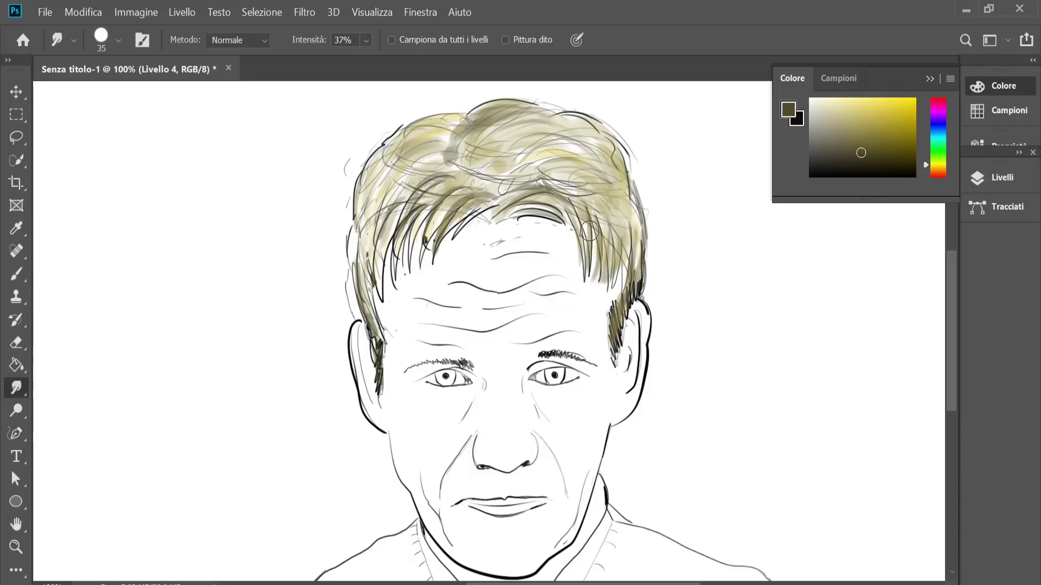
drag(460, 195, 396, 250)
click(909, 103)
click(21, 274)
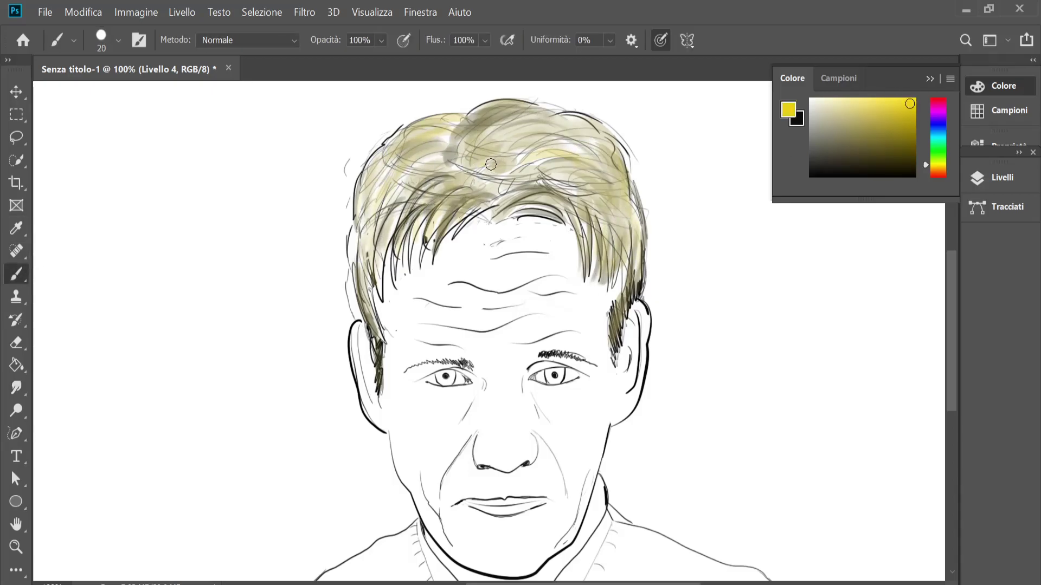
drag(428, 168, 358, 298)
mouse_move(597, 130)
mouse_down()
mouse_move(460, 160)
mouse_move(596, 141)
mouse_up()
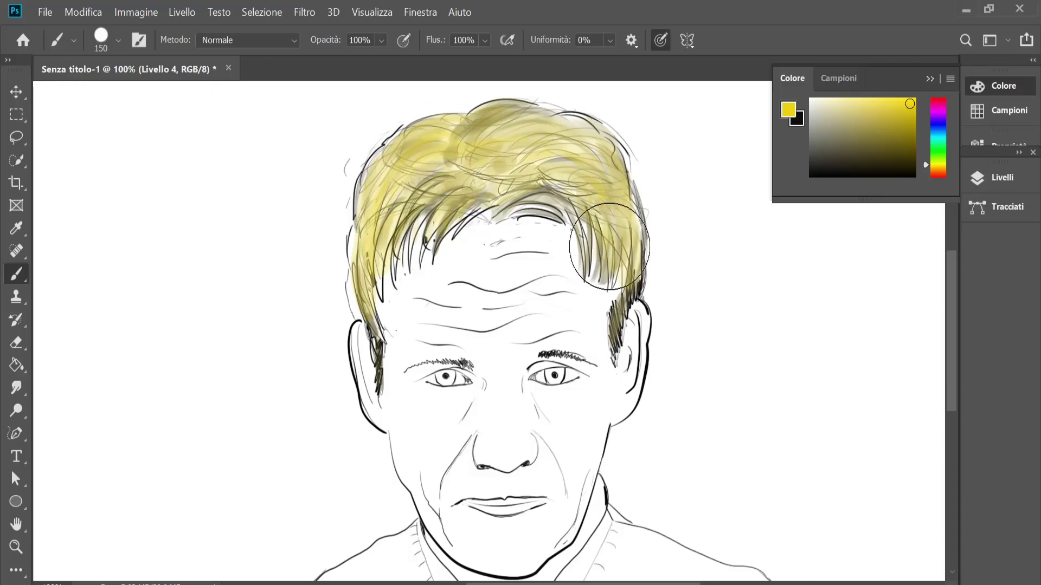
Step: Draw black hair strands over the yellow hair with a smaller brush
click(814, 172)
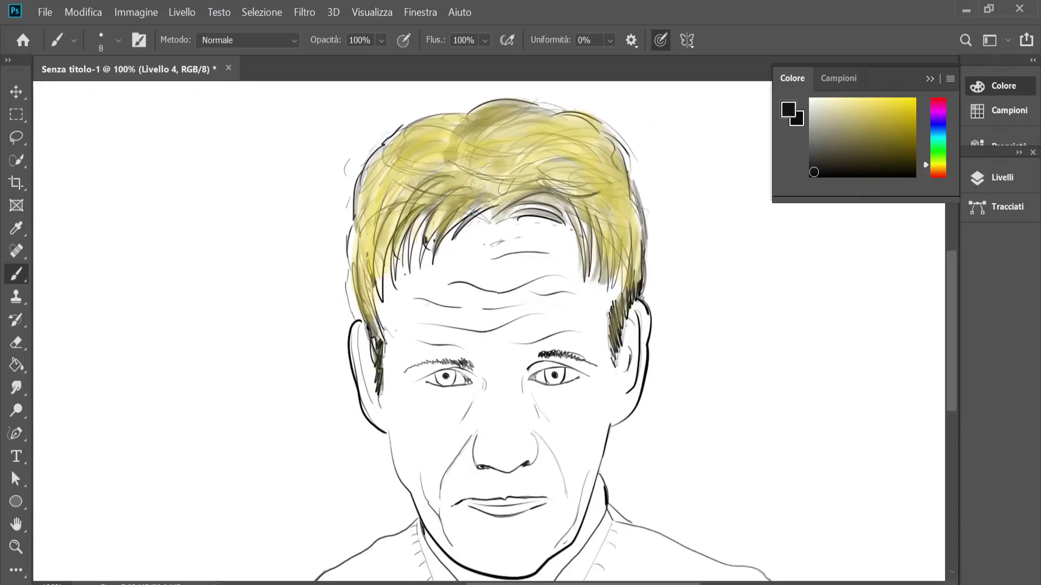
key(bracketleft)
drag(471, 214, 412, 282)
drag(401, 212, 375, 308)
drag(442, 241, 394, 175)
drag(538, 171, 591, 282)
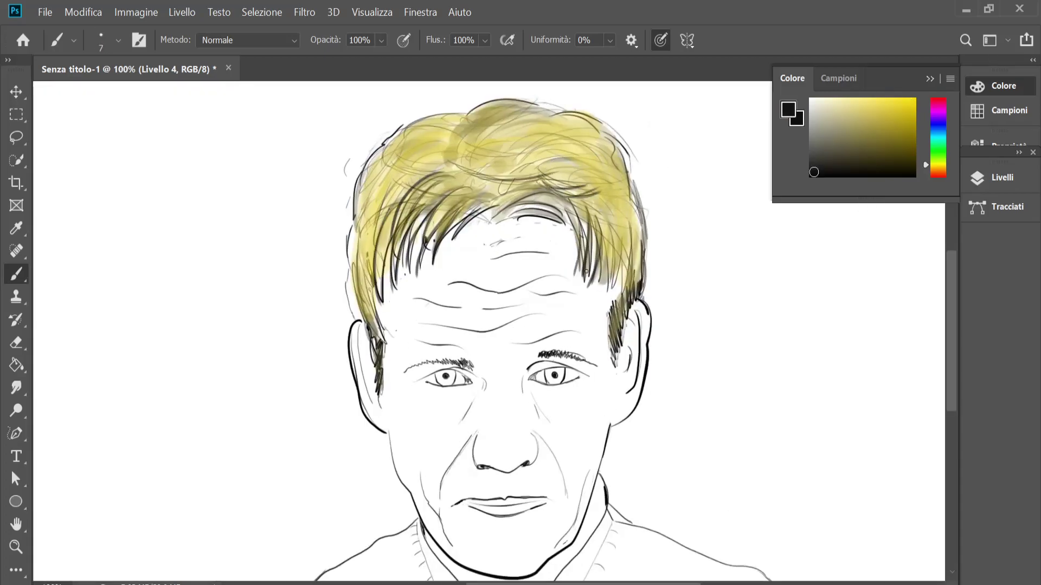
drag(632, 179, 618, 299)
drag(640, 141, 520, 130)
drag(455, 162, 528, 149)
drag(445, 130, 385, 206)
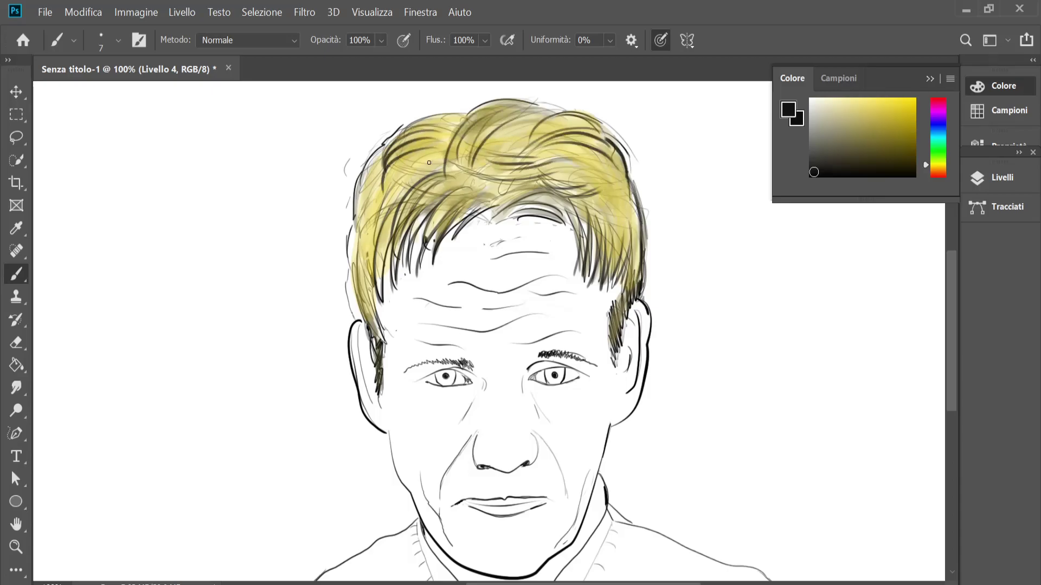
drag(380, 158, 350, 303)
drag(575, 168, 634, 201)
drag(499, 144, 589, 127)
Step: Smudge the yellow and black hair strokes together
key(r)
mouse_move(379, 158)
mouse_down()
mouse_move(412, 244)
mouse_move(488, 163)
mouse_move(574, 133)
mouse_move(637, 272)
mouse_move(602, 238)
mouse_up()
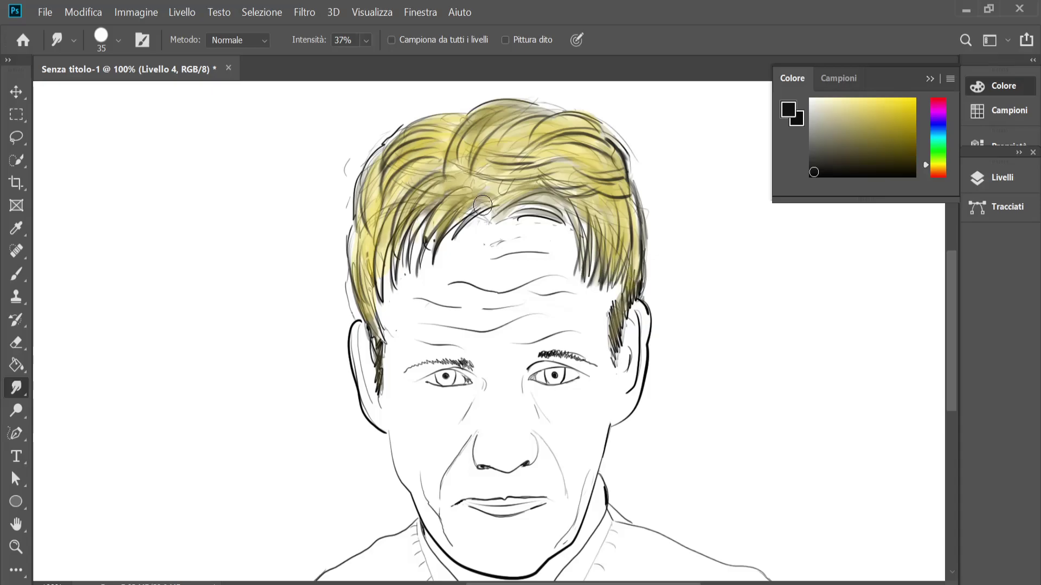
drag(423, 217, 423, 281)
drag(461, 190, 505, 228)
Step: Brighten highlights on the hair with the Dodge tool
click(17, 410)
click(69, 410)
drag(471, 194, 412, 233)
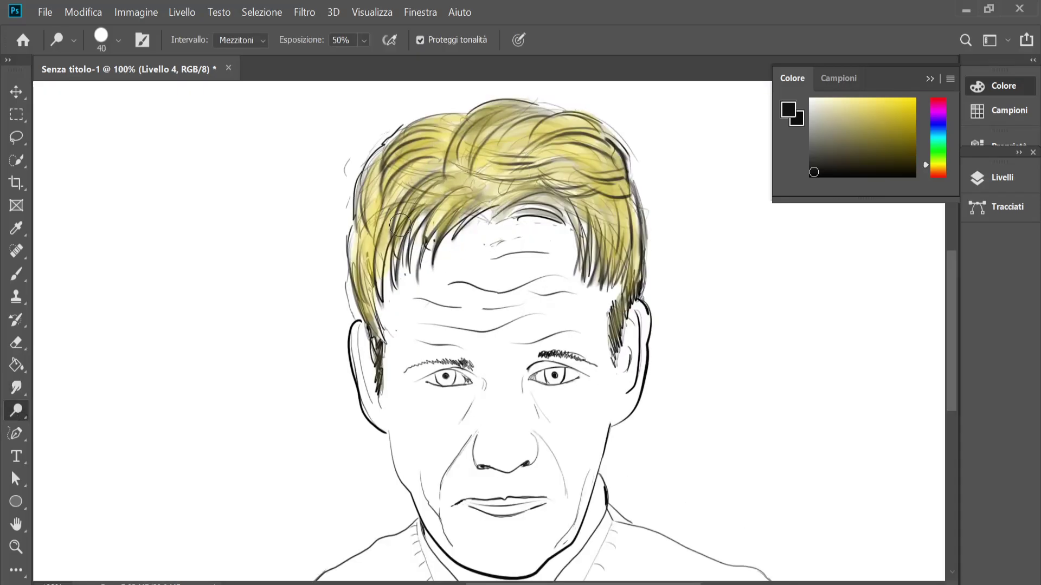
drag(586, 227, 612, 185)
mouse_move(596, 146)
mouse_down()
mouse_move(477, 135)
mouse_move(454, 206)
mouse_move(488, 157)
mouse_up()
Step: Darken the hair across the top and sides with an enlarged Burn brush
key(shift+o)
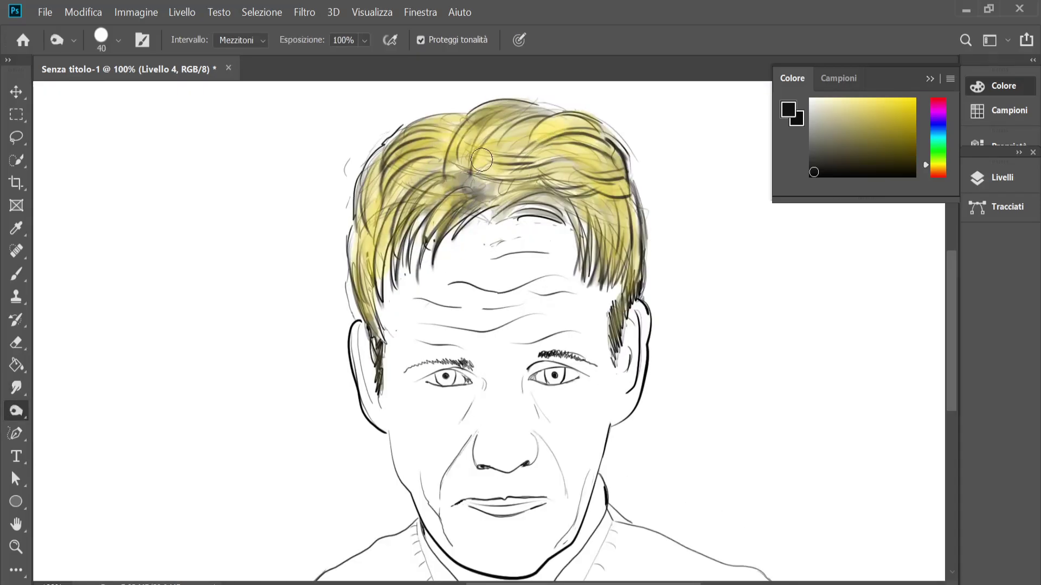
drag(423, 212, 564, 141)
key(bracketright)
key(bracketright)
key(bracketright)
drag(375, 211, 542, 114)
drag(369, 162, 390, 325)
mouse_move(564, 141)
mouse_down()
mouse_move(629, 243)
mouse_move(627, 290)
mouse_up()
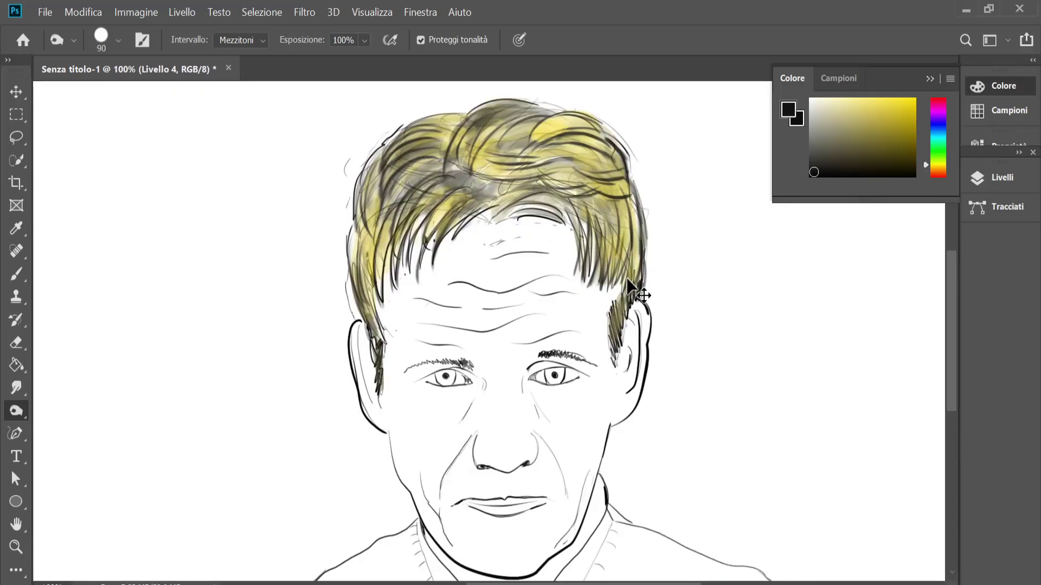
key(ctrl+z)
key(ctrl+z)
drag(542, 136, 390, 325)
key(ctrl+minus)
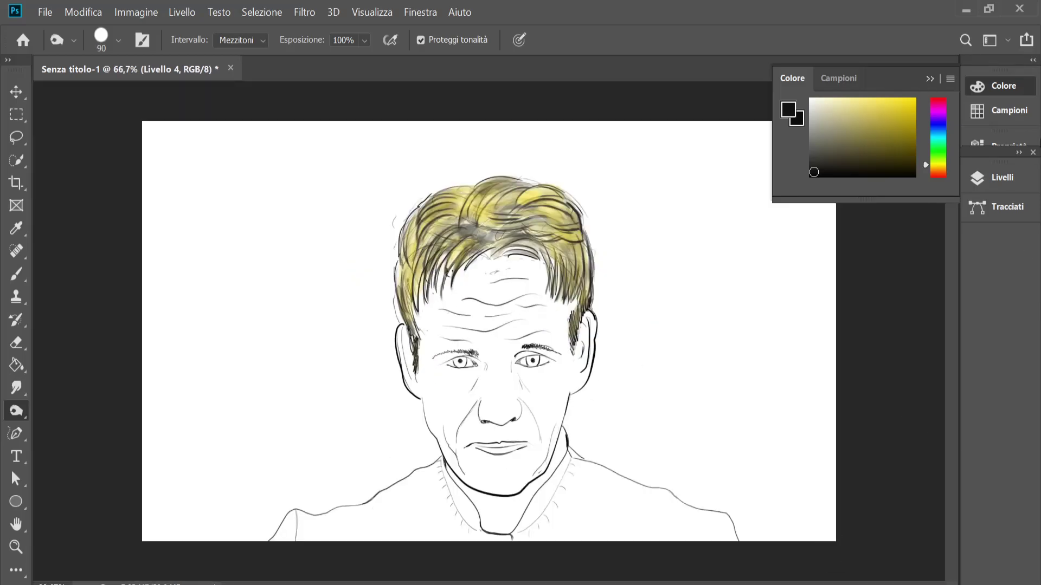
Step: Sample a new colour and try a pink test stroke beside the head
click(1002, 177)
key(i)
key(b)
click(118, 39)
mouse_move(682, 191)
mouse_down()
mouse_move(710, 221)
mouse_move(721, 347)
mouse_up()
Step: Undo a trial pink stroke and set a smaller brush at 35% opacity
drag(609, 40, 667, 64)
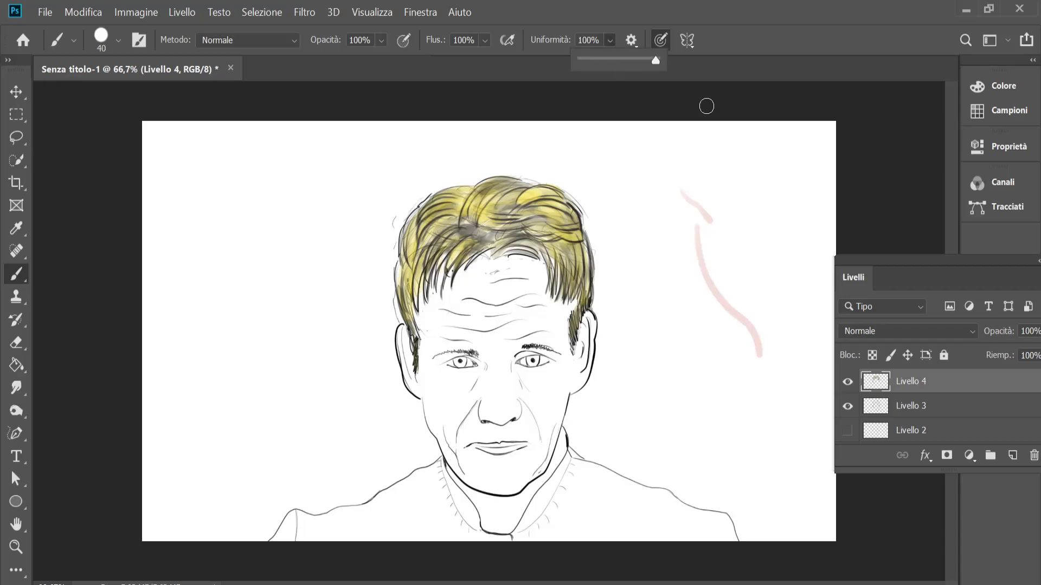
key(ctrl+z)
key(3)
key(5)
key(bracketleft)
Step: Add new layer Livello 5 below Livello 3 and wash pale pink over the face and neck
key(ctrl+shift+alt+n)
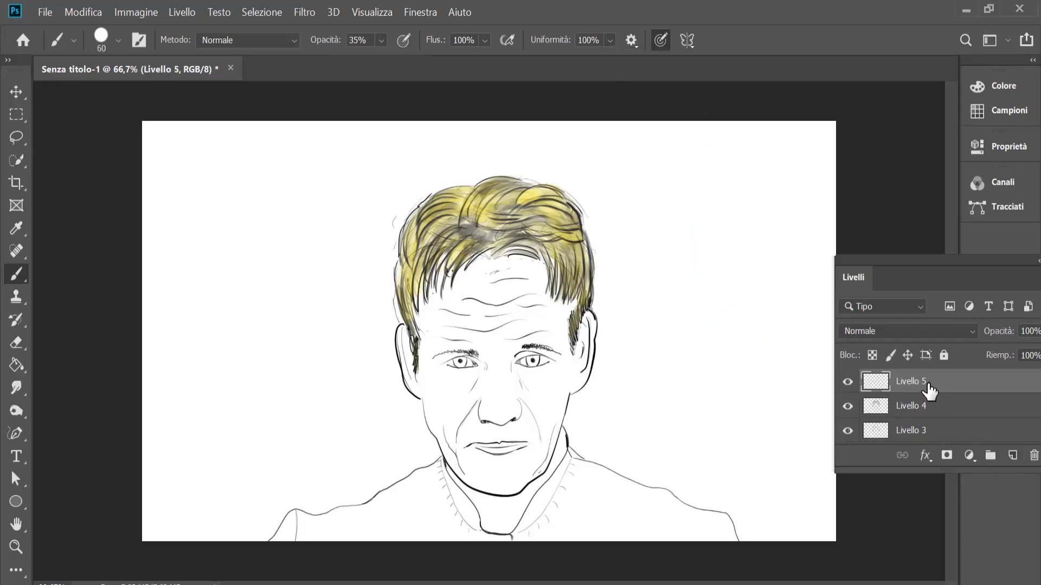
drag(911, 430, 911, 376)
click(911, 406)
key(bracketright)
key(bracketright)
key(ctrl+plus)
key(bracketright)
key(bracketright)
key(bracketright)
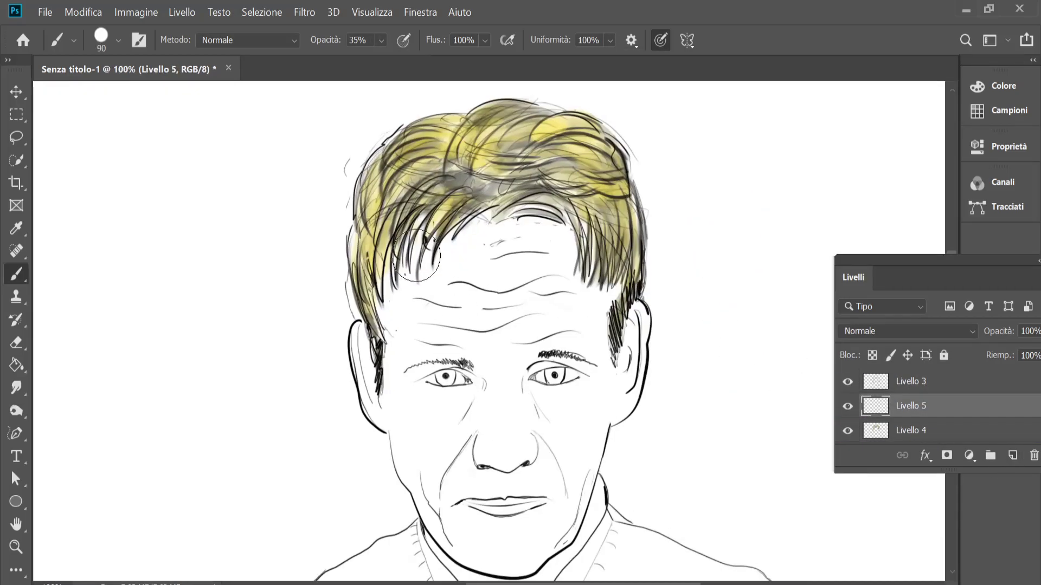
mouse_move(415, 271)
mouse_down()
mouse_move(379, 418)
mouse_move(418, 542)
mouse_move(643, 315)
mouse_move(483, 260)
mouse_move(529, 316)
mouse_move(425, 430)
mouse_move(458, 531)
mouse_move(615, 461)
mouse_up()
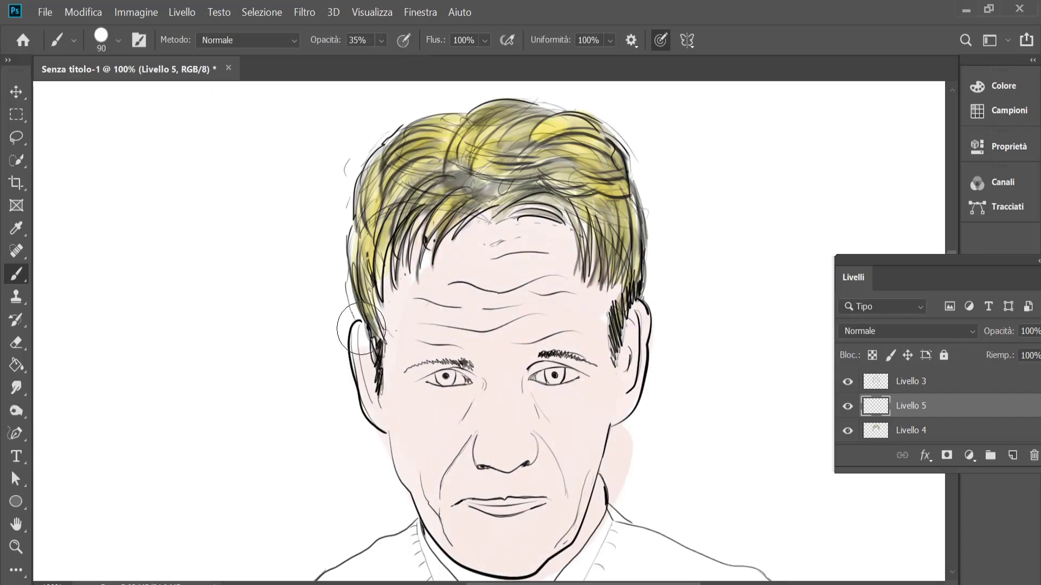
key(ctrl+minus)
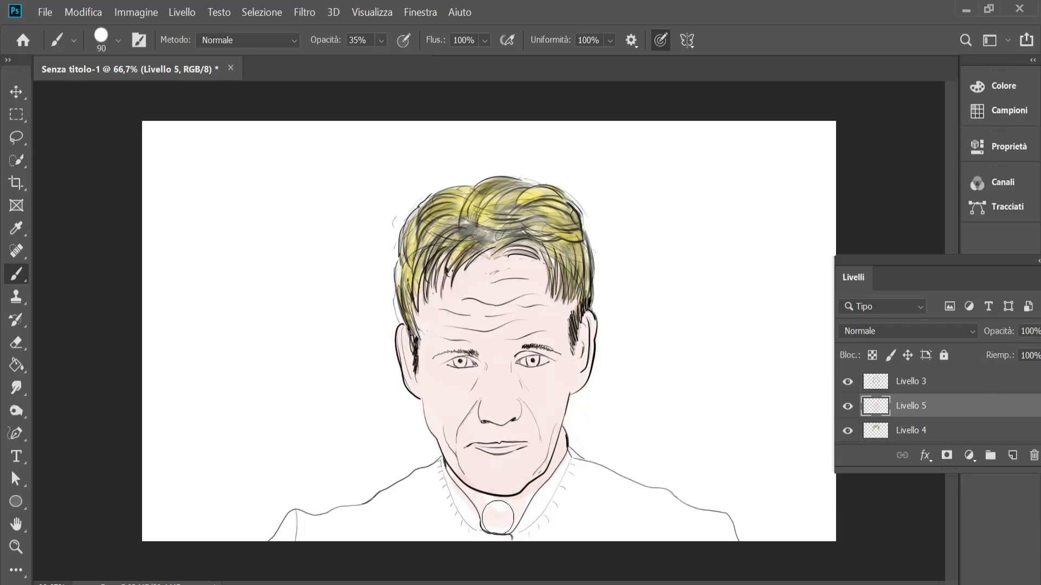
Step: Select the white background with the Magic Wand, then brush faint pink under the chin
key(w)
click(488, 499)
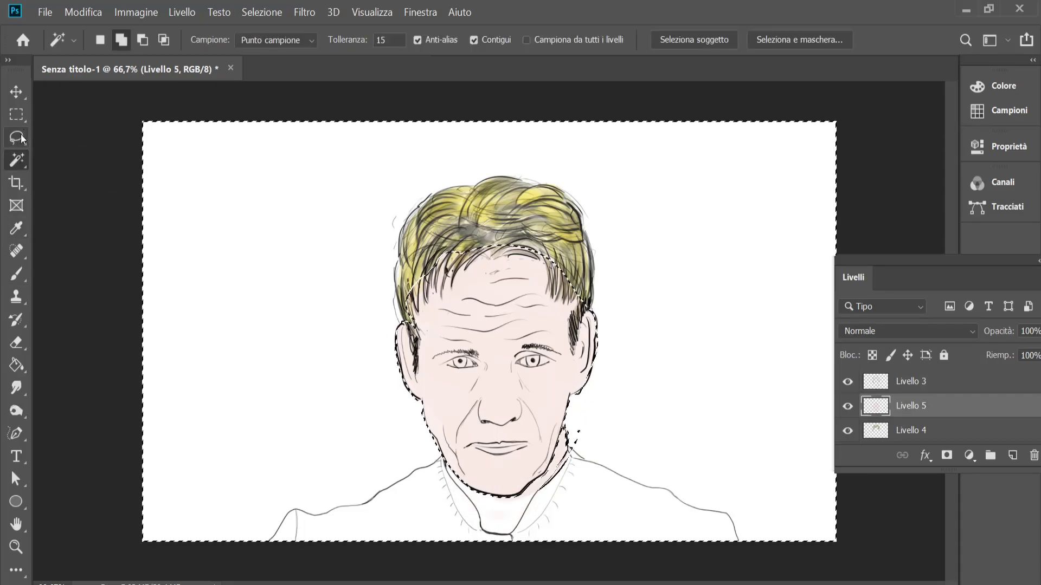
key(shift+w)
key(ctrl+plus)
key(b)
scroll(488, 326, down, 5)
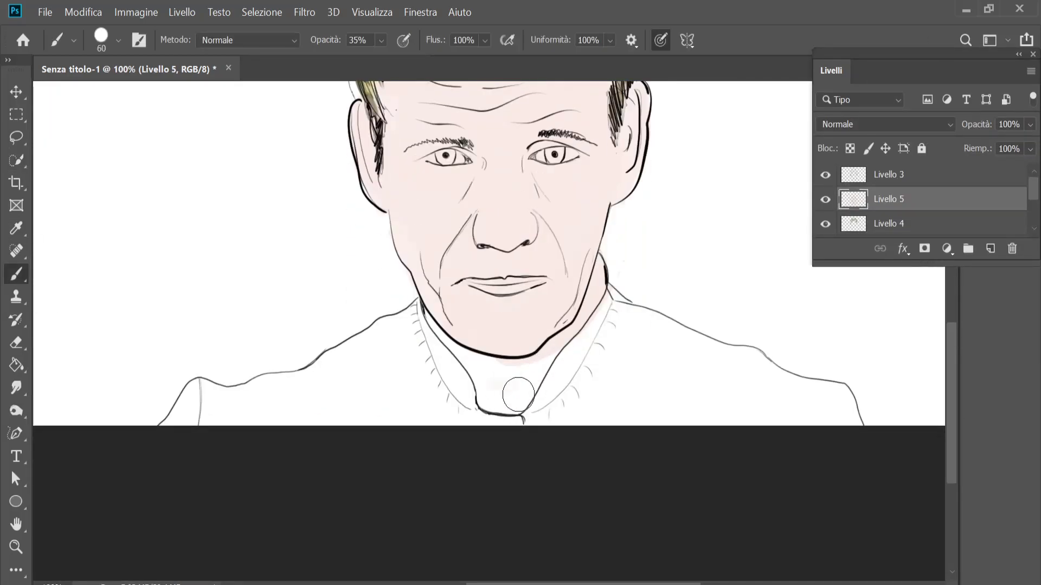
key(5)
key(4)
drag(485, 365, 536, 384)
key(ctrl+minus)
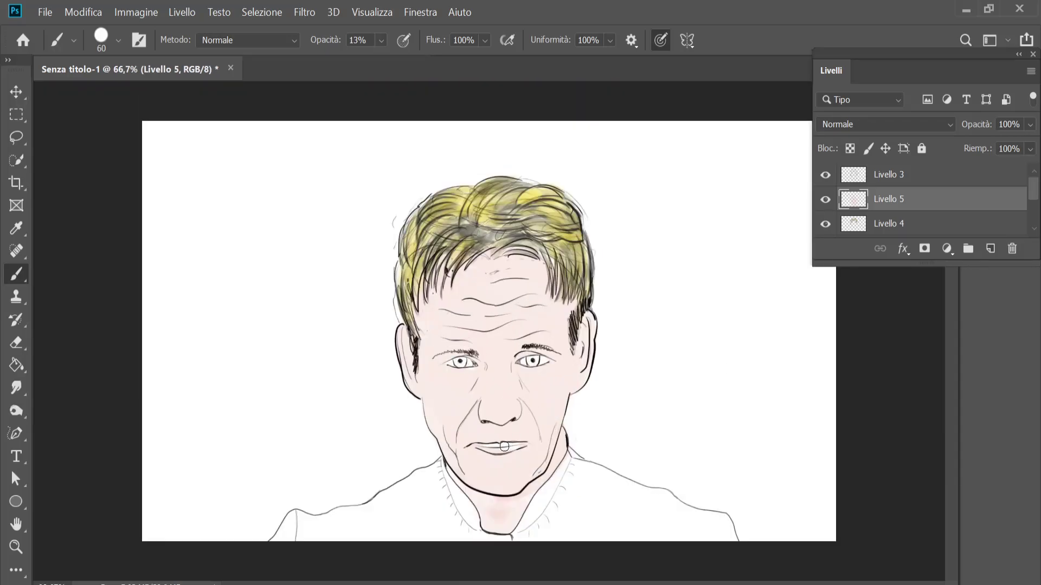
key(ctrl+plus)
Step: Shade the forehead, eyes, nose, ears and cheeks with faint pink strokes
key(F6)
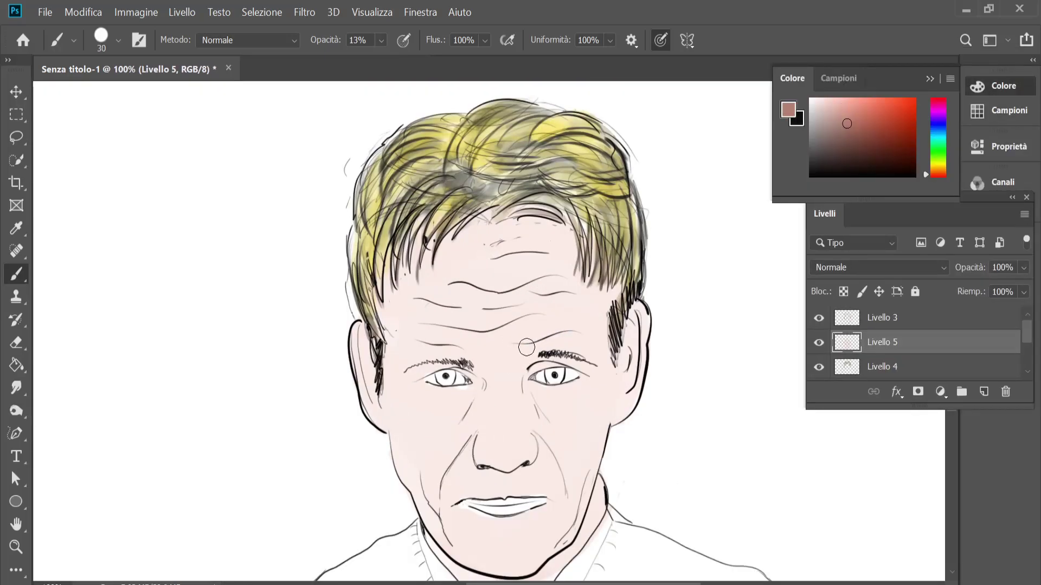
key(2)
key(4)
drag(609, 40, 558, 65)
drag(569, 288, 412, 305)
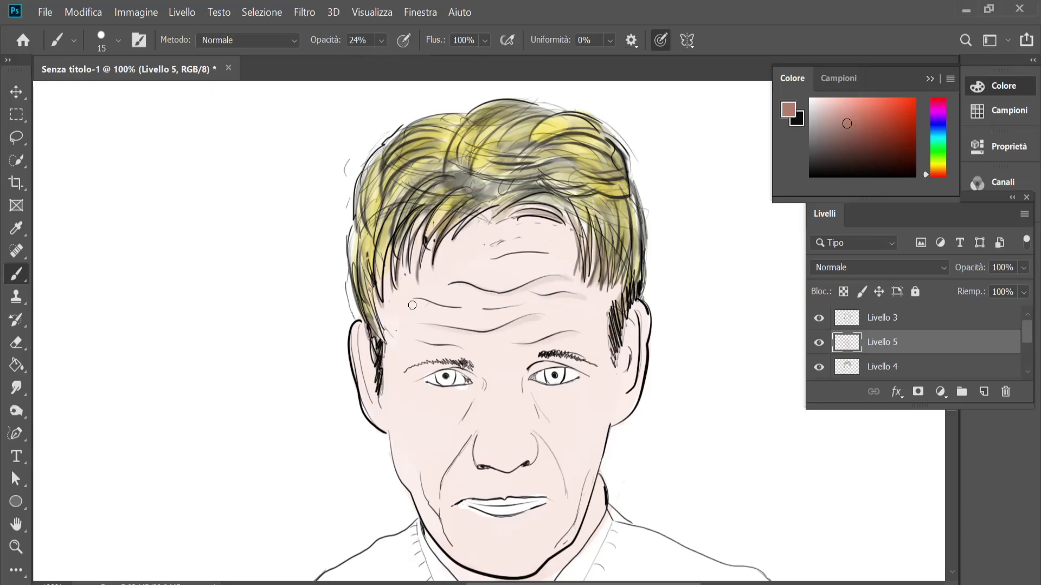
drag(529, 389, 542, 428)
drag(485, 379, 409, 374)
drag(523, 374, 599, 366)
drag(634, 319, 618, 394)
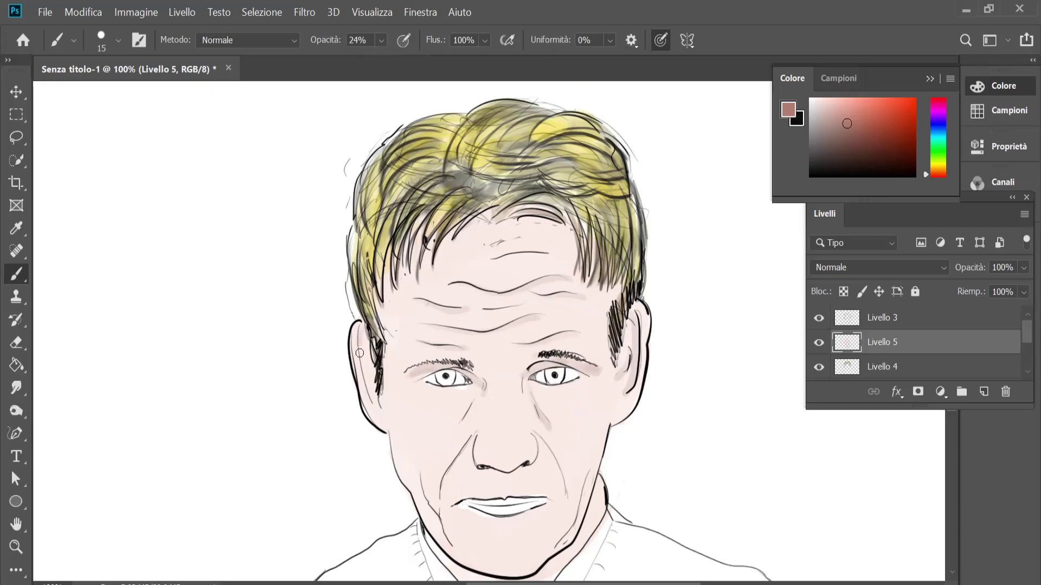
drag(360, 333, 374, 422)
drag(466, 439, 441, 497)
drag(534, 436, 554, 475)
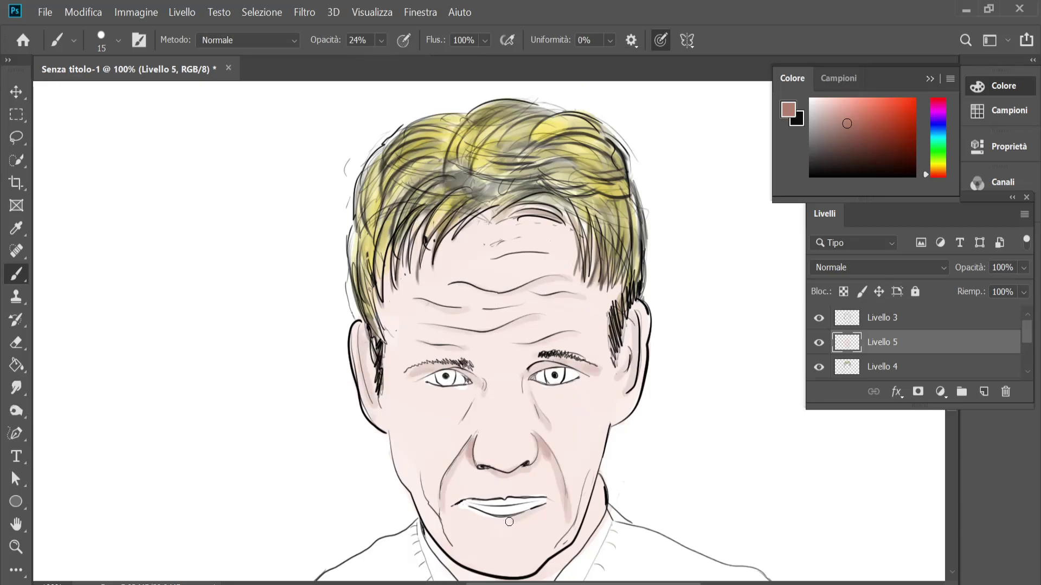
drag(534, 386, 587, 382)
drag(431, 385, 478, 386)
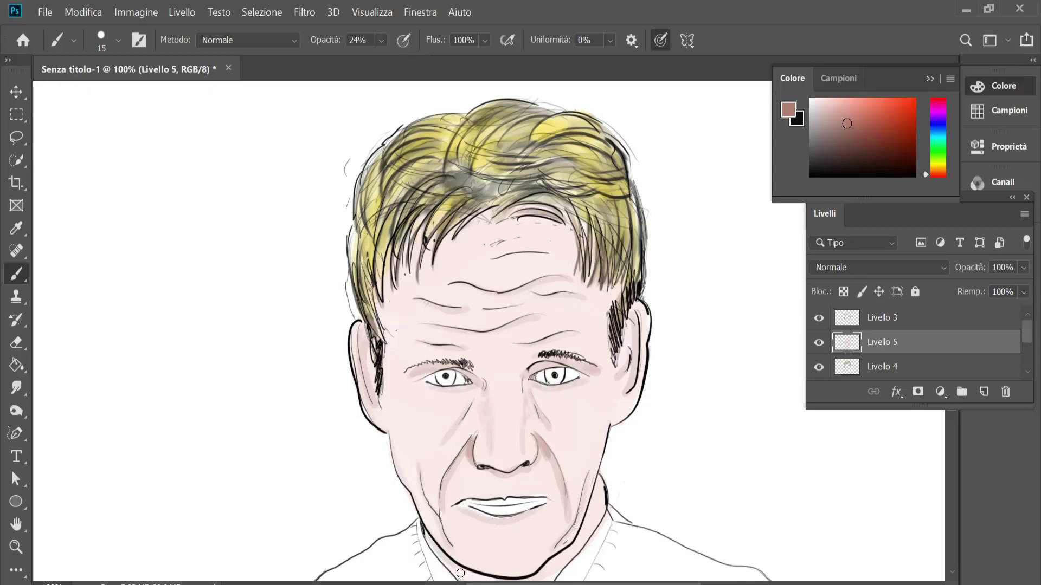
Step: Trace a dark line along the right upper eyelid
drag(1007, 200, 945, 48)
scroll(591, 328, down, 5)
key(ctrl+minus)
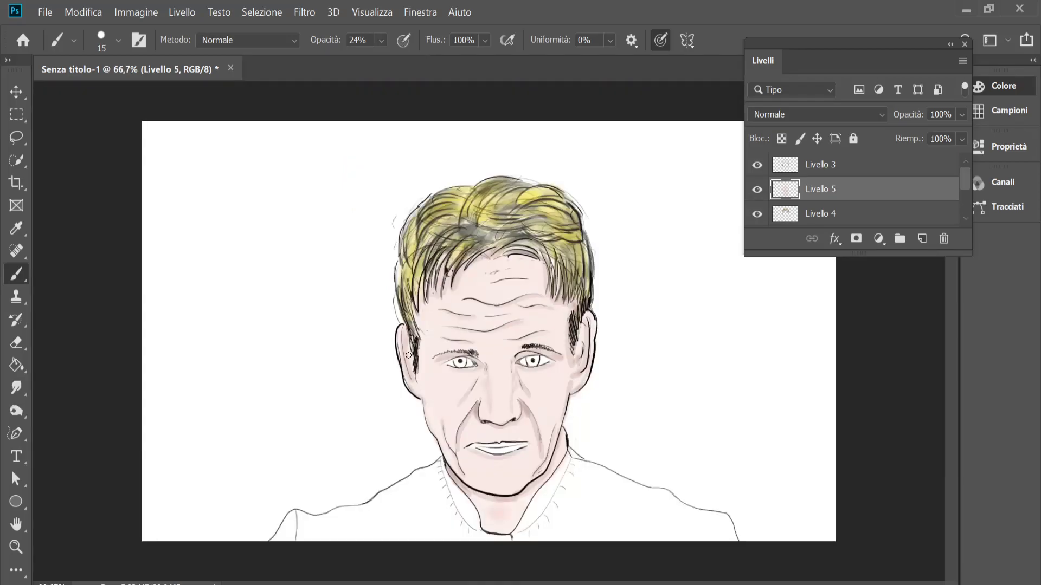
key(F6)
key(ctrl+plus)
key(ctrl+plus)
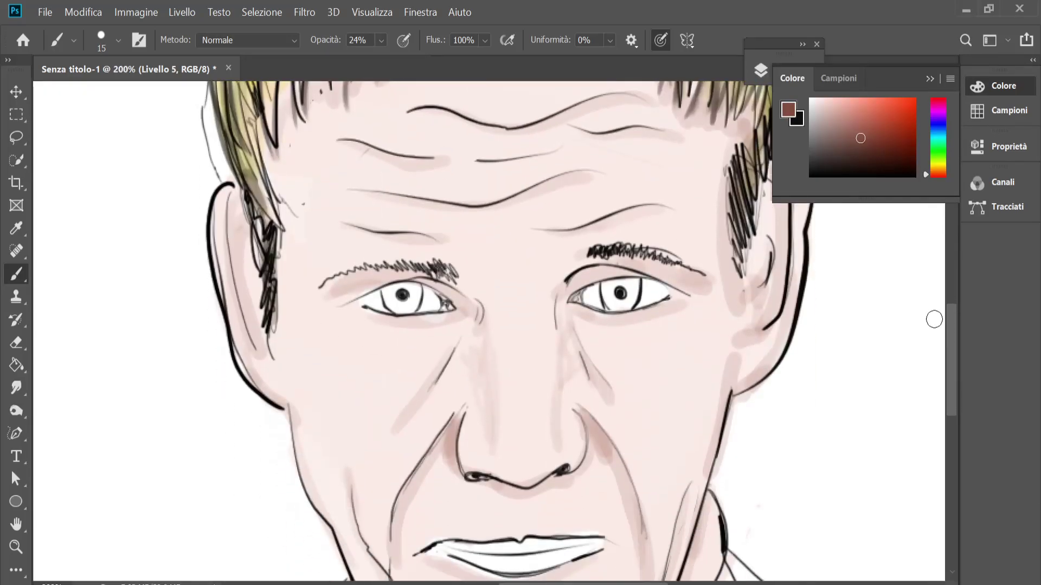
drag(567, 281, 662, 268)
Step: Set a small black brush at 100% opacity on Livello 3, docking the layer list
key(0)
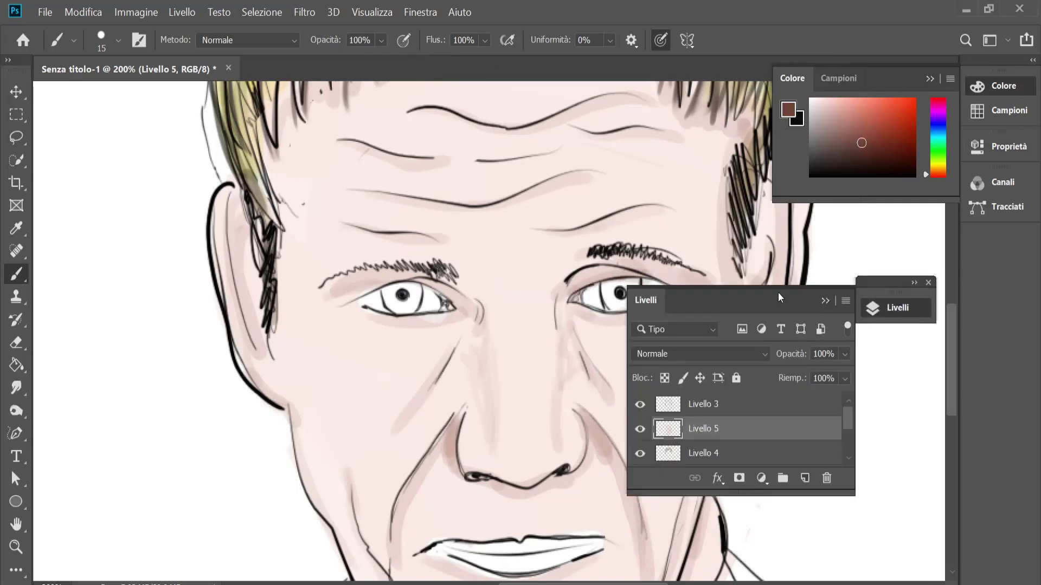
drag(760, 70, 1000, 231)
click(829, 332)
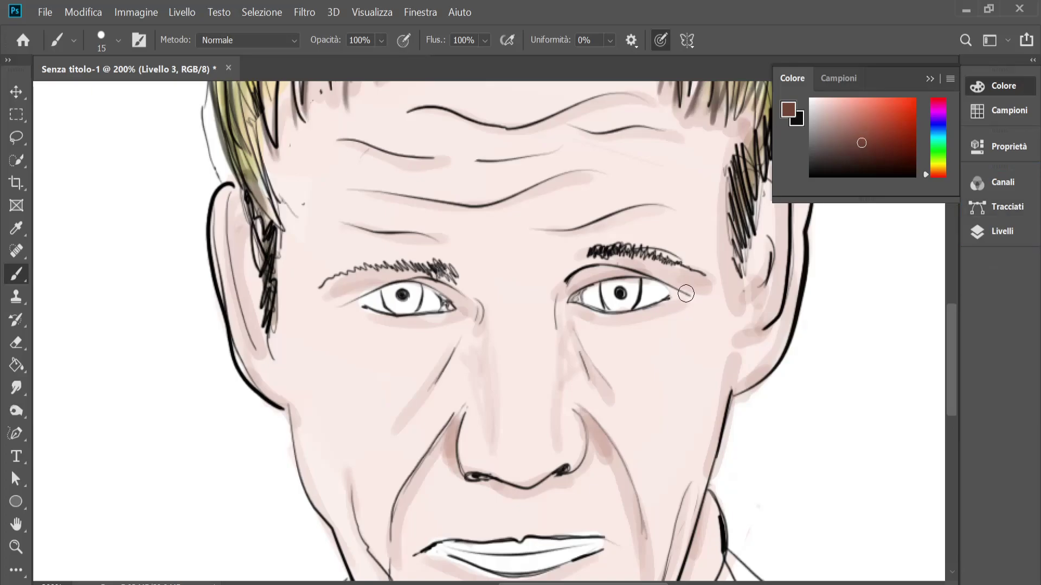
click(118, 41)
click(661, 292)
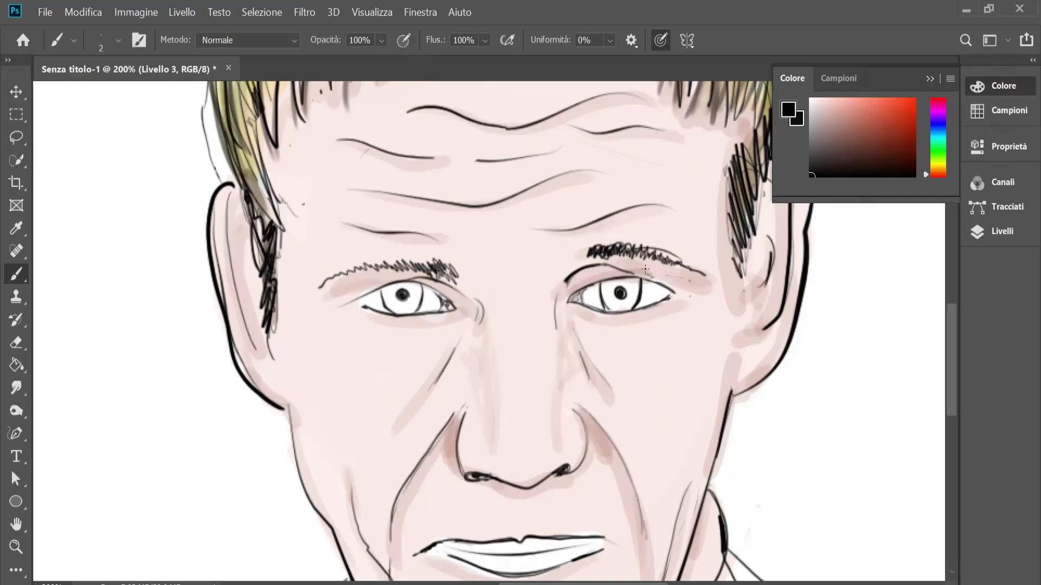
Step: On Livello 5, shade the right upper eyelid brown with a hard round brush
key(F7)
click(838, 308)
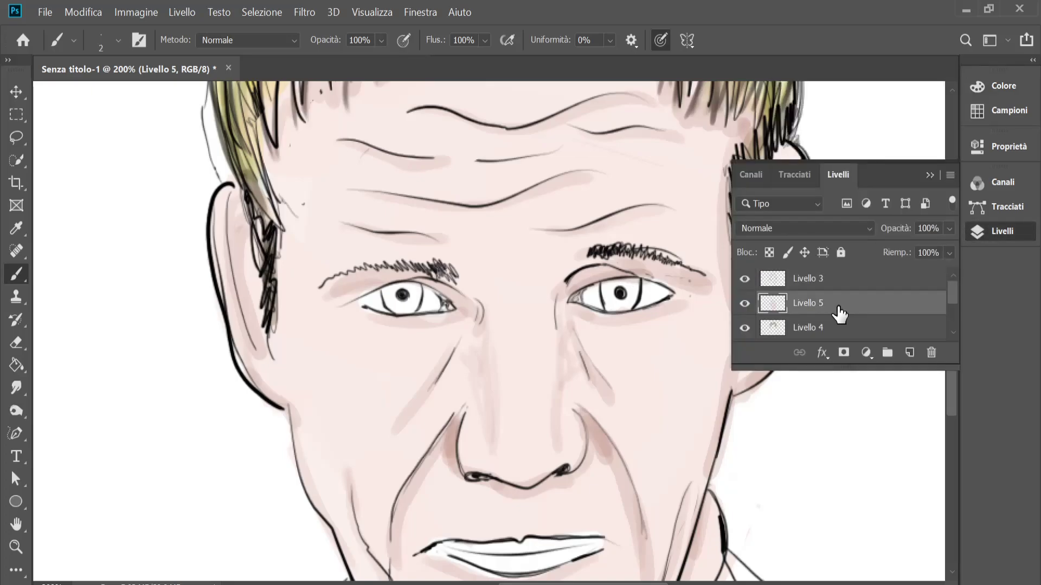
key(F6)
click(119, 40)
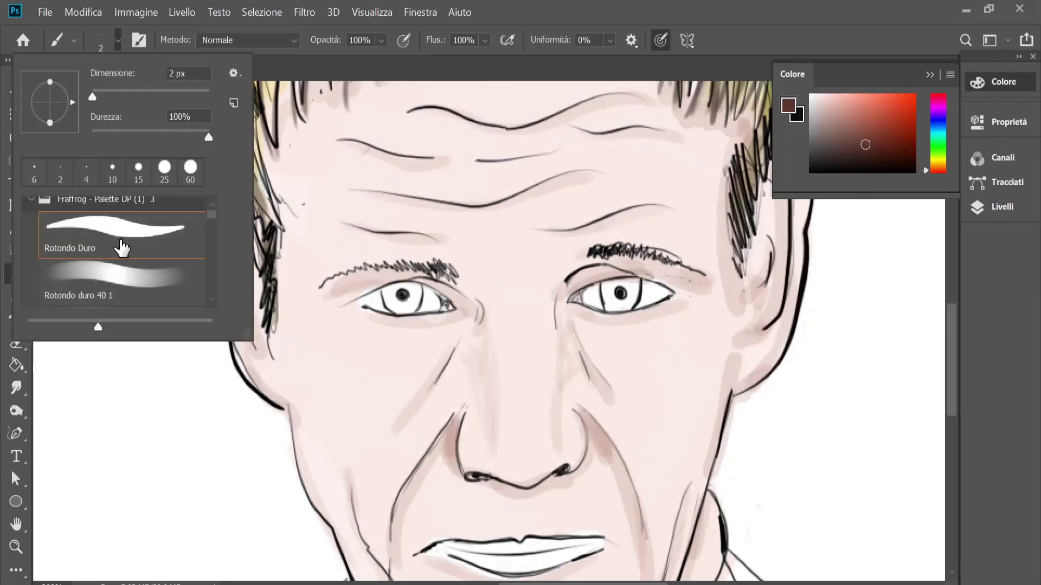
double_click(120, 245)
click(861, 149)
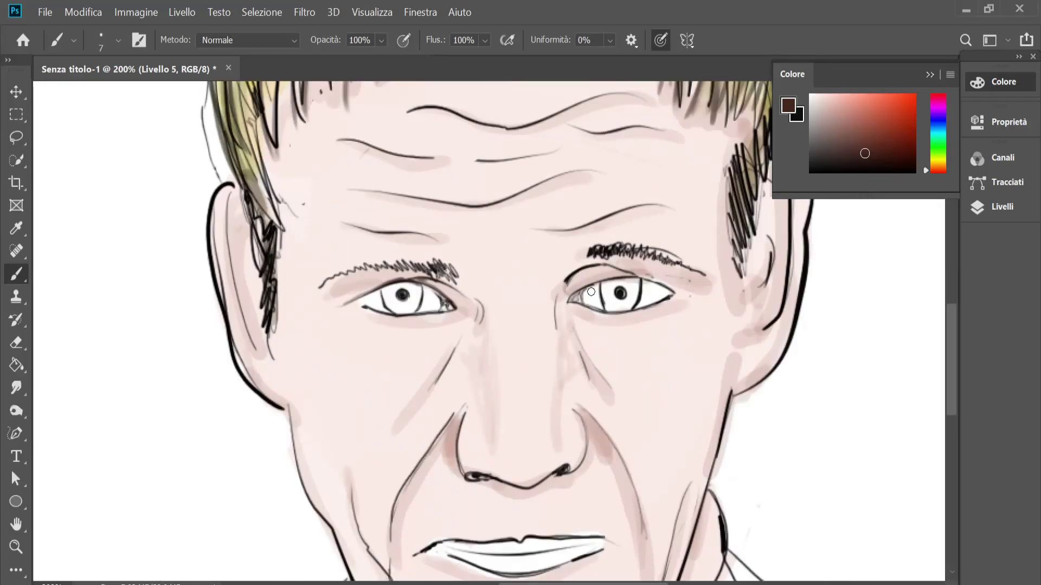
key(bracketright)
key(bracketright)
key(bracketright)
click(850, 131)
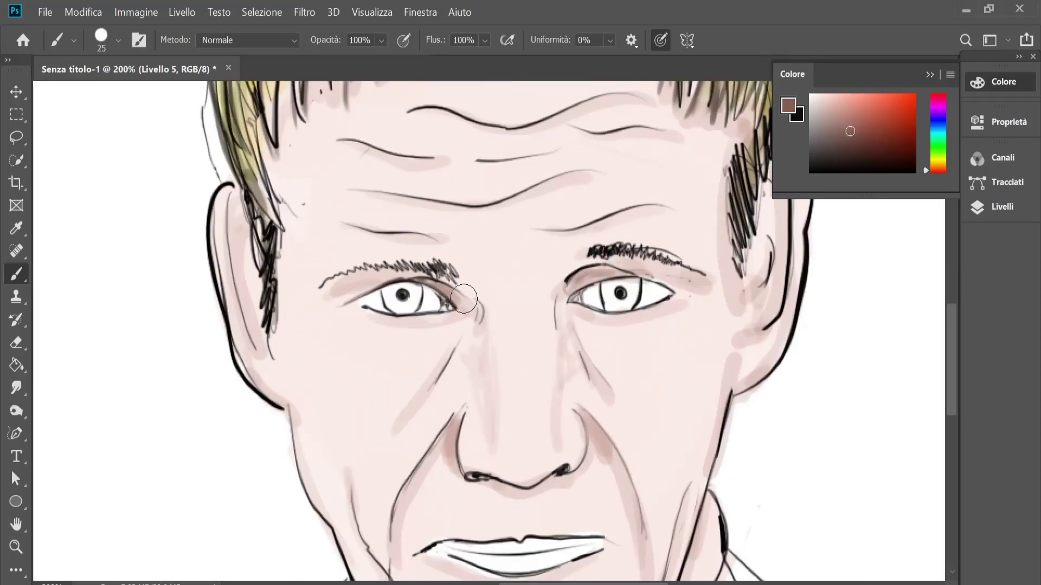
drag(575, 282, 637, 273)
Step: Choose the Dodge tool and lower its exposure to 26%
key(ctrl+minus)
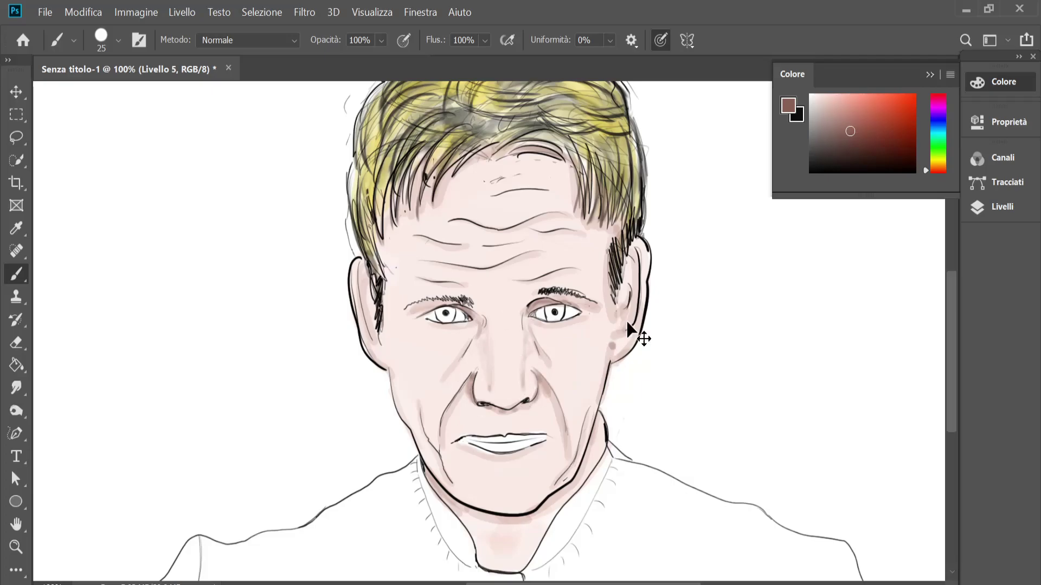
click(17, 411)
key(b)
key(ctrl+plus)
key(o)
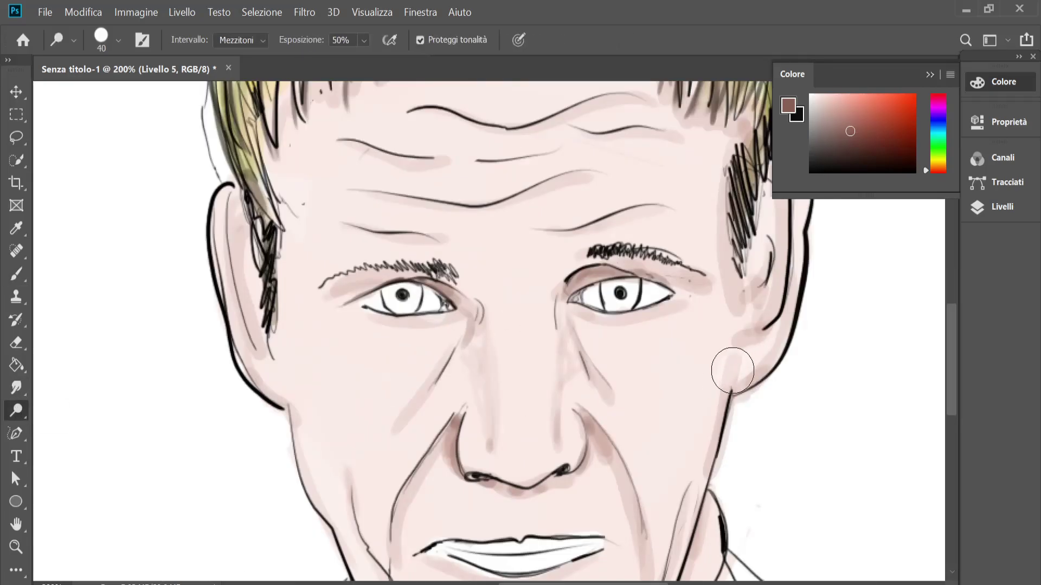
key(ctrl+minus)
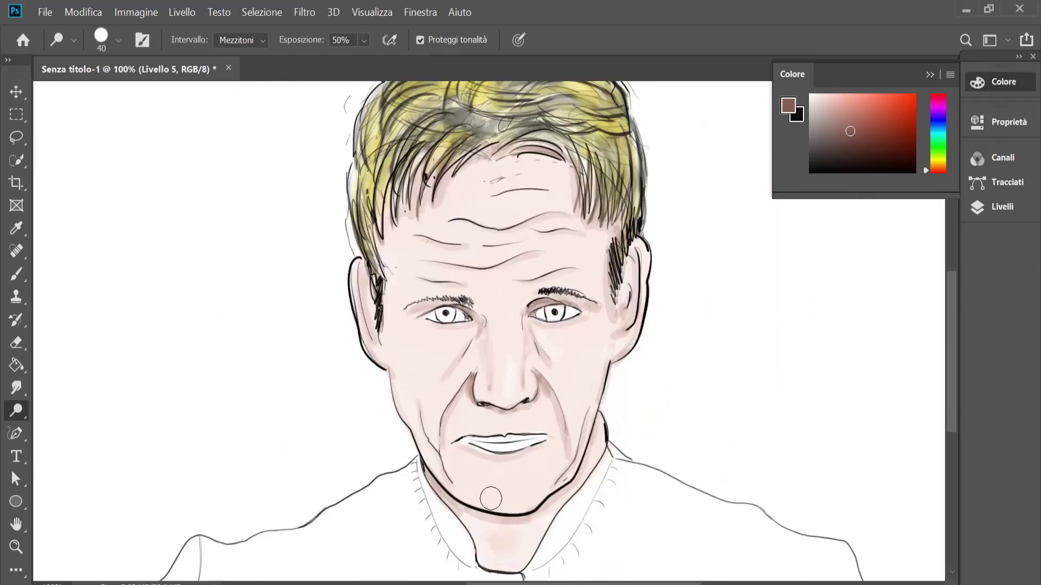
key(2)
key(6)
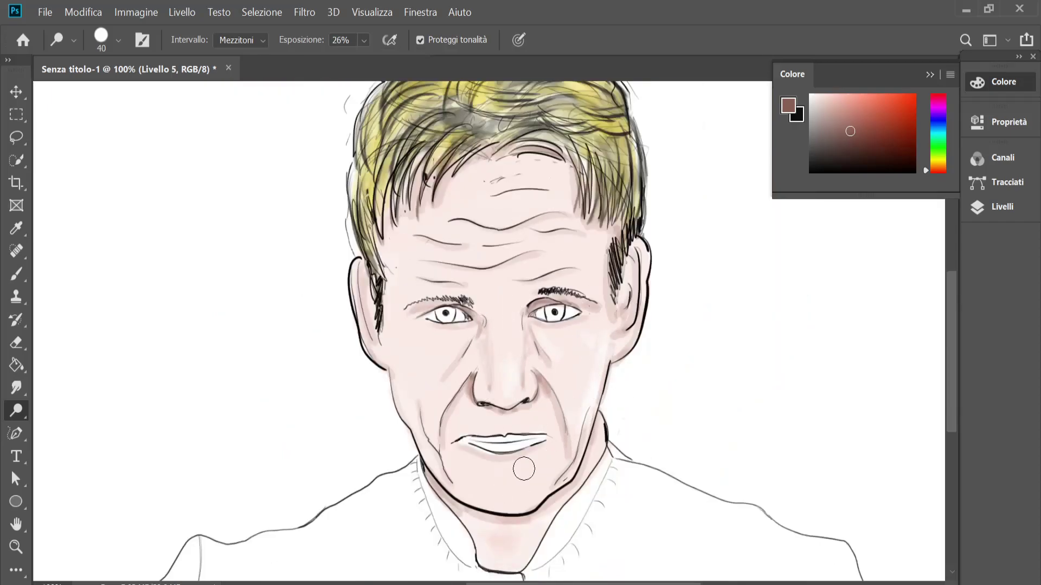
scroll(601, 380, up, 3)
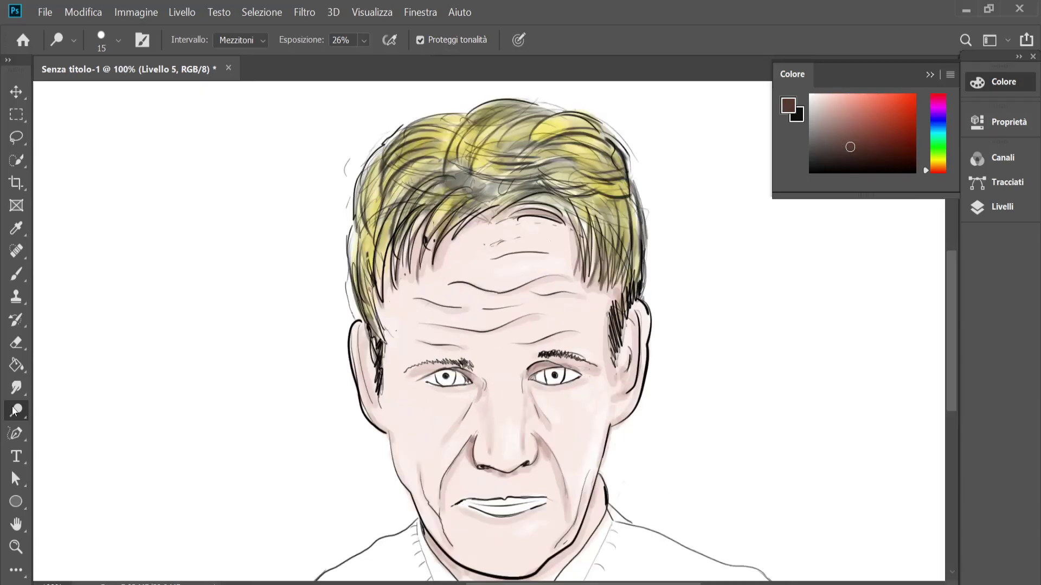
Step: Lighten the shading along the right jaw and chin with Dodge
click(16, 388)
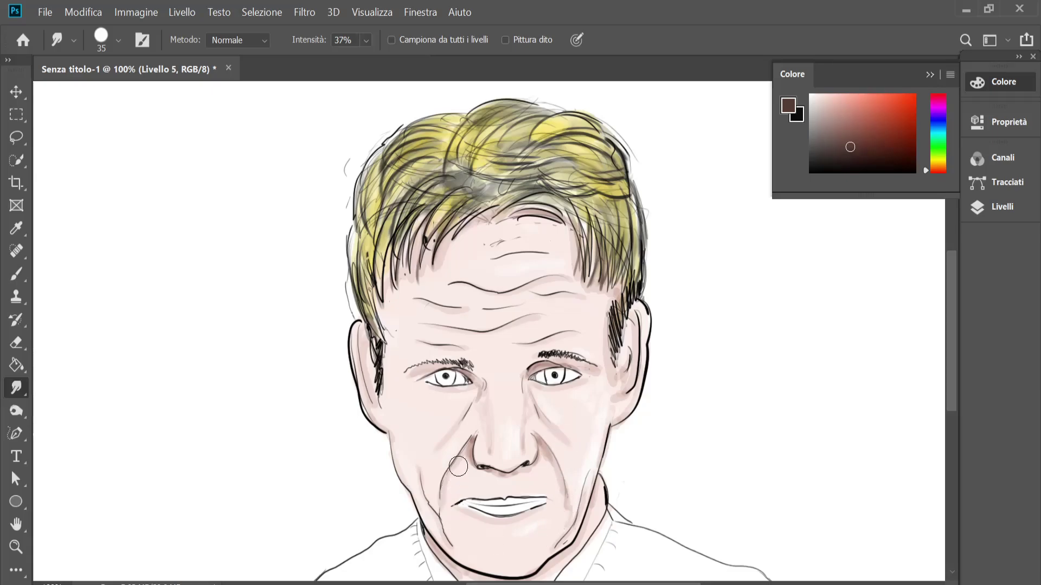
click(1002, 207)
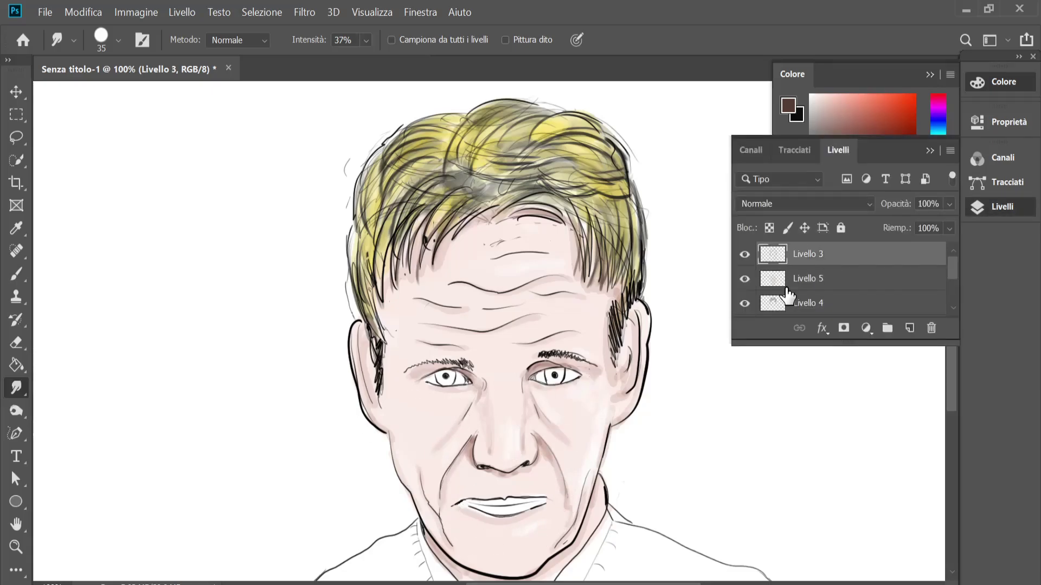
click(17, 410)
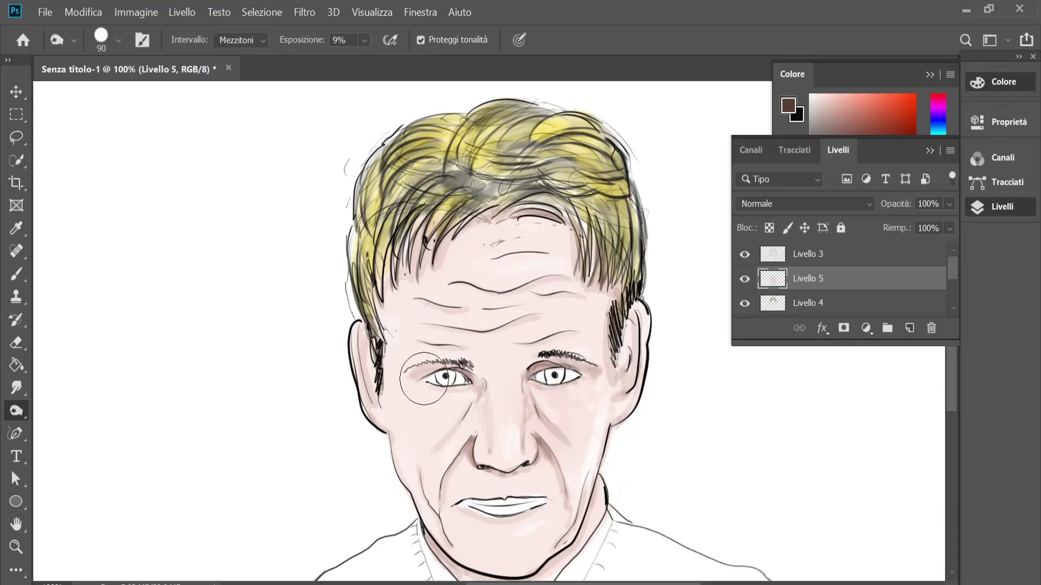
key(b)
click(16, 411)
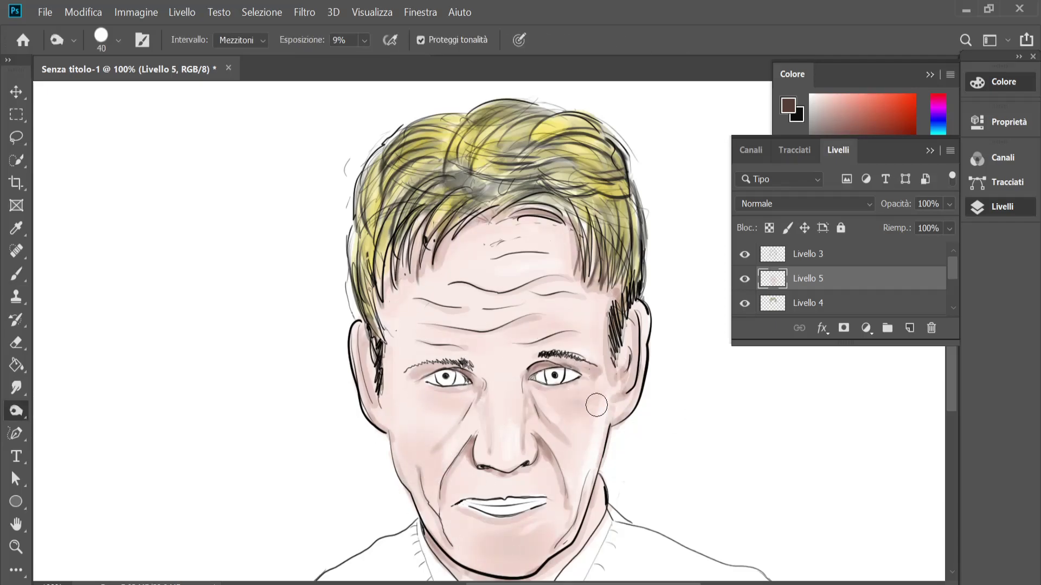
drag(595, 499, 548, 526)
Step: Hatch dark strokes on the right sideburn and left cheek
key(b)
drag(624, 282, 613, 366)
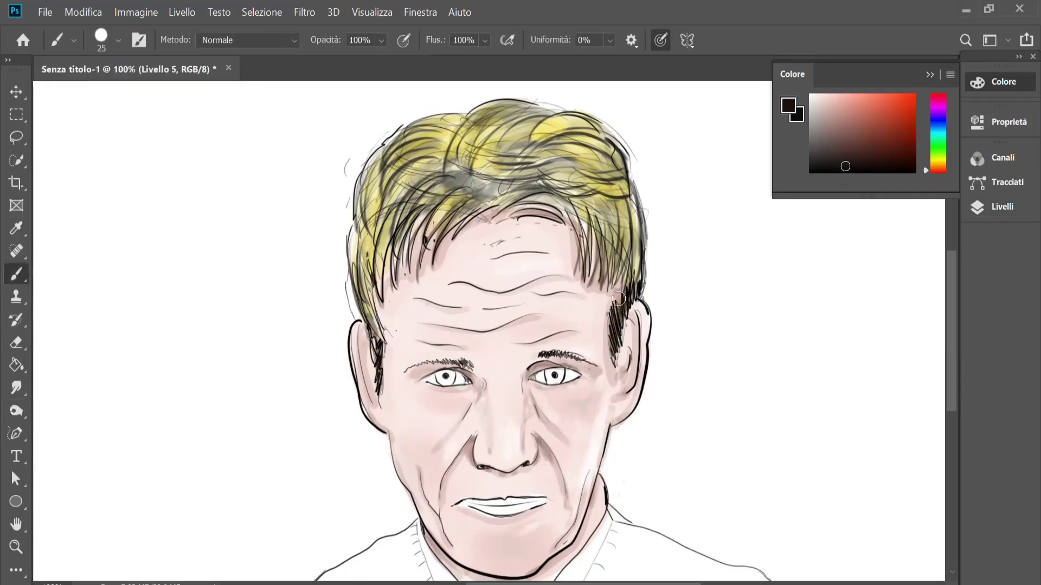
drag(380, 358, 378, 383)
Step: Paint both irises bright blue with a small brush
key(bracketleft)
key(bracketleft)
key(bracketleft)
key(bracketleft)
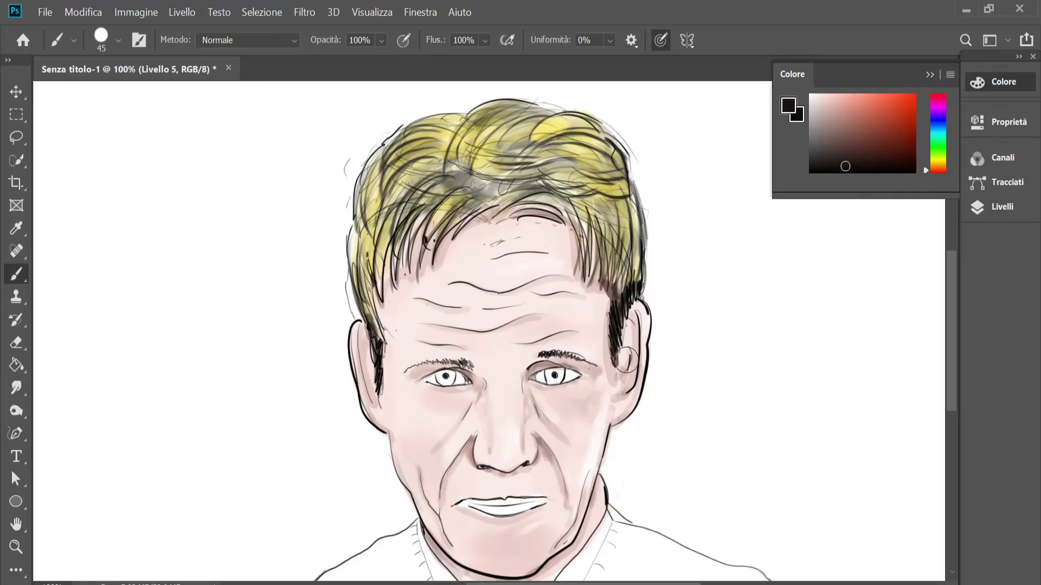
click(939, 127)
click(911, 115)
key(bracketleft)
click(554, 375)
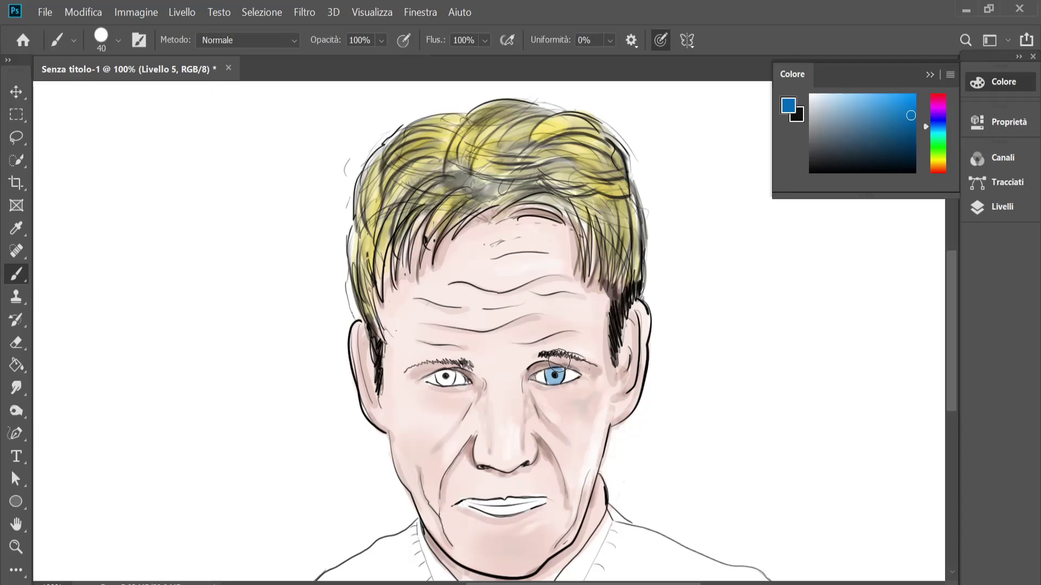
key(ctrl+z)
key(ctrl+plus)
key(ctrl+plus)
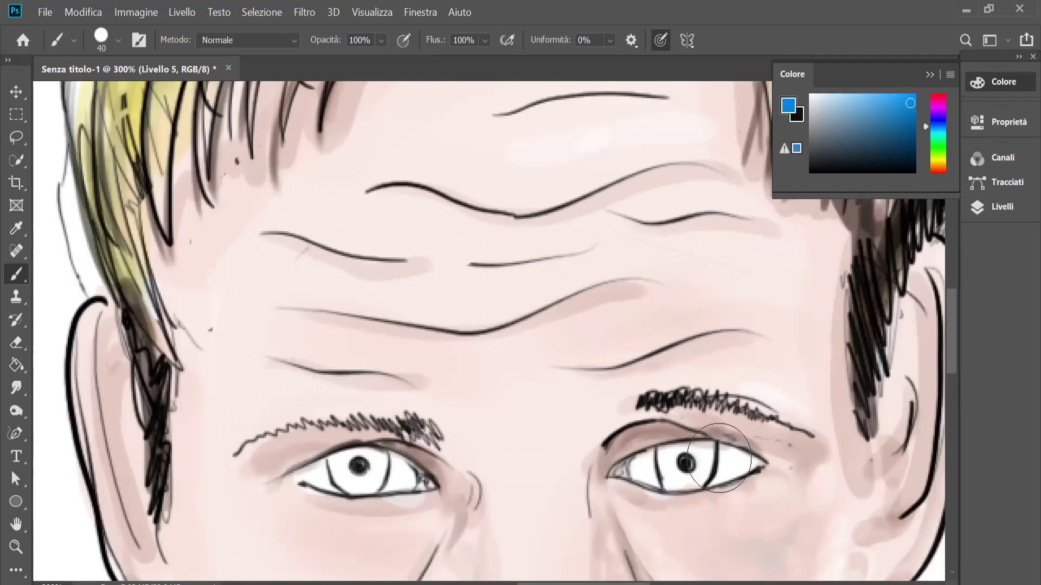
key(bracketleft)
key(bracketleft)
key(bracketleft)
drag(678, 450, 669, 481)
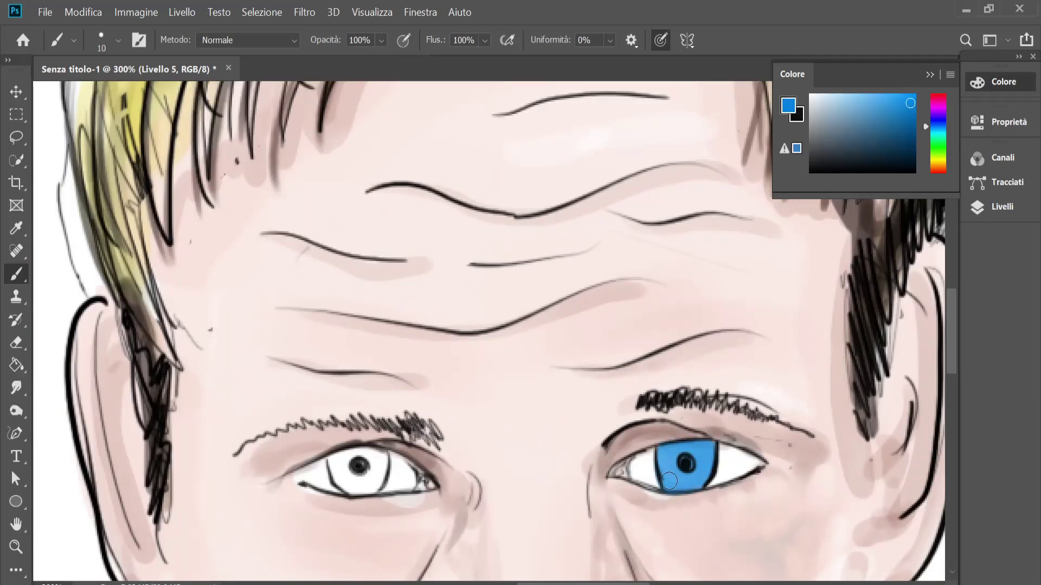
drag(341, 461, 374, 477)
Step: Choose Dodge, pick near-white, and return from Livello 3 to Livello 5
key(ctrl+minus)
key(ctrl+minus)
key(o)
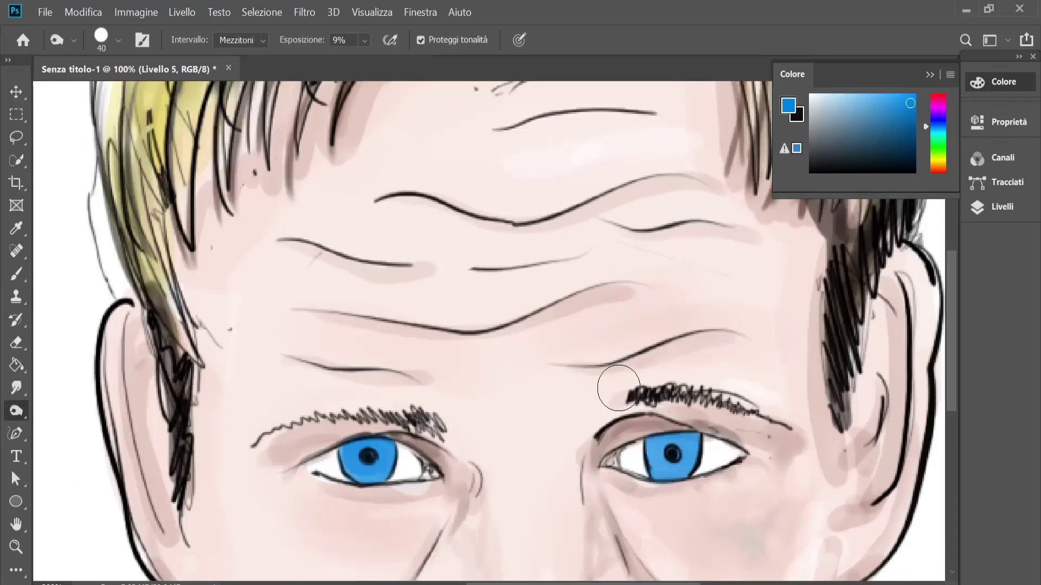
right_click(16, 411)
click(54, 411)
click(813, 99)
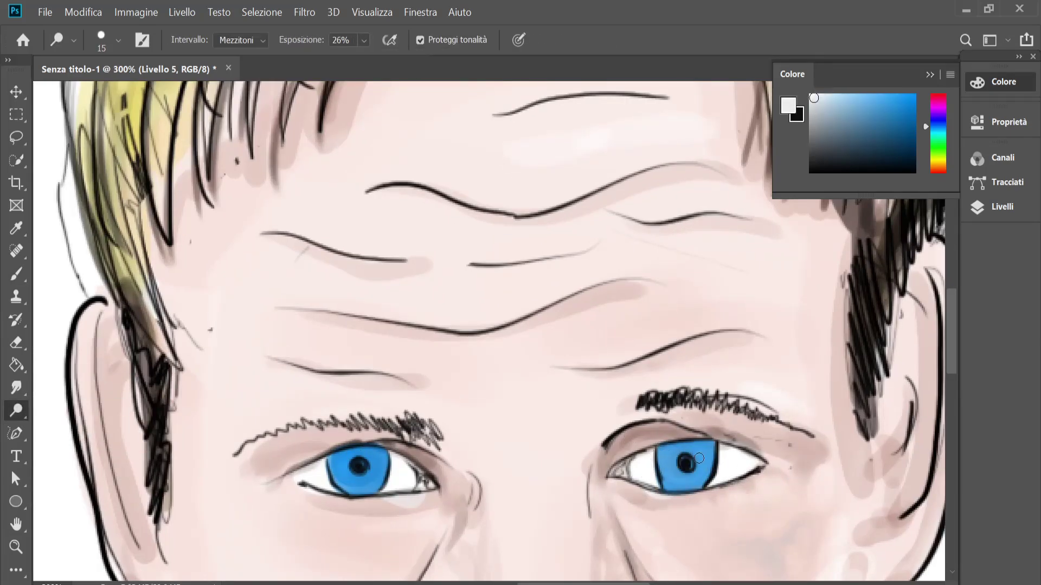
click(1001, 207)
click(845, 254)
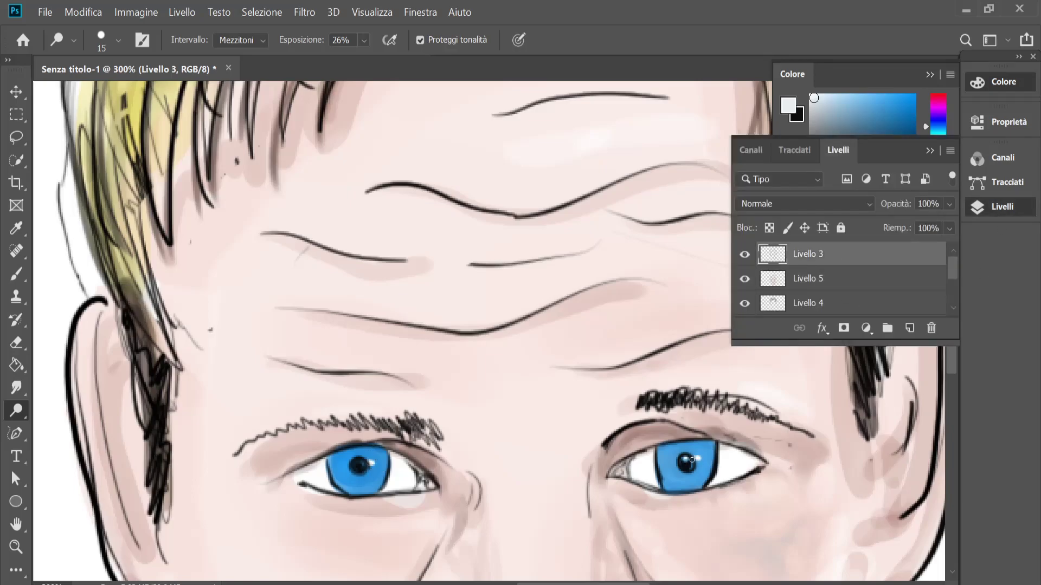
key(alt+bracketleft)
Step: Ring both pupils with dark blue brush strokes
click(928, 152)
key(b)
alt+click(684, 455)
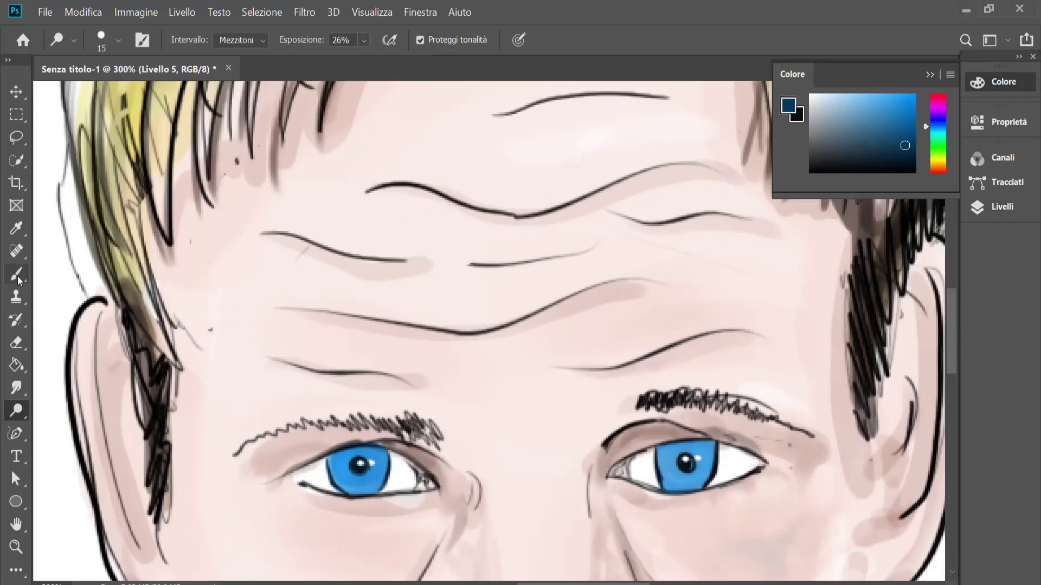
drag(350, 458, 372, 473)
drag(695, 473, 679, 454)
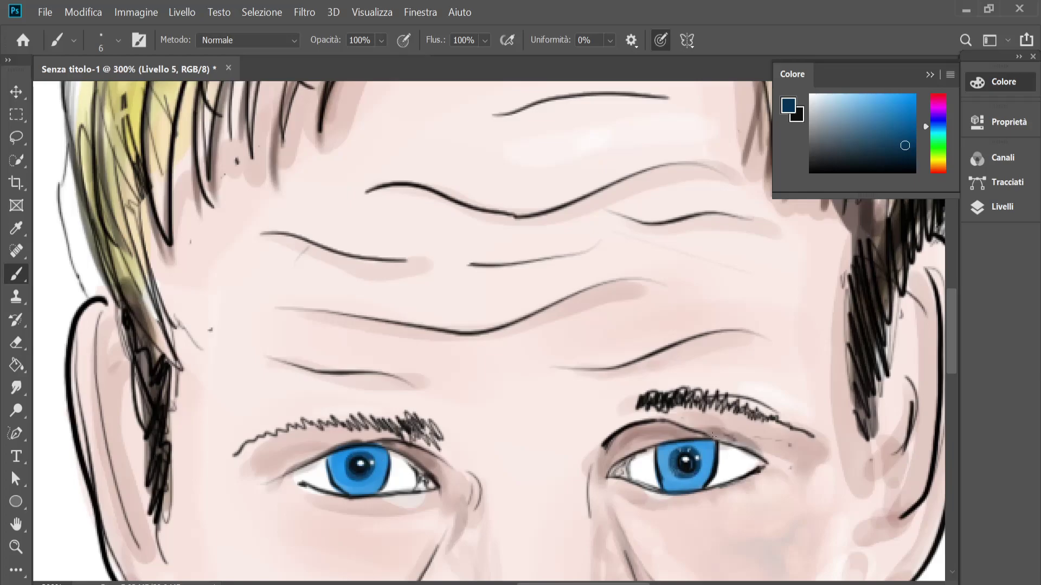
Step: Tone the irises lighter and darker with Dodge, Burn and Smudge
scroll(714, 435, up, 2)
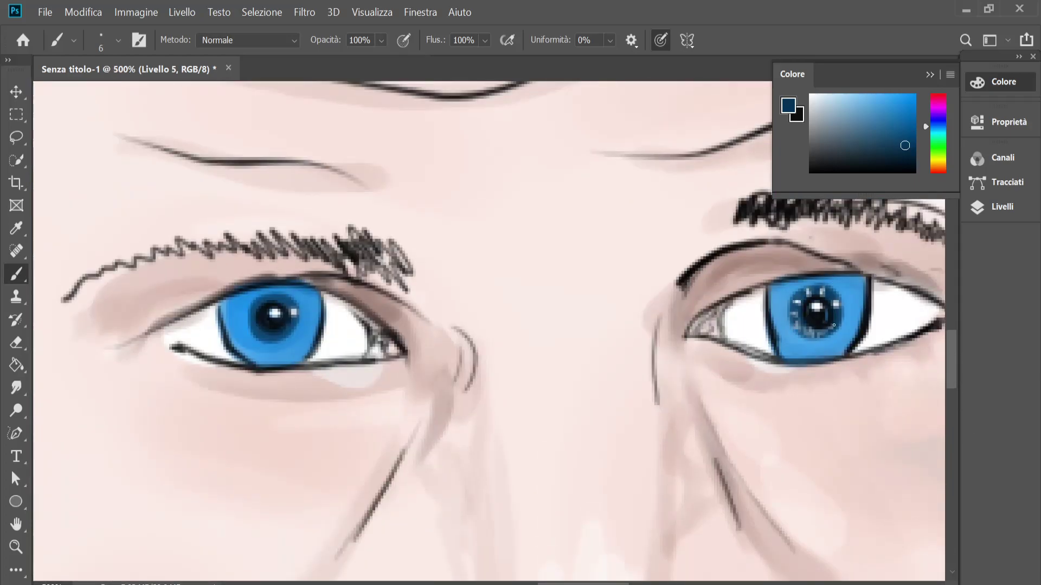
key(ctrl+0)
key(ctrl+plus)
key(ctrl+plus)
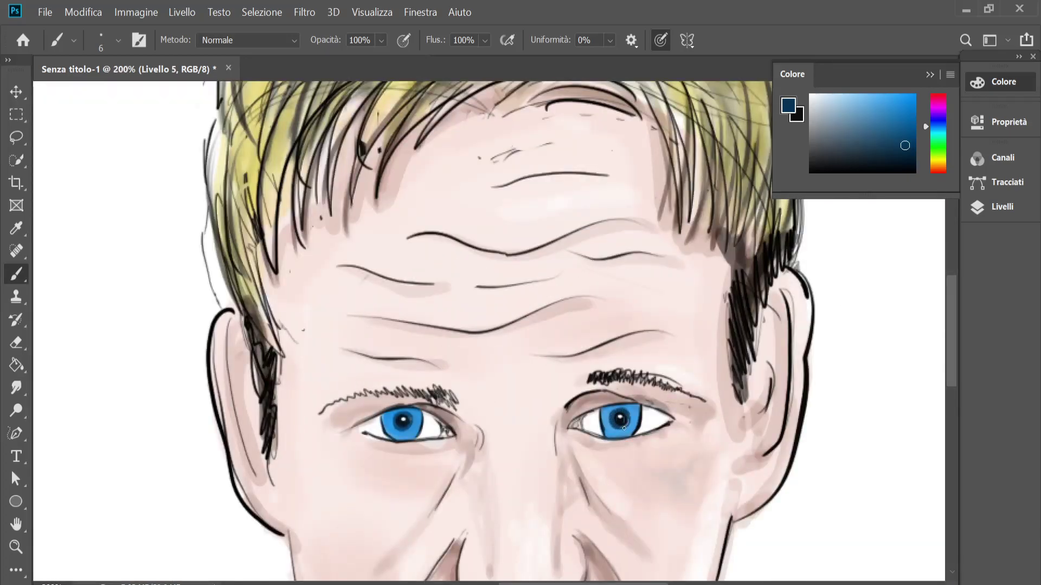
key(o)
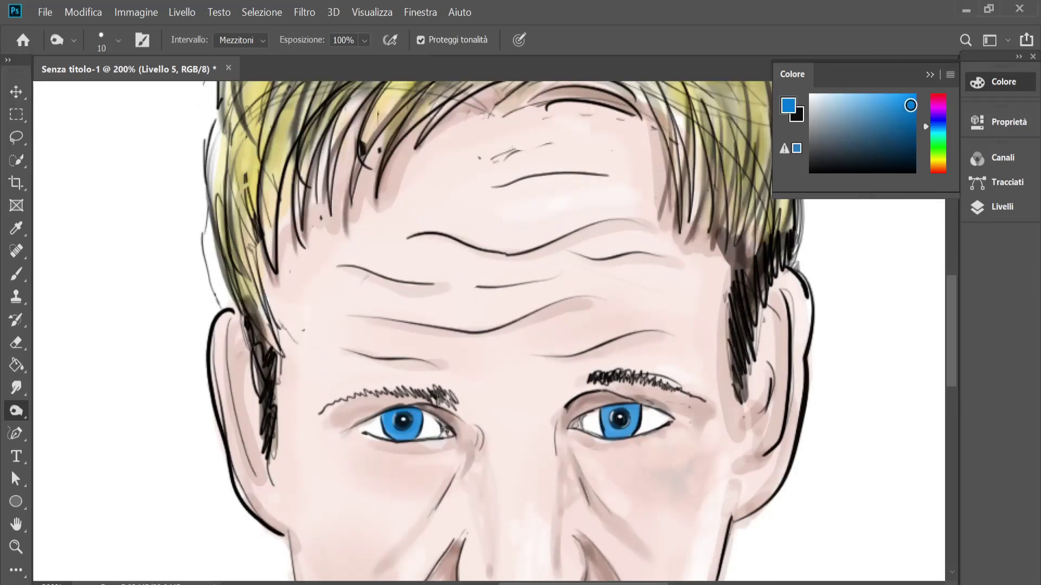
key(b)
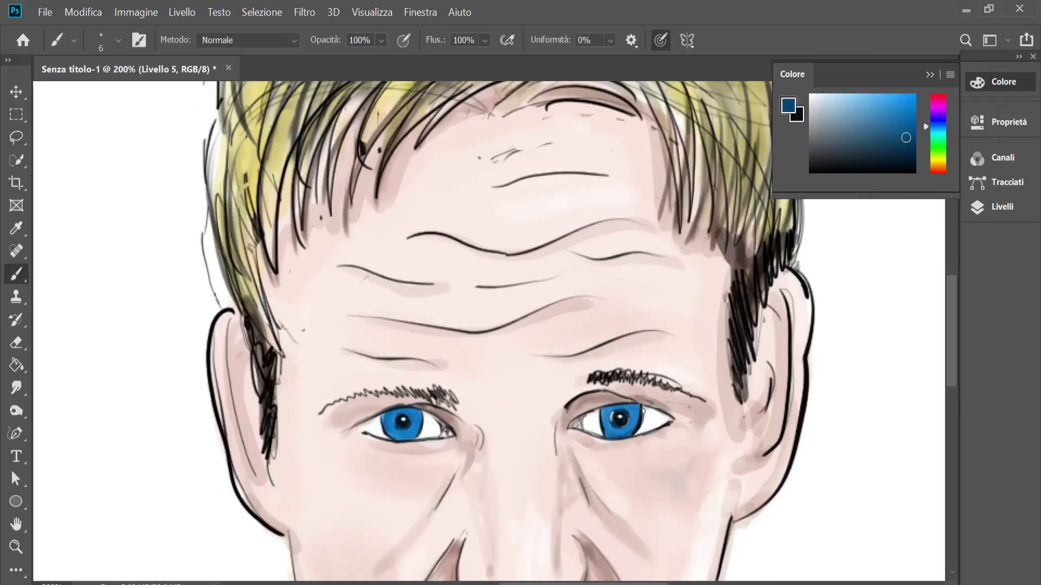
key(o)
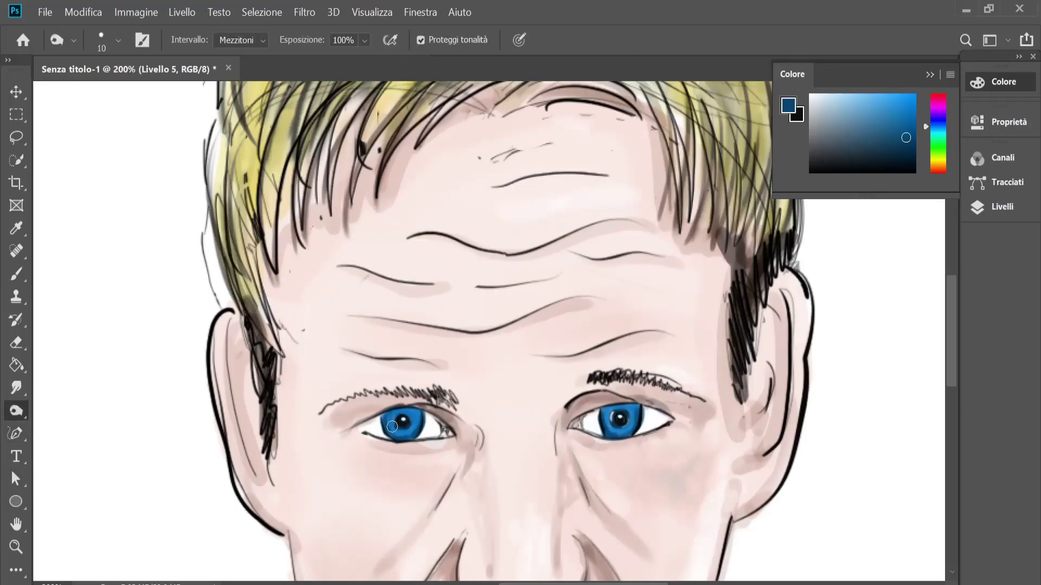
key(r)
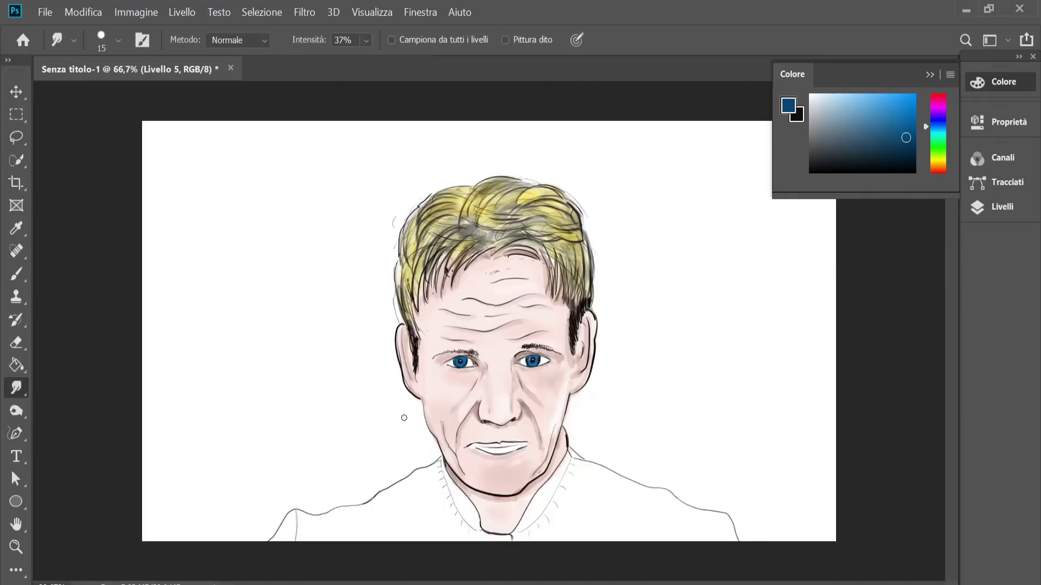
key(o)
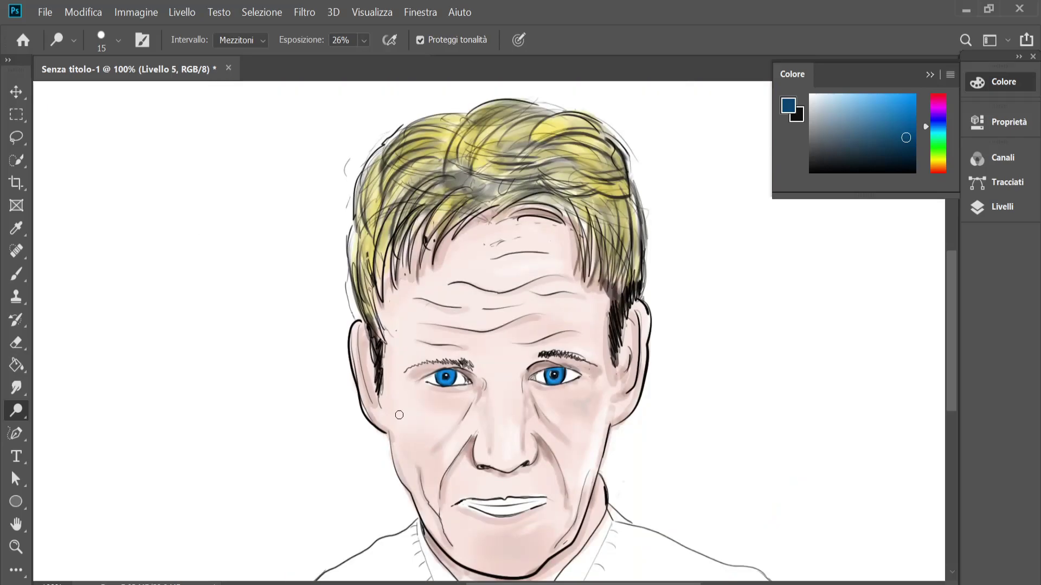
key(ctrl+minus)
Step: Pick a pink in the Color panel and eyedropper the light skin tone
click(1002, 206)
click(939, 103)
click(844, 99)
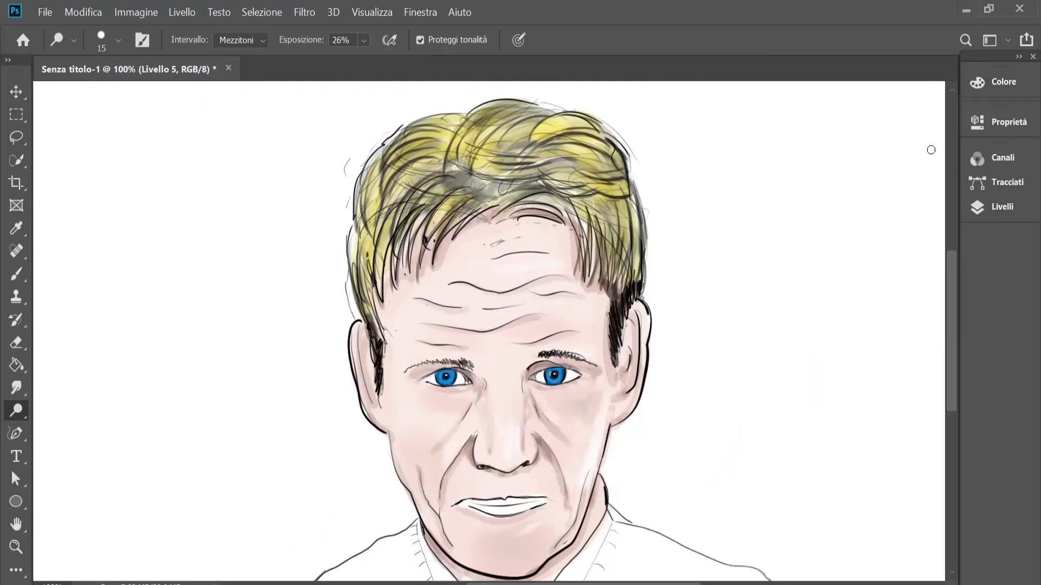
key(i)
click(564, 333)
key(b)
click(1002, 82)
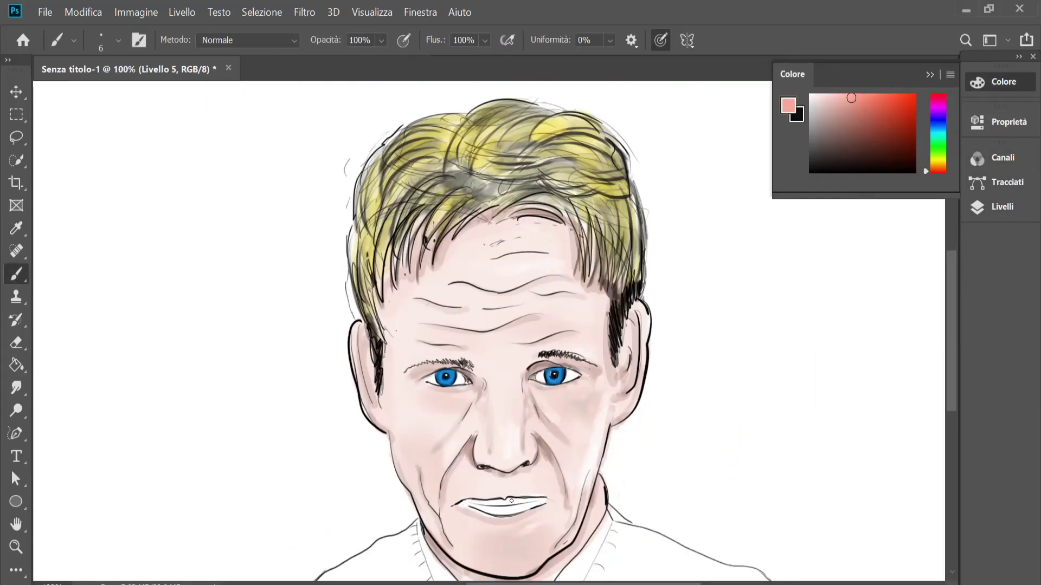
Step: Paint pink over the upper lip
key(ctrl+plus)
key(ctrl+plus)
mouse_move(442, 325)
mouse_down()
mouse_move(539, 331)
mouse_move(650, 319)
mouse_up()
key(ctrl+minus)
key(ctrl+minus)
key(ctrl+minus)
key(bracketleft)
key(bracketleft)
key(bracketleft)
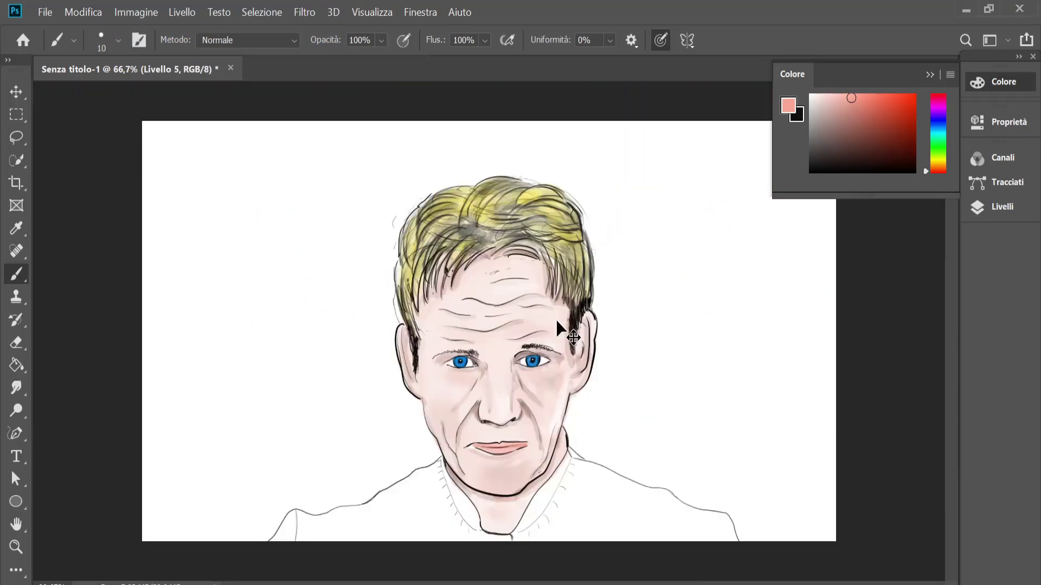
key(ctrl+plus)
Step: Draw brown edge strokes along the mouth line with a smaller brush
alt+click(563, 393)
key(ctrl+plus)
key(bracketleft)
key(bracketleft)
mouse_move(601, 356)
mouse_down()
mouse_move(540, 367)
mouse_move(582, 350)
mouse_up()
key(F7)
key(alt+bracketright)
Step: Replace the undone white lip highlights with a dusty pink stroke on Livello 5
alt+click(542, 379)
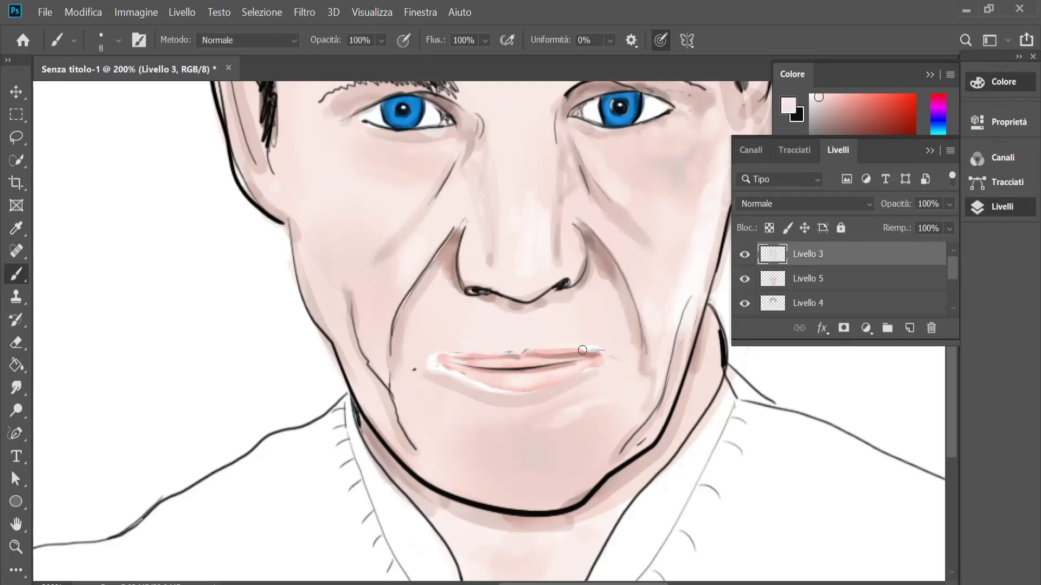
key(ctrl+z)
key(ctrl+z)
alt+click(523, 371)
key(bracketleft)
key(bracketleft)
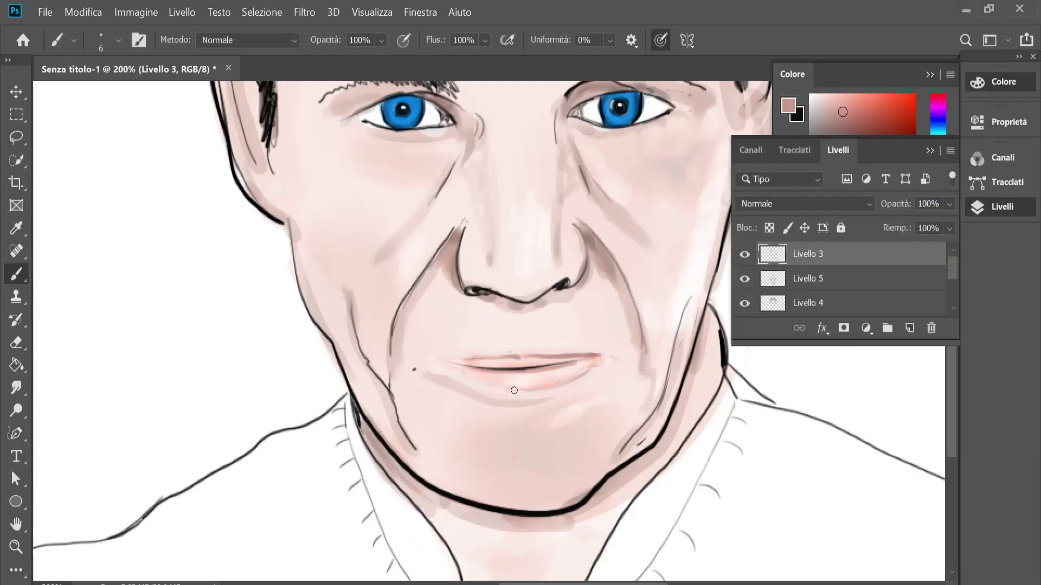
click(769, 279)
drag(601, 356, 452, 359)
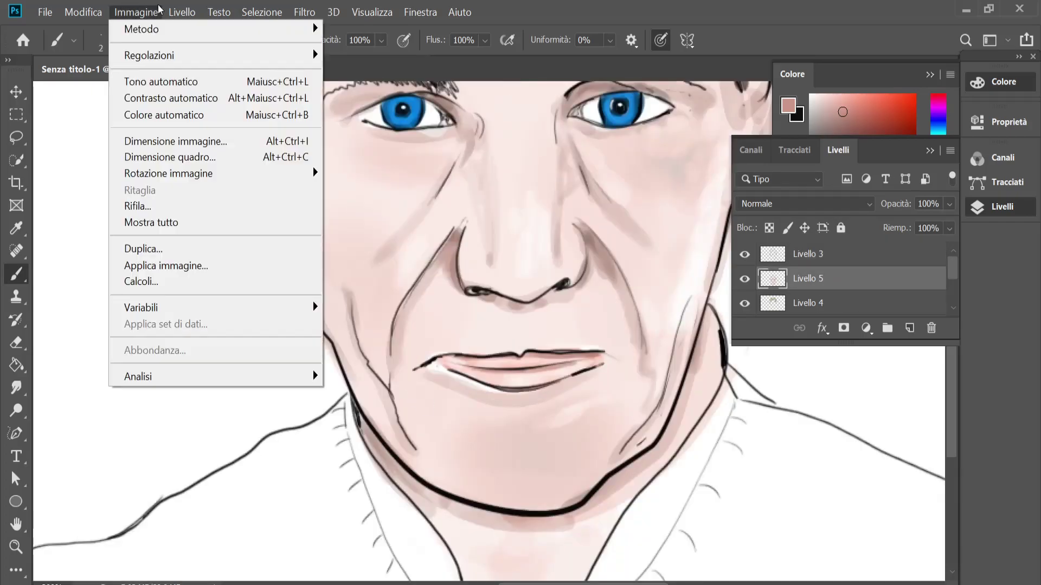
key(alt+bracketleft)
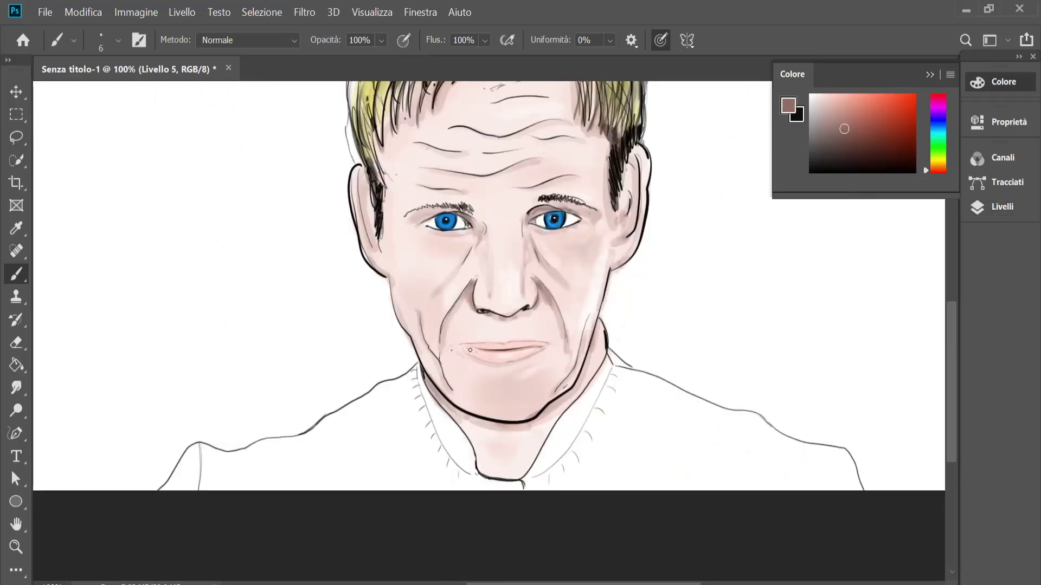
Step: Zoom in on the lower face and return to Livello 5 after selecting Livello 3
click(1002, 207)
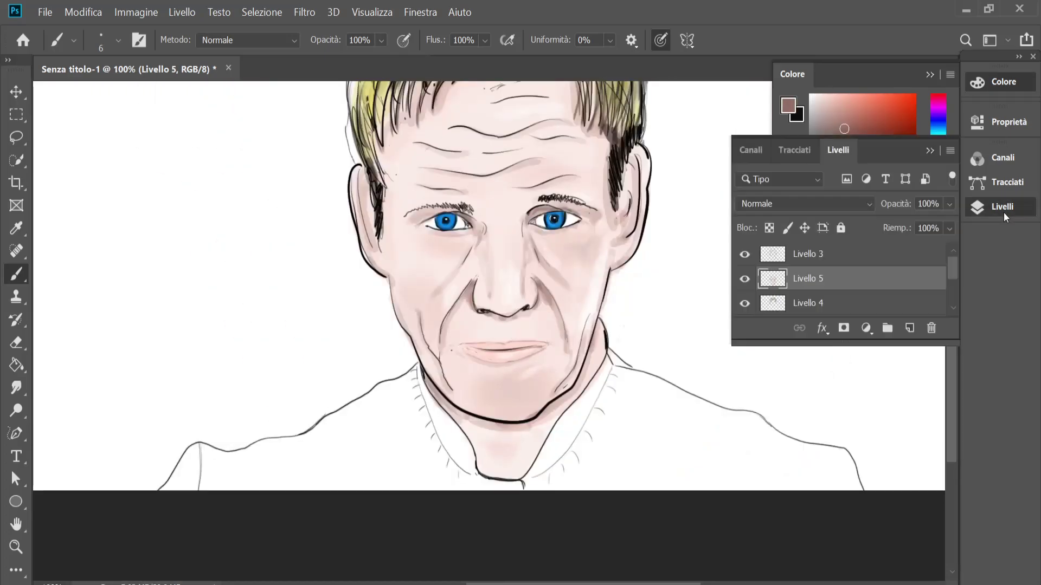
click(808, 254)
key(ctrl+plus)
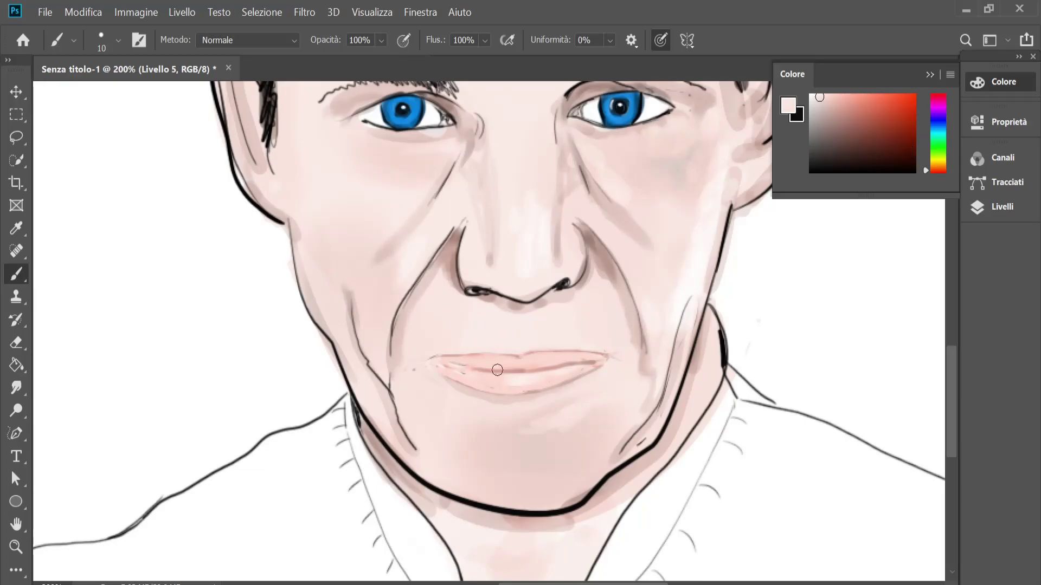
key(alt+bracketright)
key(alt+bracketleft)
Step: Enlarge the brush, hide the Layers panel, and zoom in on the mouth with the Pen tool
key(bracketright)
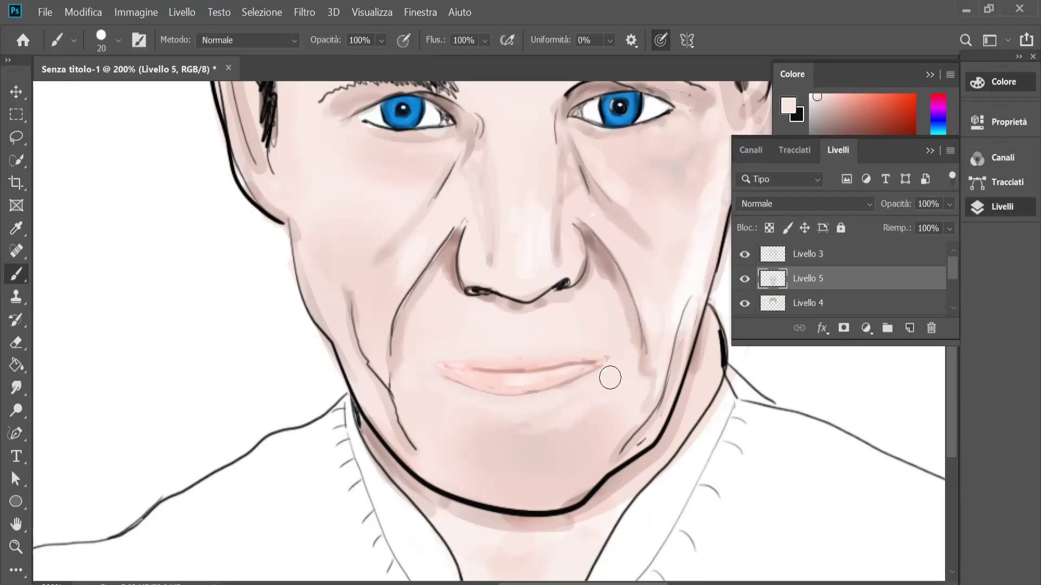
key(F7)
key(p)
key(ctrl+minus)
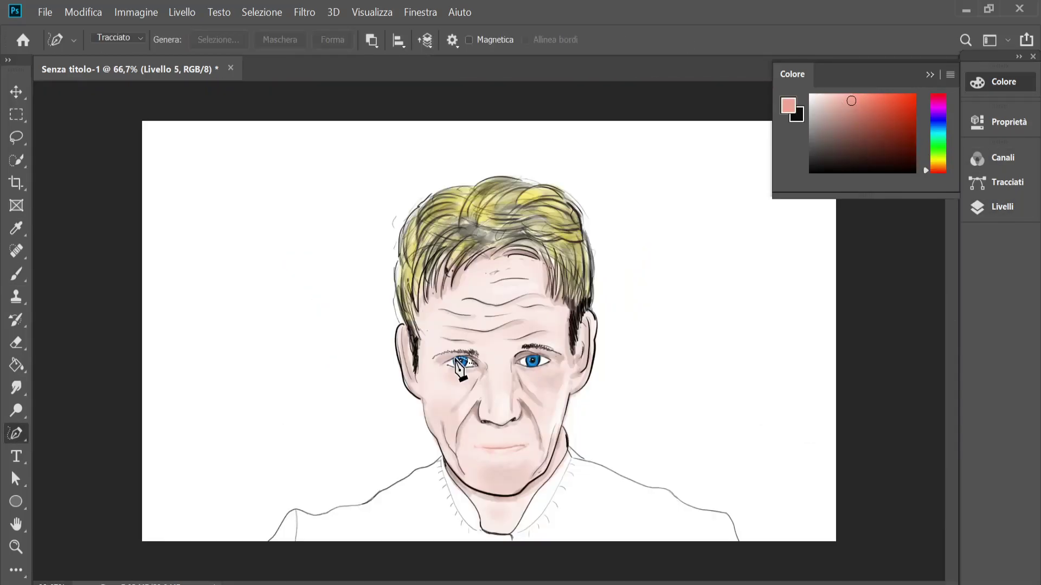
key(ctrl+plus)
Step: Trace an anchor path around the lower and upper lips, then deselect it in Paths
click(468, 503)
click(505, 502)
click(552, 497)
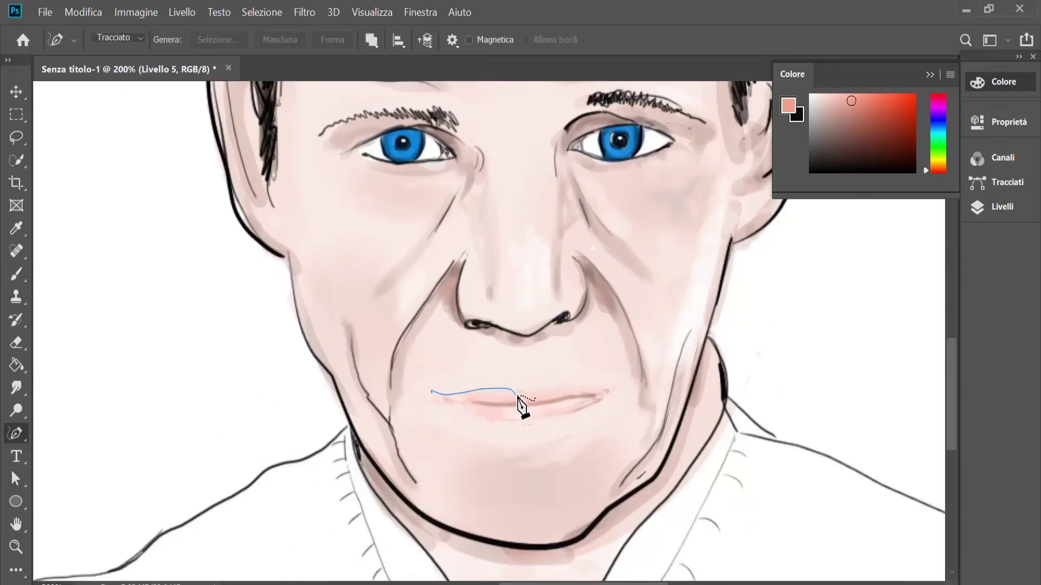
click(516, 406)
click(455, 399)
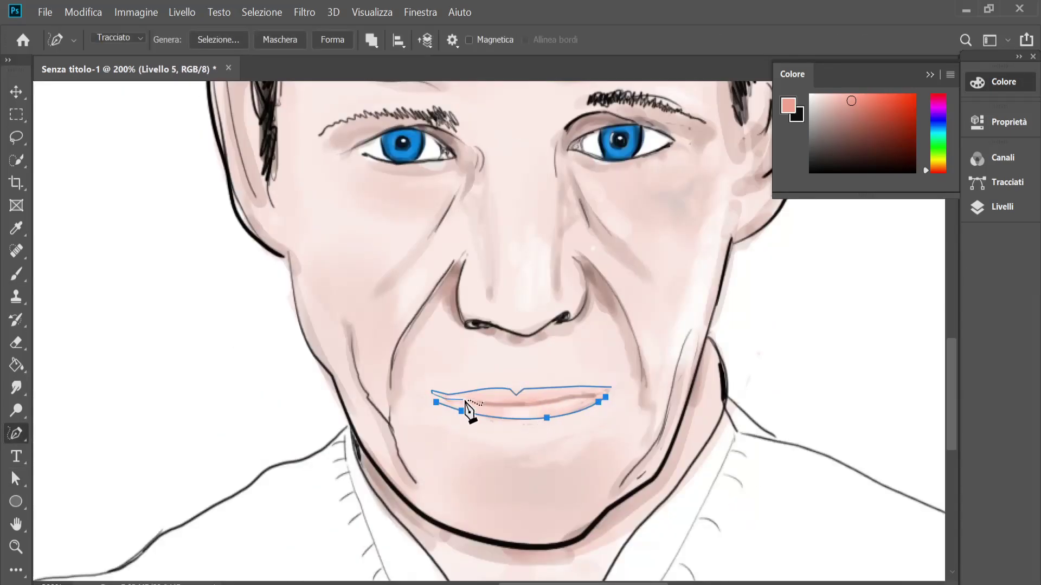
click(601, 397)
key(a)
click(1007, 182)
key(b)
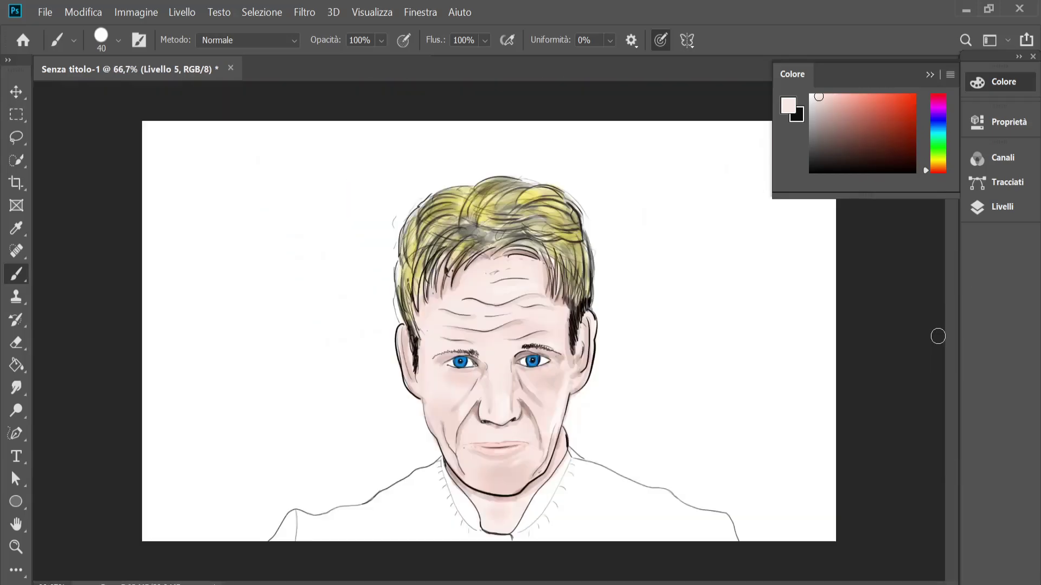
Step: Darken the line between the lips with a small black brush
click(811, 171)
right_click(225, 365)
click(225, 365)
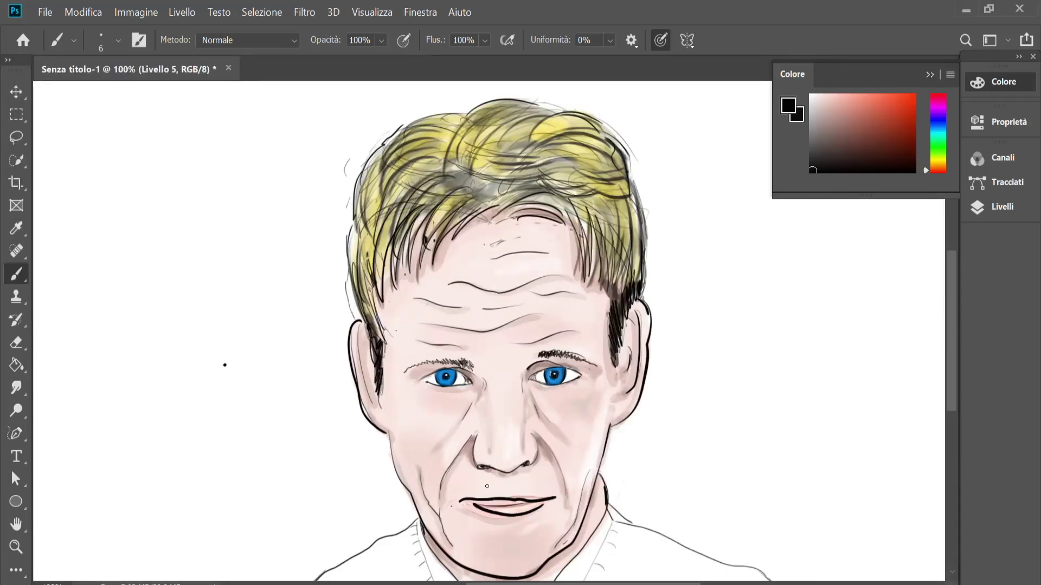
drag(458, 499, 539, 497)
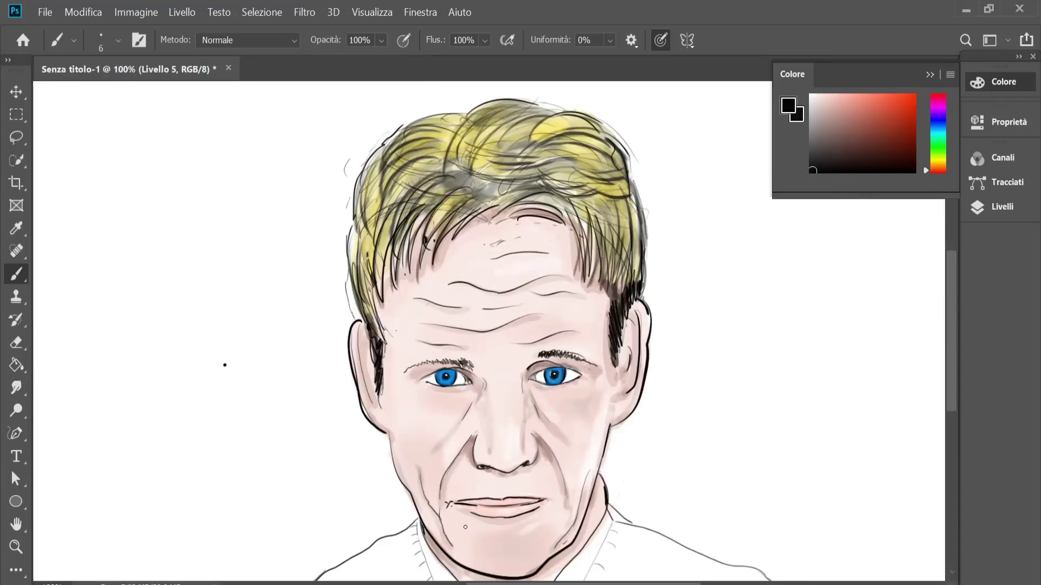
Step: Select Livello 3, then switch to the Burn tool on Livello 5
click(1002, 207)
click(807, 253)
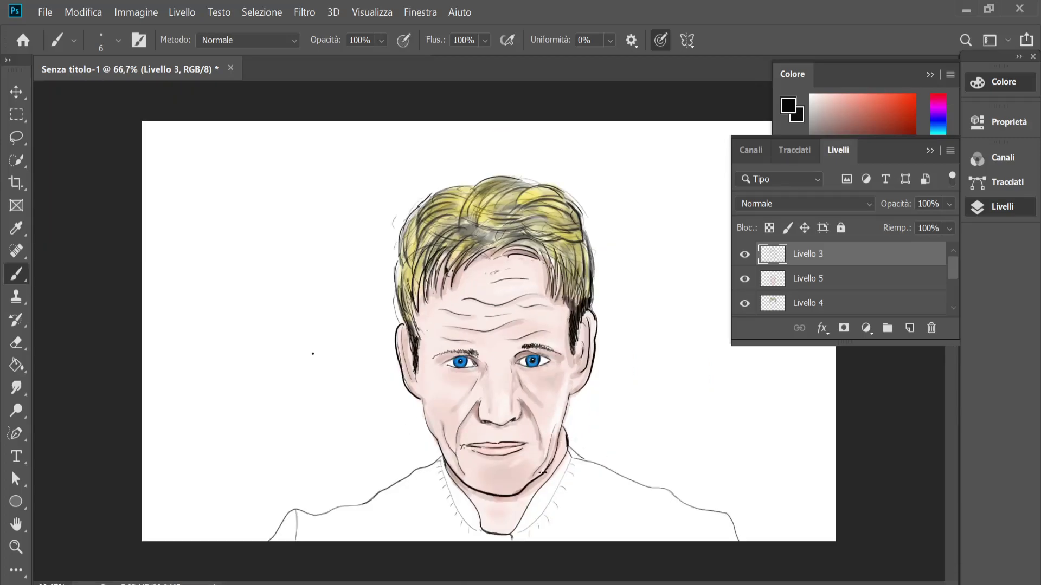
key(ctrl+plus)
key(ctrl+minus)
key(ctrl+plus)
key(shift+o)
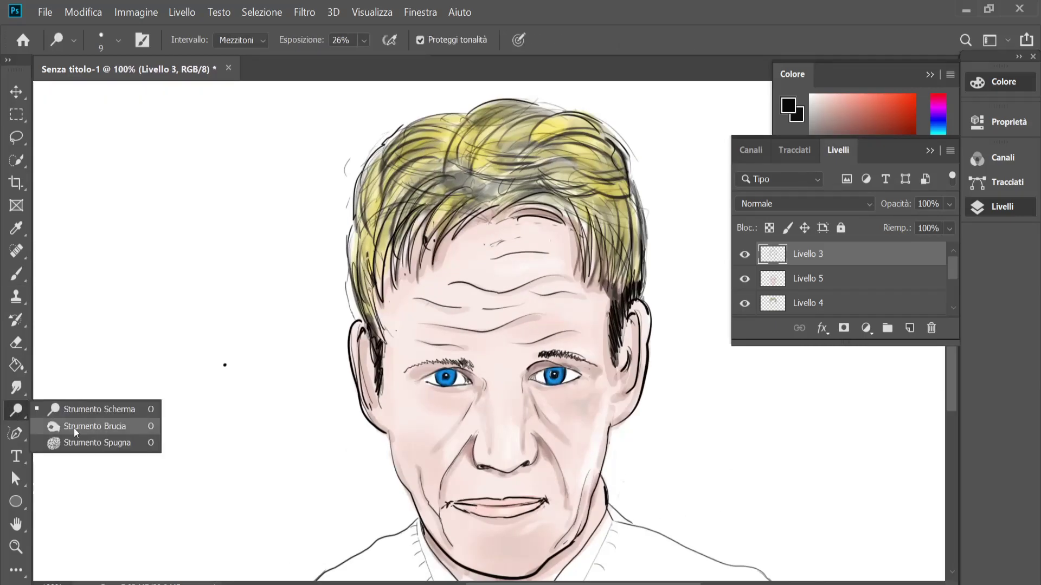
key(alt+bracketleft)
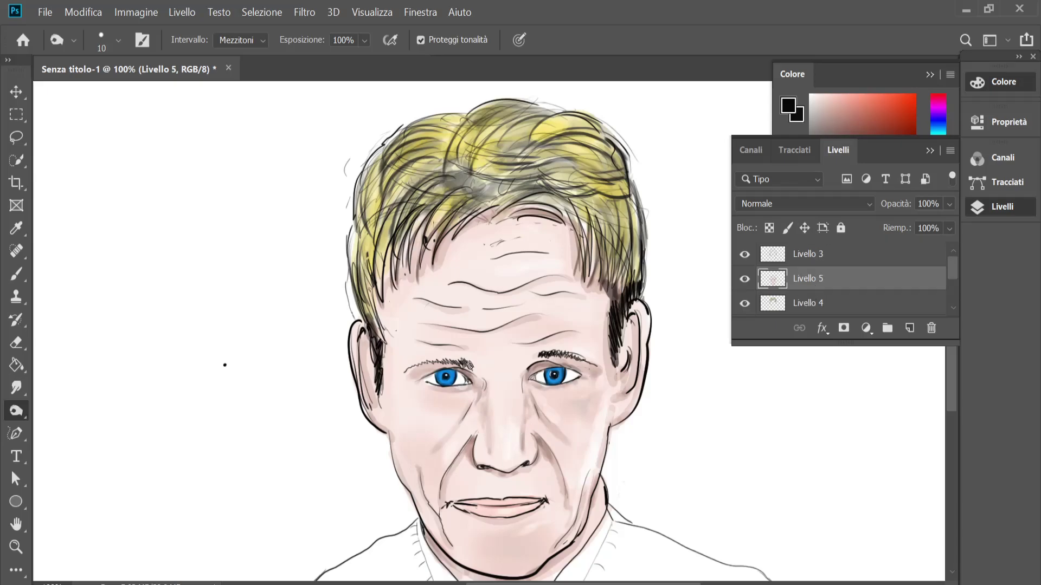
scroll(469, 367, down, 2)
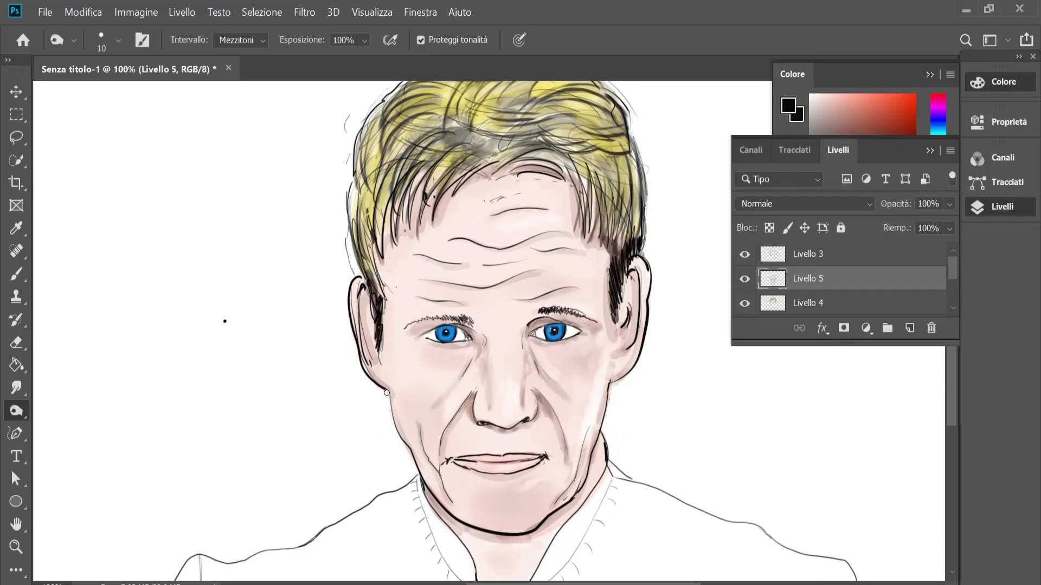
Step: Brush a short dark stroke on the jacket's right shoulder
key(ctrl+minus)
key(ctrl+minus)
key(ctrl+plus)
key(b)
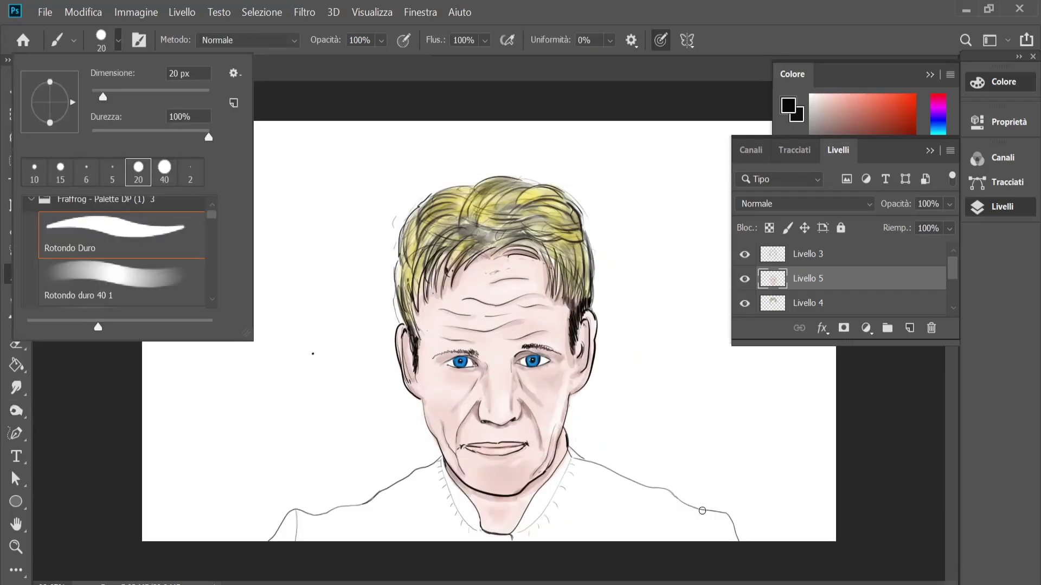
drag(726, 514, 716, 539)
key(alt+bracketright)
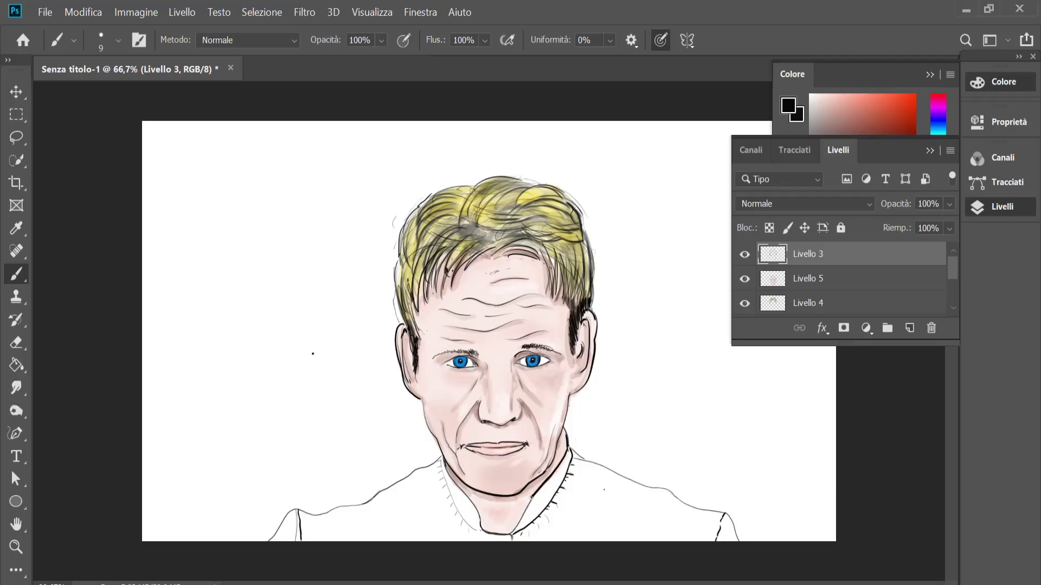
Step: Undo the collar line and set a near-white brush at size 70
key(F7)
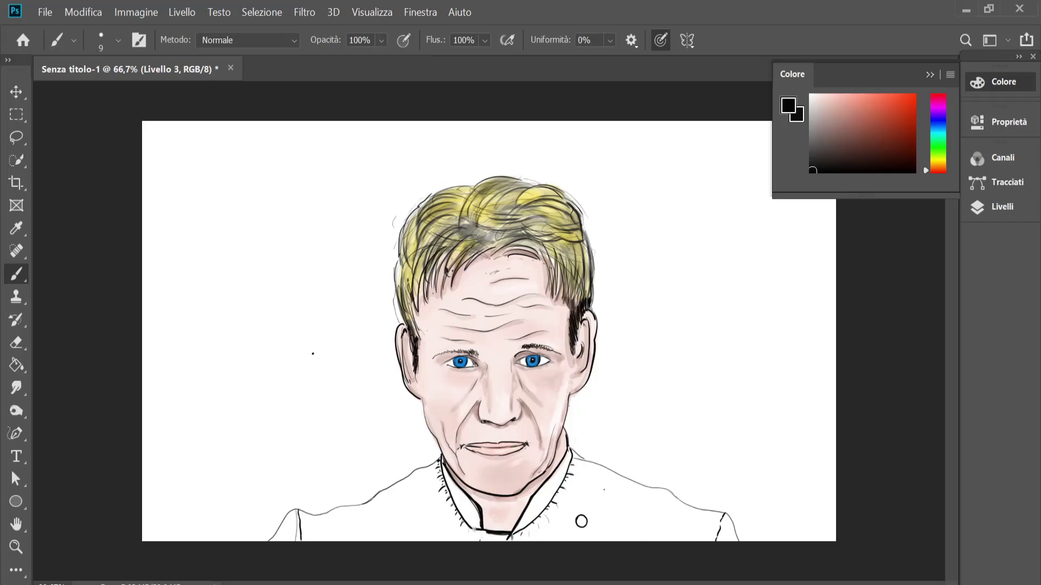
key(ctrl+z)
key(ctrl+z)
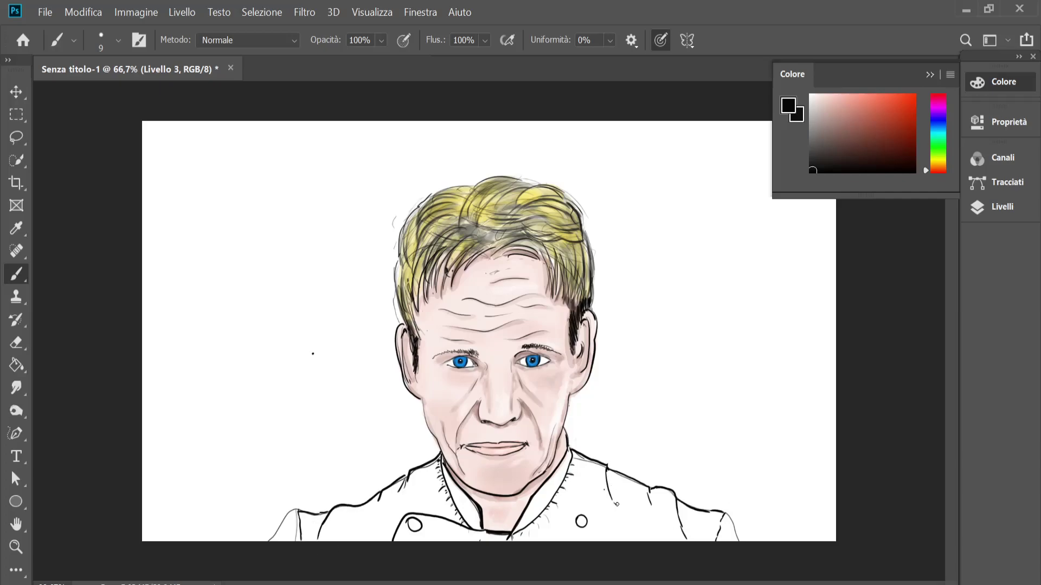
alt+click(576, 494)
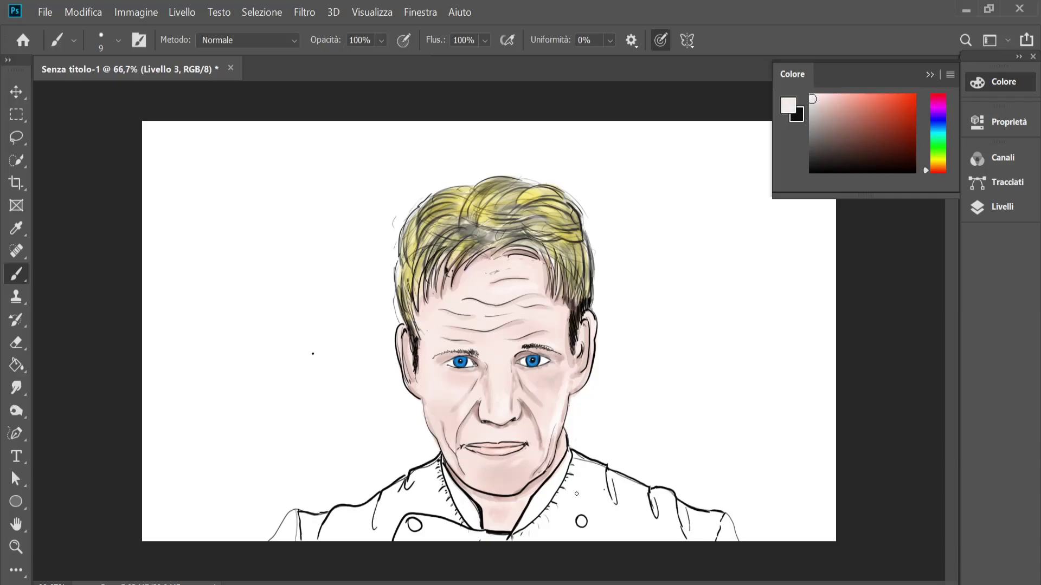
click(118, 40)
key(Return)
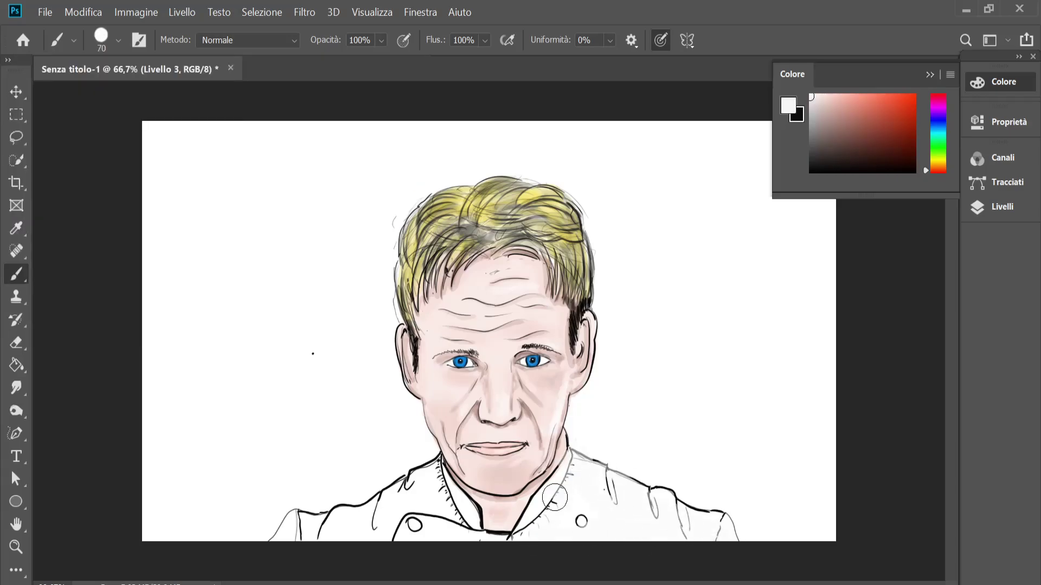
Step: Make Livello 5 active, use a smaller Dodge brush, and pick light grey
key(F7)
key(alt+bracketleft)
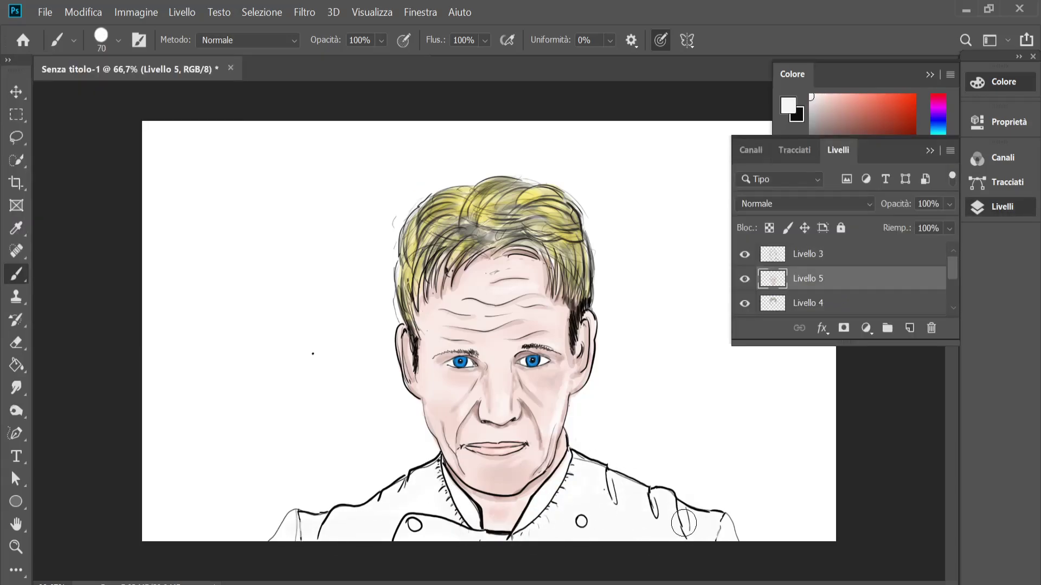
key(o)
right_click(616, 507)
key(Escape)
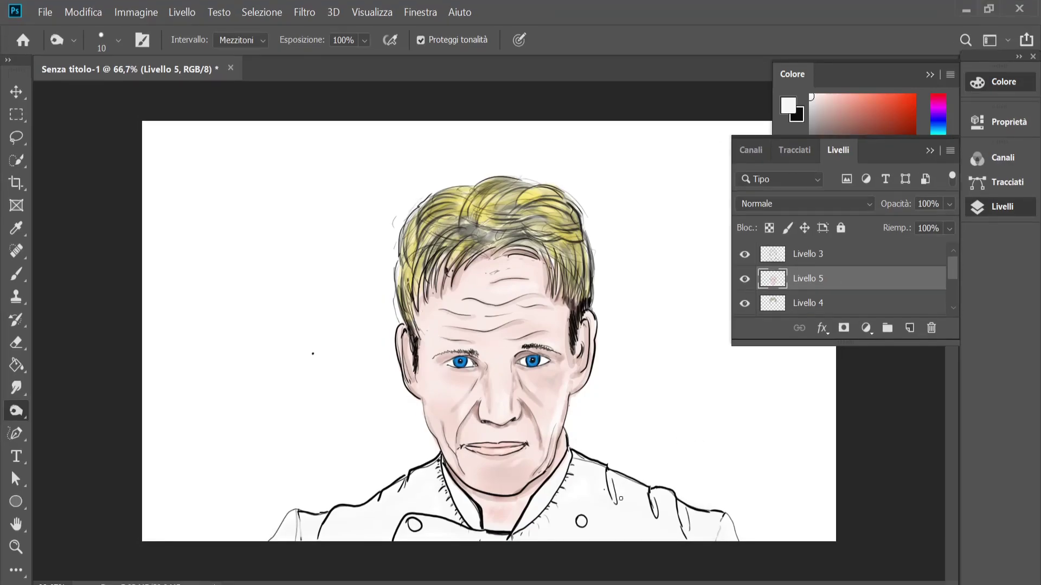
key(bracketleft)
key(bracketleft)
key(bracketleft)
click(810, 118)
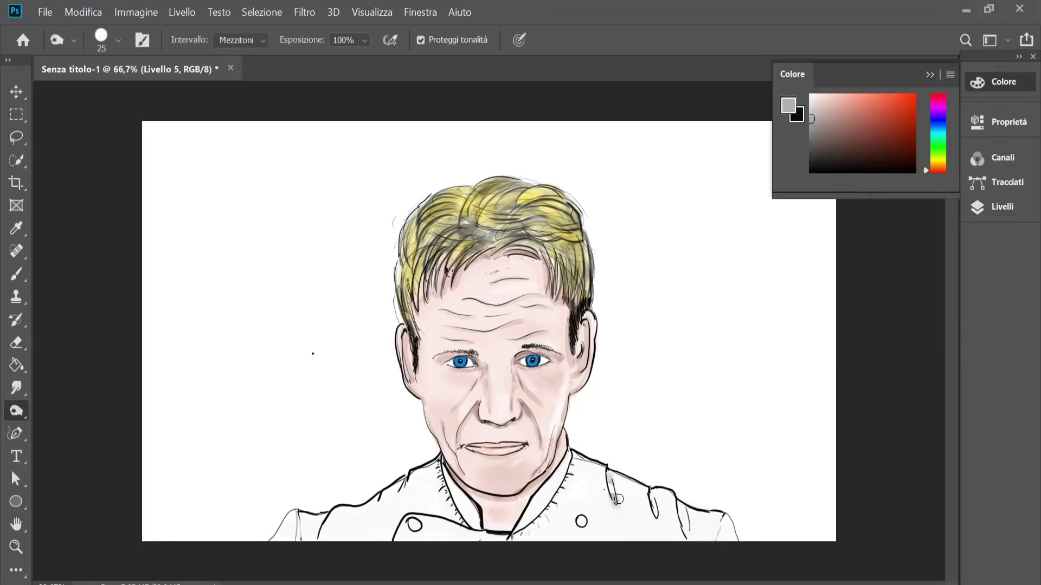
Step: Shade the jacket's right side light grey
key(F7)
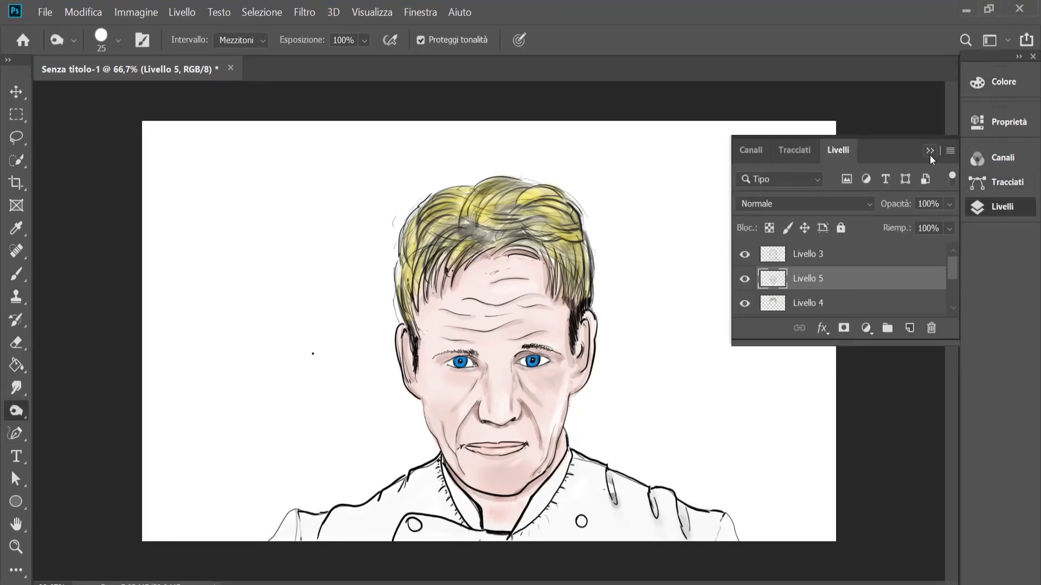
key(b)
mouse_move(650, 491)
mouse_down()
mouse_move(662, 539)
mouse_move(724, 537)
mouse_up()
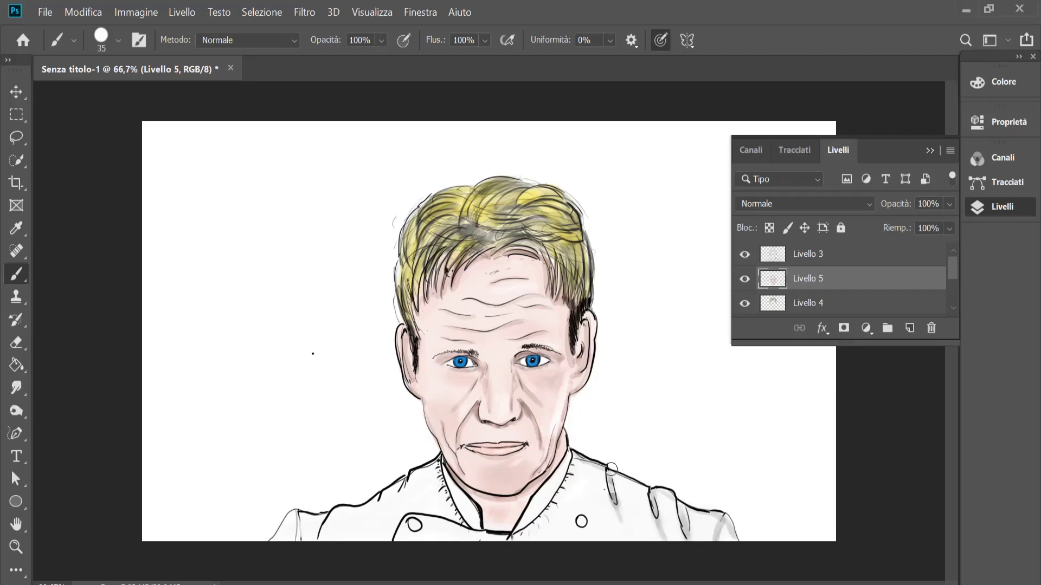
key(r)
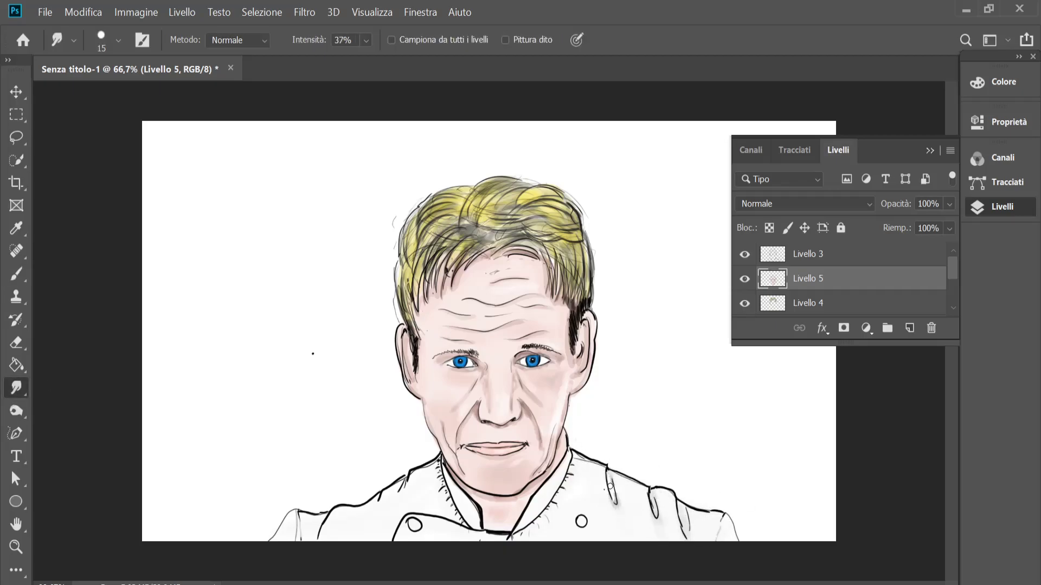
key(b)
key(bracketleft)
key(bracketleft)
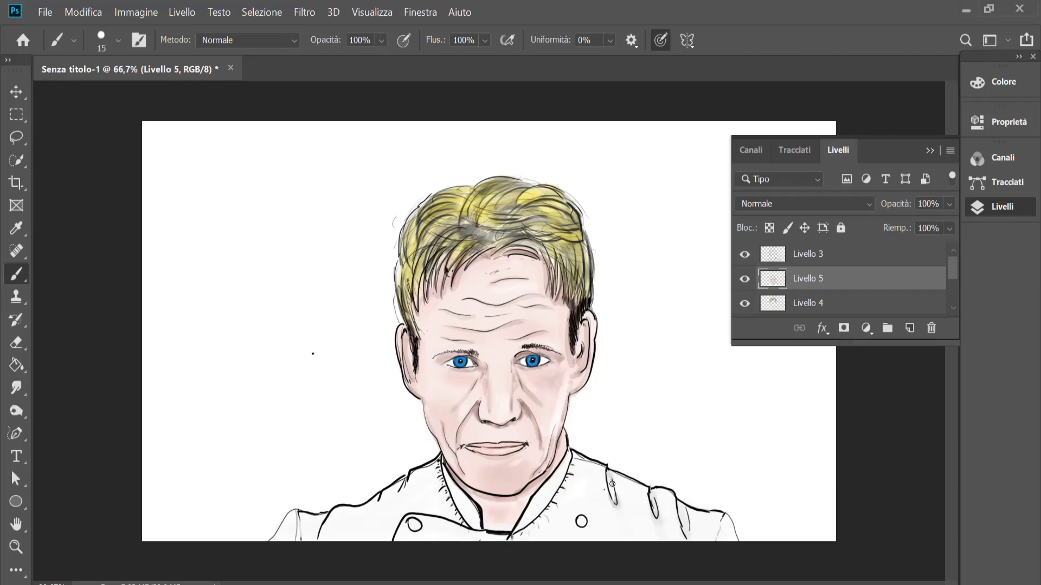
Step: Darken the right shoulder line and hatch shading along the jacket collar
drag(586, 460, 725, 511)
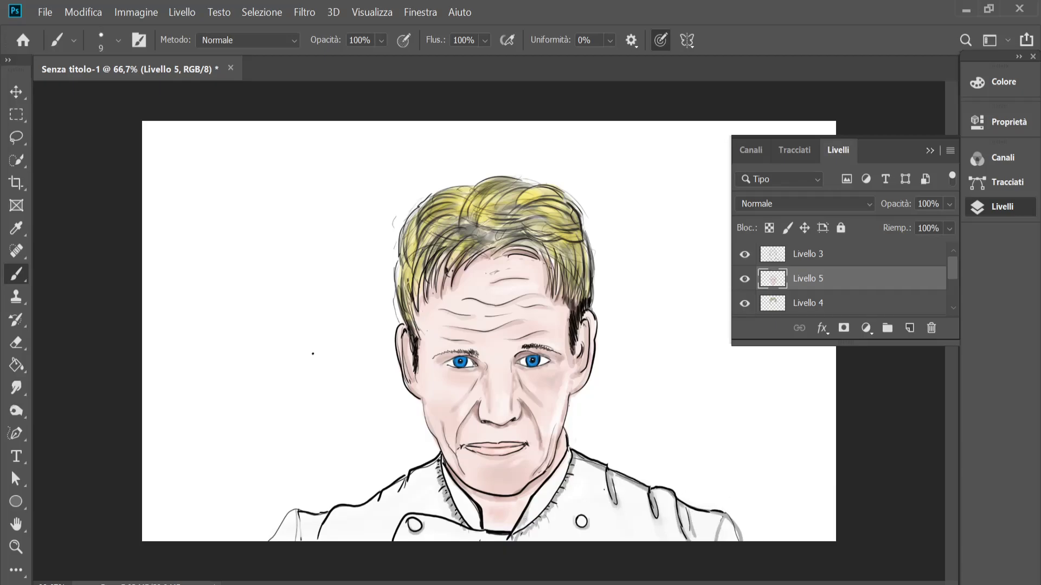
drag(562, 468, 527, 521)
mouse_move(471, 483)
mouse_down()
mouse_move(452, 524)
mouse_move(467, 529)
mouse_up()
mouse_move(461, 510)
mouse_down()
mouse_move(390, 540)
mouse_move(293, 549)
mouse_up()
Step: Hand-letter IL GRANDE with a thinner brush, redrawing the G, and begin CHEF
key(bracketleft)
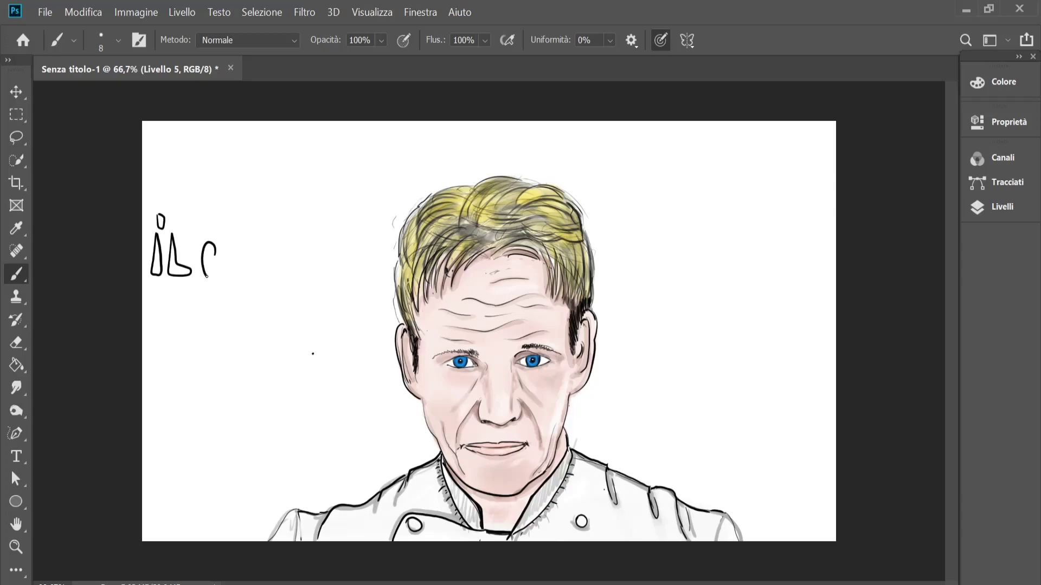
key(ctrl+z)
mouse_move(215, 249)
mouse_down()
mouse_move(210, 229)
mouse_move(213, 279)
mouse_up()
key(ctrl+z)
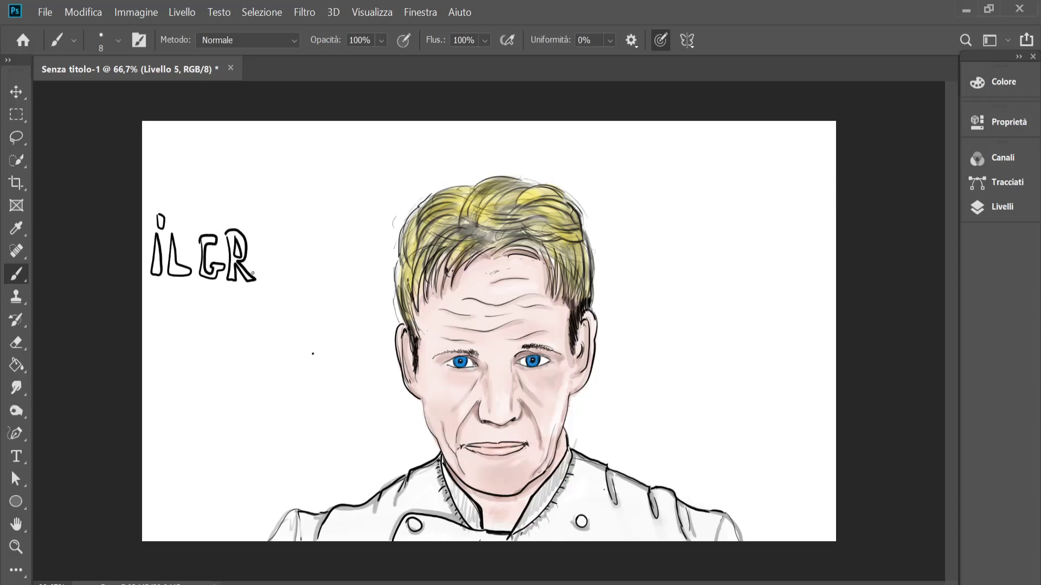
drag(286, 244, 317, 282)
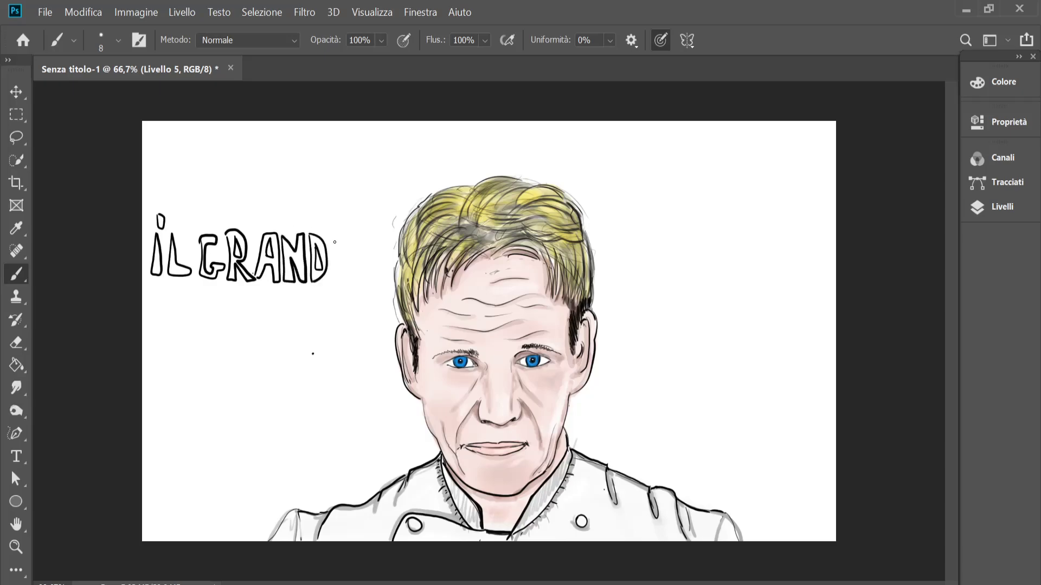
drag(189, 335, 186, 361)
key(ctrl+z)
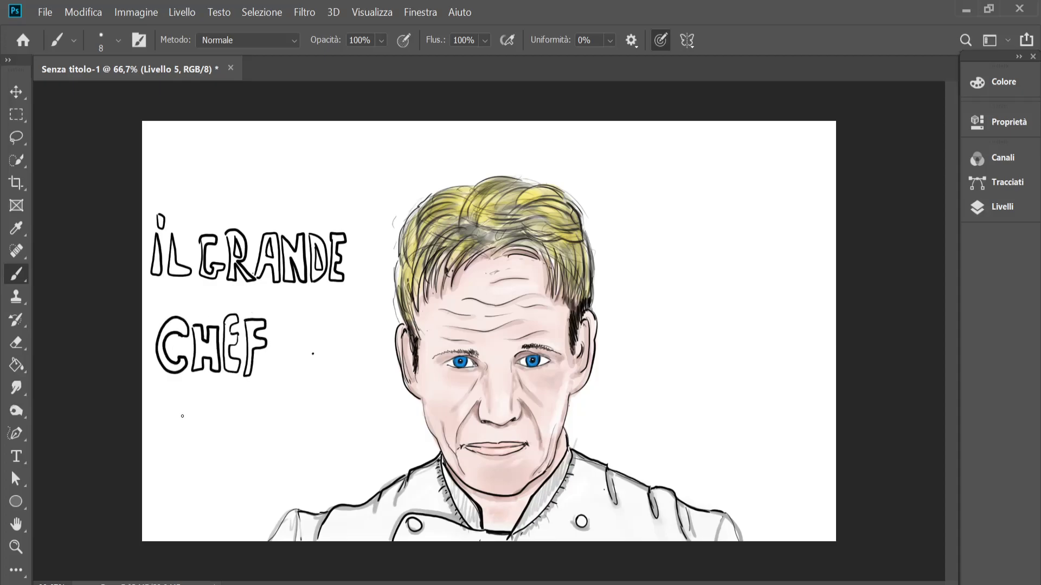
Step: Outline the letters of GORDON below CHEF, restoring the F stroke
mouse_move(186, 398)
mouse_down()
mouse_move(184, 458)
mouse_move(195, 450)
mouse_move(163, 466)
mouse_move(194, 427)
mouse_up()
key(ctrl+z)
key(ctrl+z)
key(ctrl+z)
key(ctrl+shift+z)
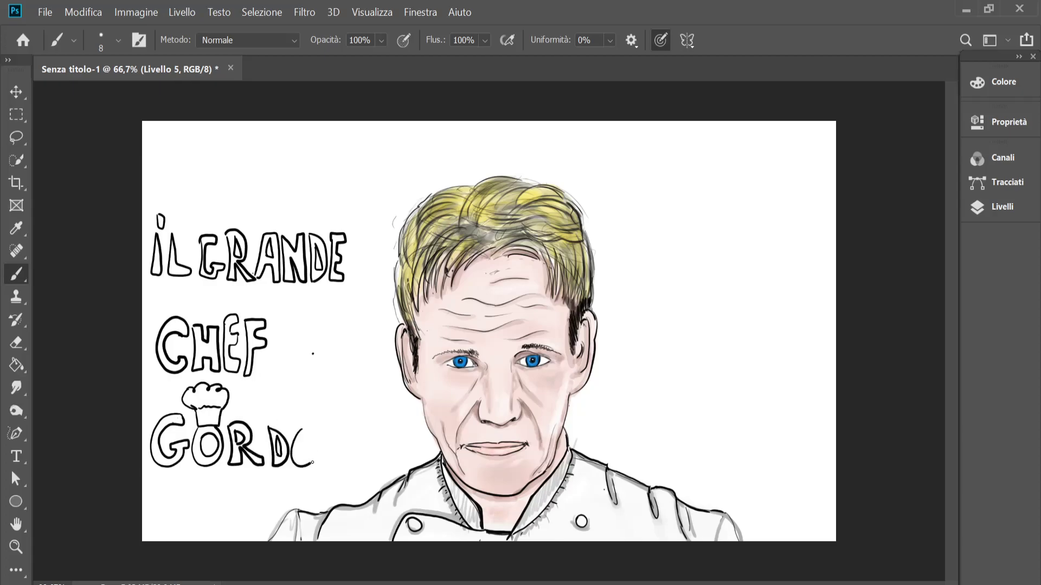
drag(312, 462, 310, 431)
drag(328, 430, 336, 468)
mouse_move(658, 414)
mouse_down()
mouse_move(657, 368)
mouse_move(732, 347)
mouse_move(751, 325)
mouse_up()
Step: Letter RAMSAY diagonally at right and draw the knife's two blade edges
drag(746, 257, 751, 317)
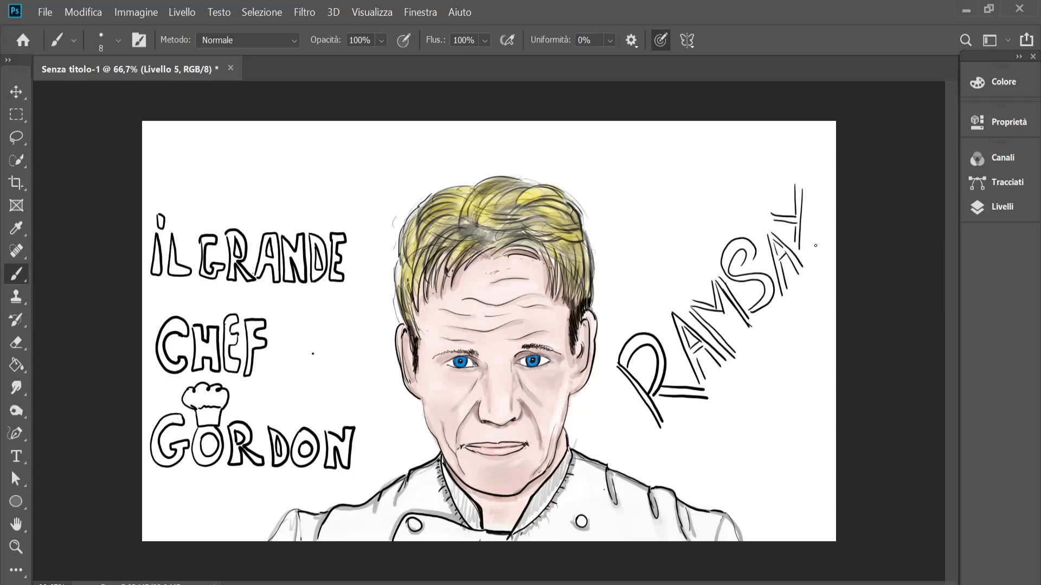
key(ctrl+z)
key(ctrl+z)
drag(809, 190, 808, 227)
drag(771, 343, 670, 484)
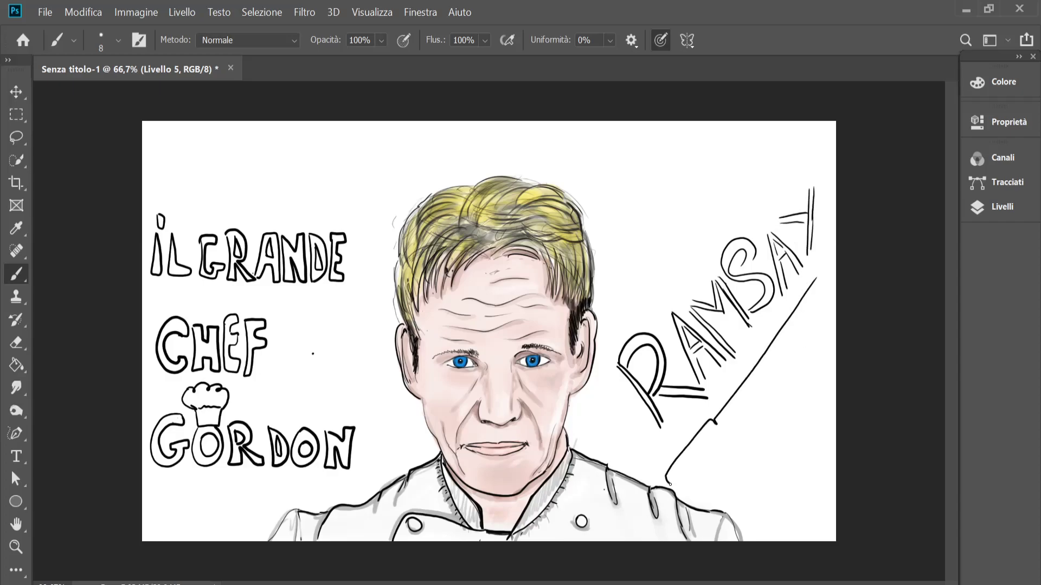
drag(816, 279, 750, 443)
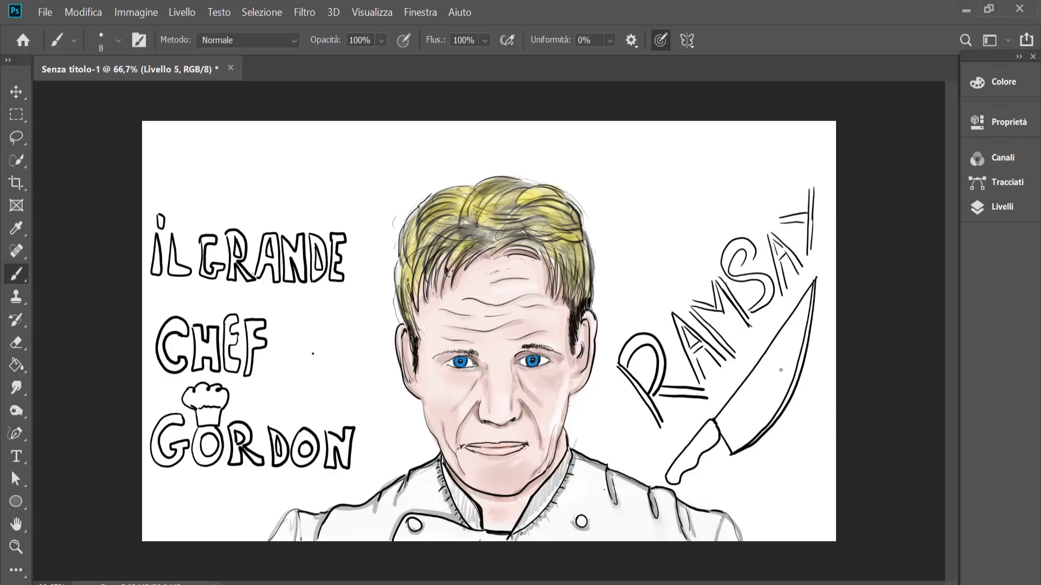
Step: Fill IL and GRANDE purple using the 40 px hard round brush
click(117, 40)
click(140, 270)
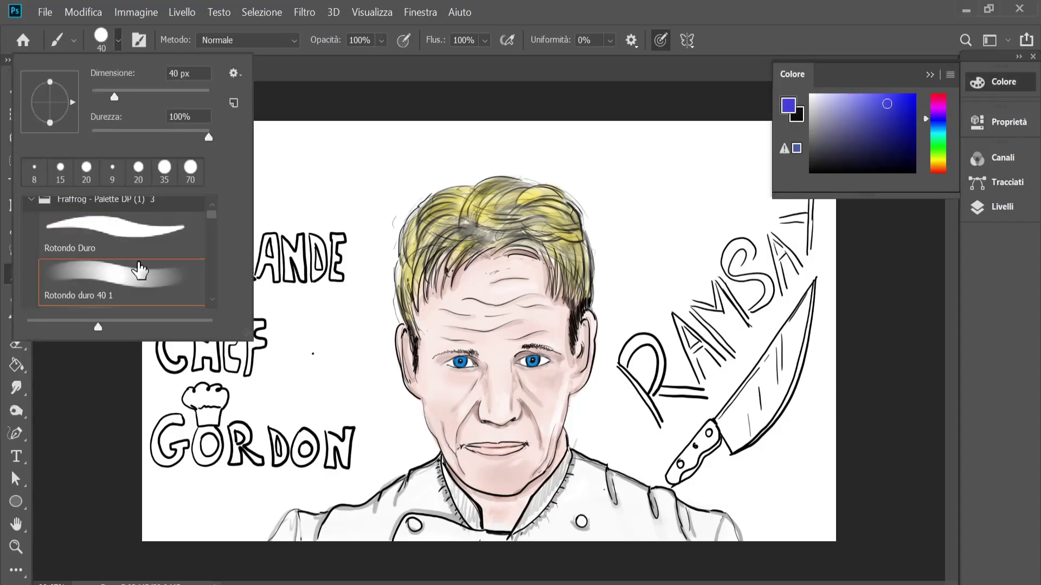
key(Return)
mouse_move(157, 244)
mouse_down()
mouse_move(163, 271)
mouse_move(176, 274)
mouse_up()
key(bracketleft)
key(bracketleft)
mouse_move(206, 239)
mouse_down()
mouse_move(215, 277)
mouse_move(243, 282)
mouse_up()
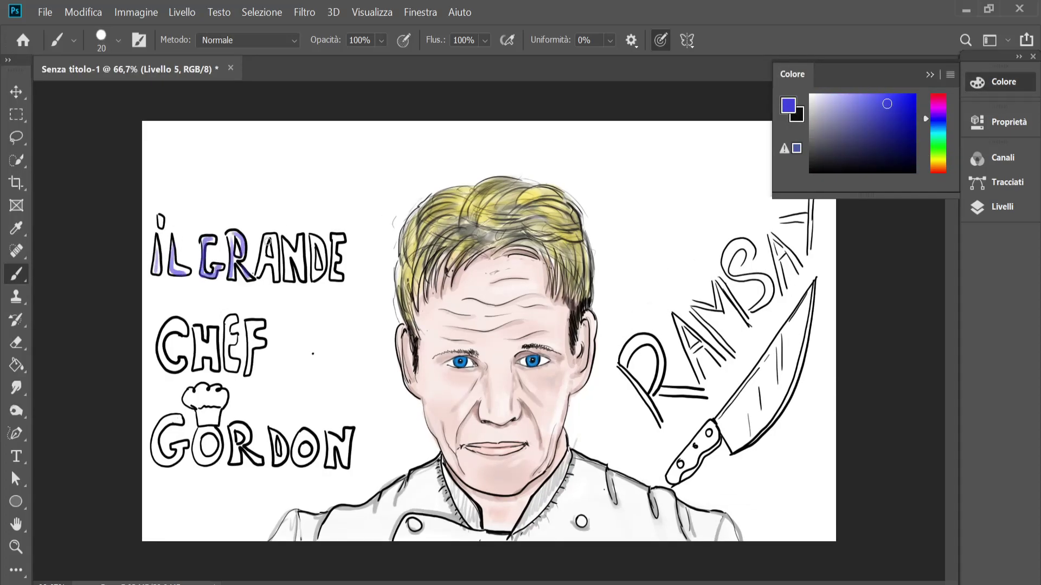
drag(269, 240, 271, 278)
Step: Fill CHEF, GORDON and RAMSAY with purple
mouse_move(287, 240)
mouse_down()
mouse_move(318, 280)
mouse_move(339, 277)
mouse_up()
key(bracketright)
mouse_move(179, 325)
mouse_down()
mouse_move(163, 368)
mouse_move(211, 356)
mouse_move(232, 323)
mouse_move(261, 340)
mouse_up()
mouse_move(166, 429)
mouse_down()
mouse_move(214, 450)
mouse_move(316, 447)
mouse_move(353, 466)
mouse_up()
drag(624, 347, 667, 444)
drag(675, 380, 769, 244)
drag(775, 293, 809, 239)
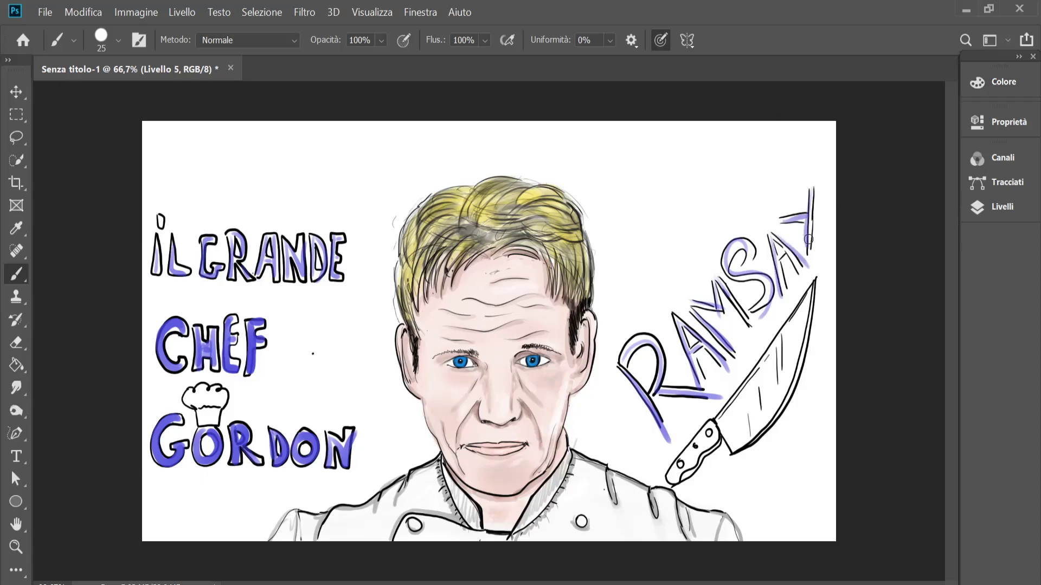
Step: Shade the left side of the chef's hat with black
click(998, 81)
click(816, 166)
drag(187, 404, 212, 389)
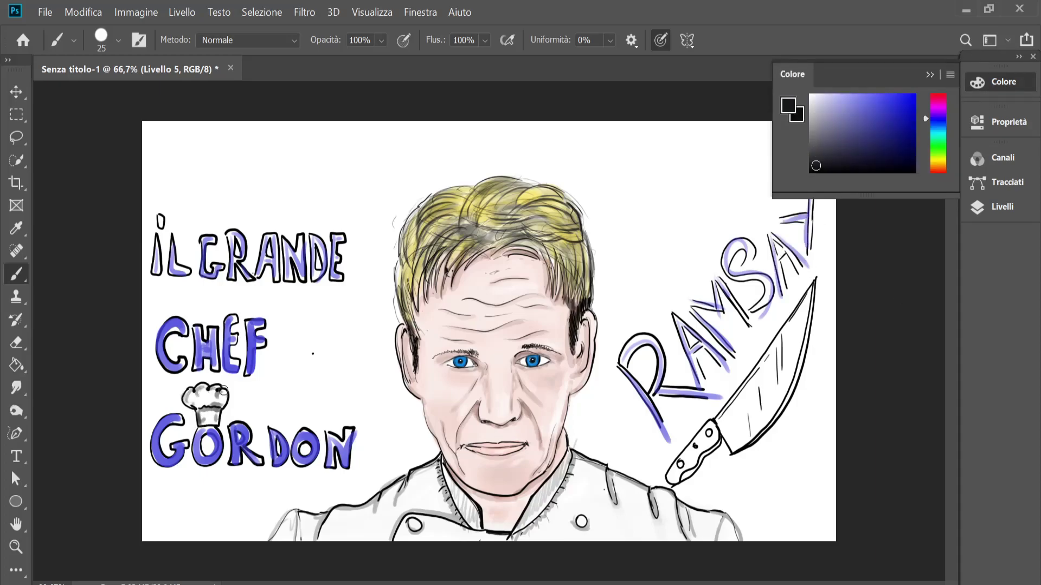
Step: Fill the knife blade pale cyan
click(943, 134)
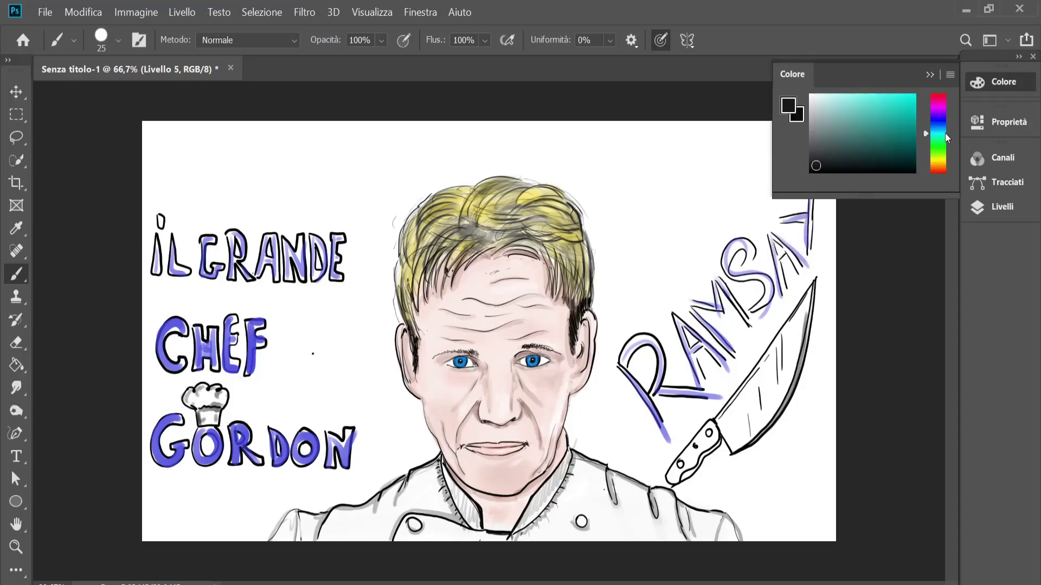
click(825, 99)
drag(737, 412, 802, 304)
Step: Paint the knife handle brown with two dark rivets
click(938, 169)
click(911, 140)
mouse_move(672, 477)
mouse_down()
mouse_move(694, 455)
mouse_move(677, 469)
mouse_up()
key(x)
click(694, 446)
click(709, 434)
key(x)
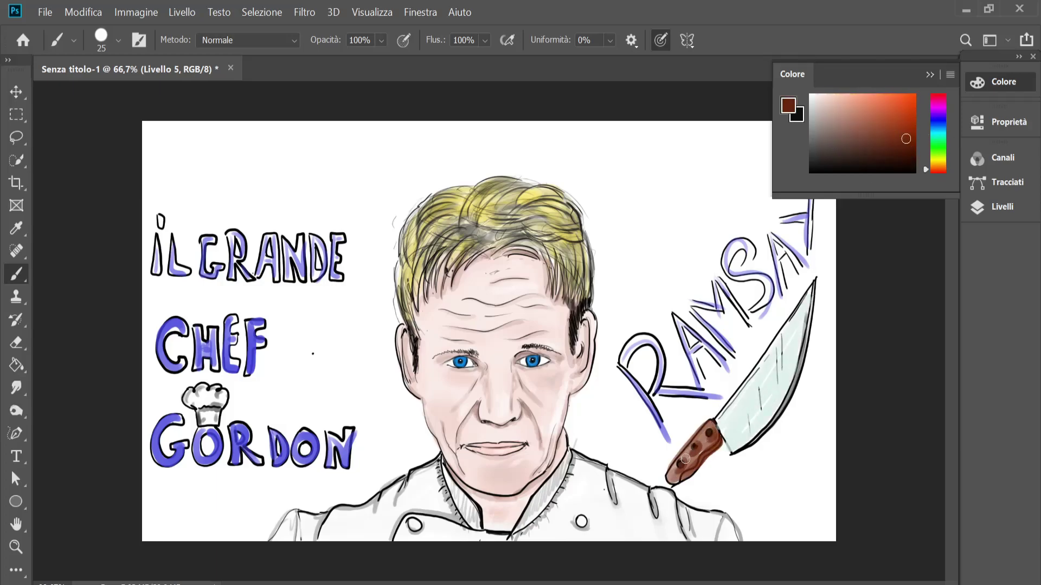
click(930, 76)
Step: Write an underlined signature under By Chef at top right with a smaller black brush
key(bracketleft)
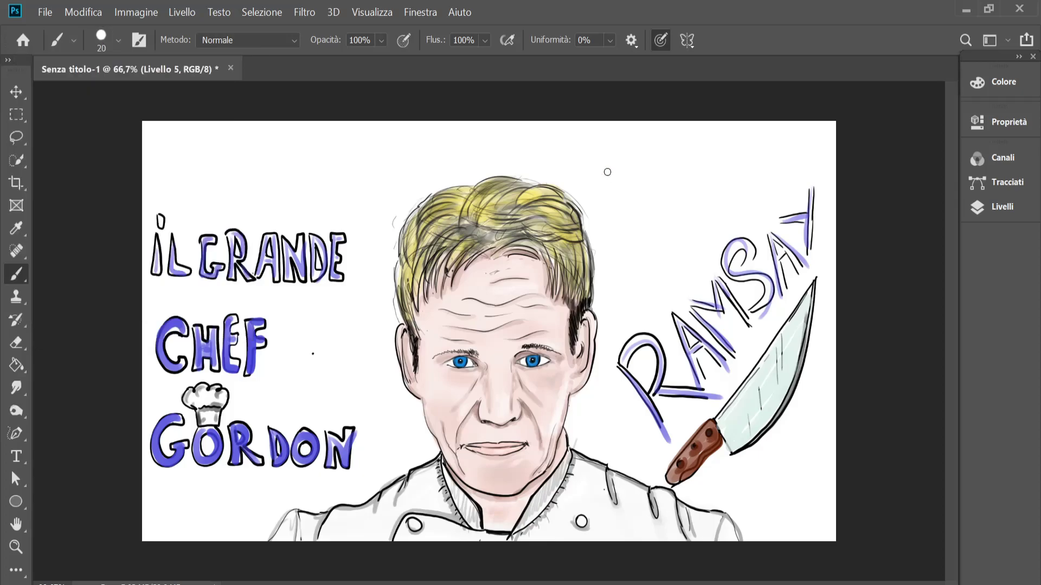
click(1003, 81)
drag(681, 162, 696, 175)
drag(655, 212, 702, 202)
drag(629, 234, 730, 205)
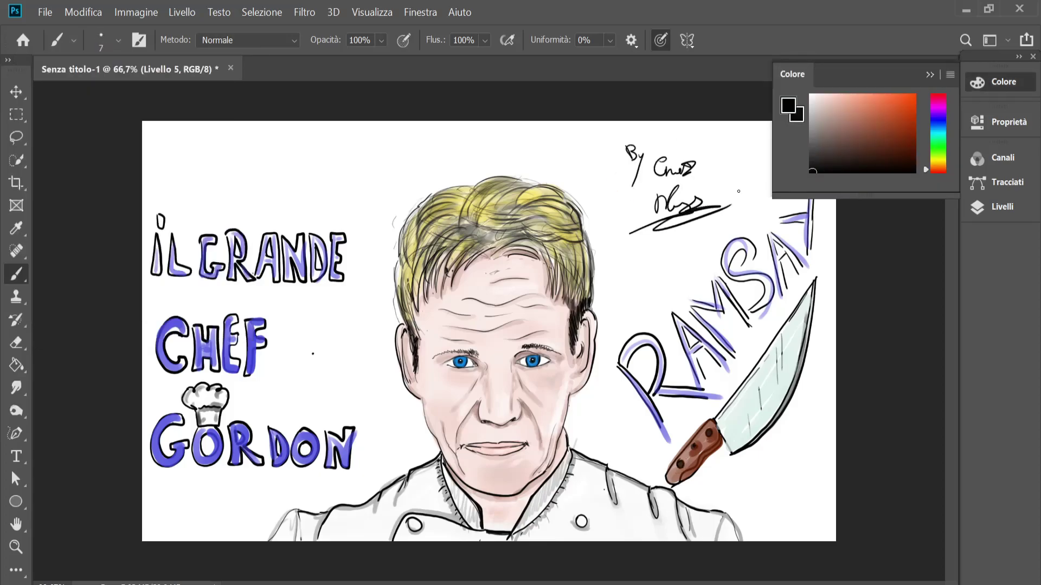
click(1003, 81)
Step: Pick light green, enlarge the brush, and highlight GRANDE
click(1003, 81)
click(938, 135)
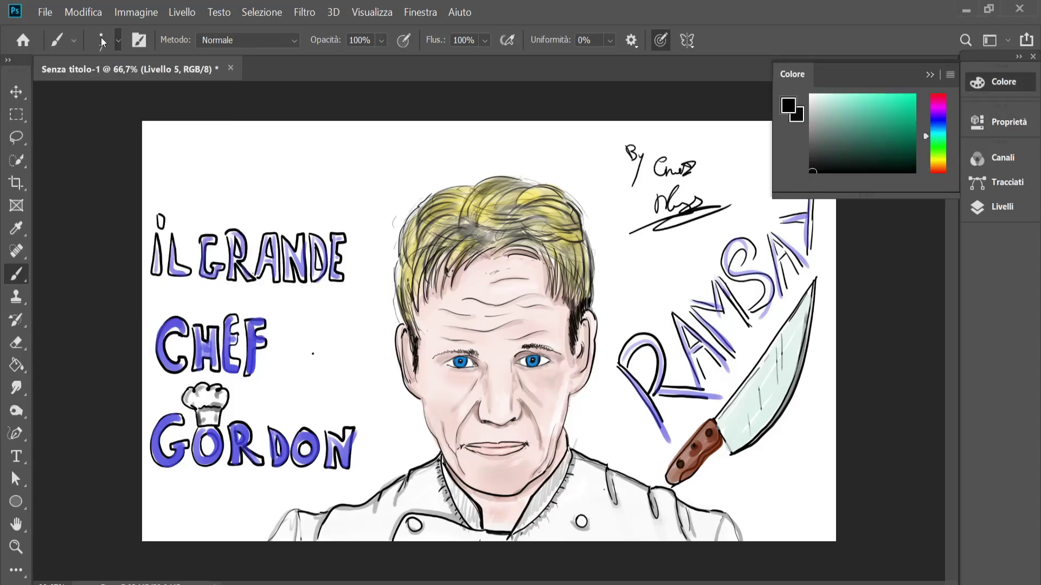
key(bracketright)
click(835, 102)
mouse_move(224, 256)
mouse_down()
mouse_move(245, 278)
mouse_move(299, 270)
mouse_up()
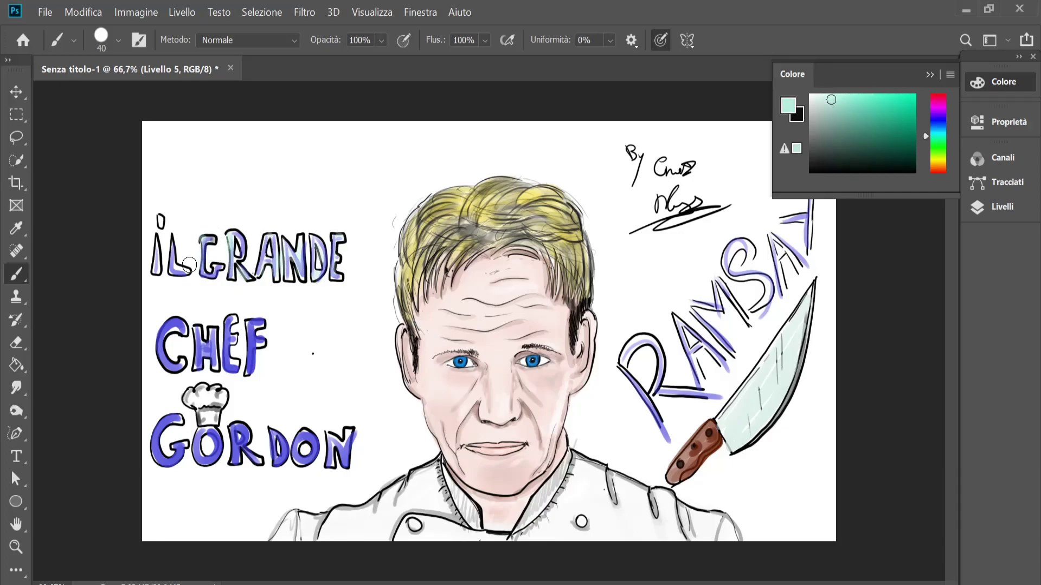
Step: Add light green highlights to CHEF, GORDON and RAMSAY
drag(179, 329, 232, 330)
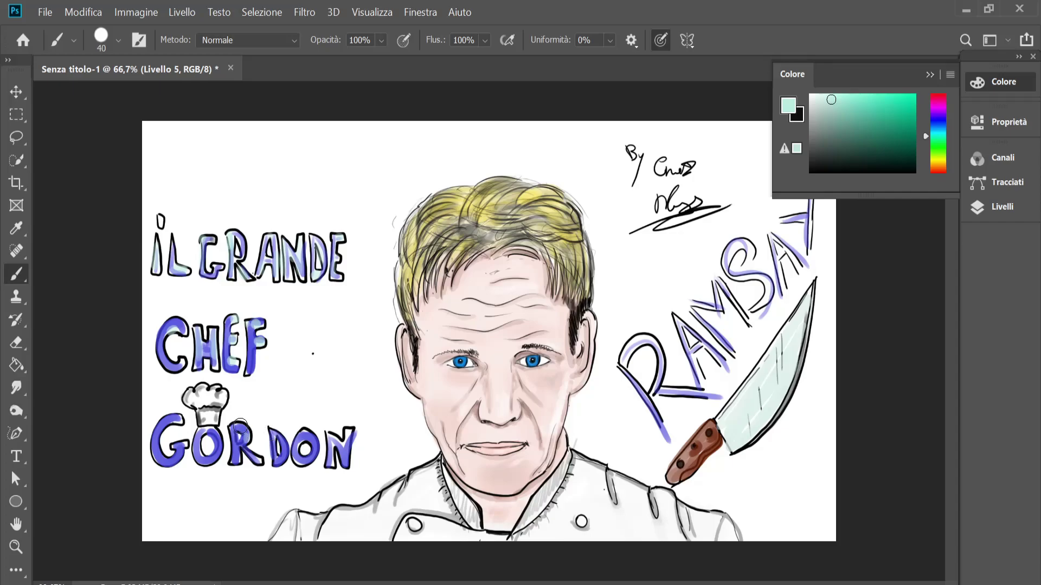
drag(217, 433, 252, 452)
drag(185, 428, 174, 417)
mouse_move(274, 436)
mouse_down()
mouse_move(342, 443)
mouse_move(334, 461)
mouse_up()
mouse_move(621, 341)
mouse_down()
mouse_move(694, 379)
mouse_move(716, 303)
mouse_move(793, 255)
mouse_move(808, 206)
mouse_up()
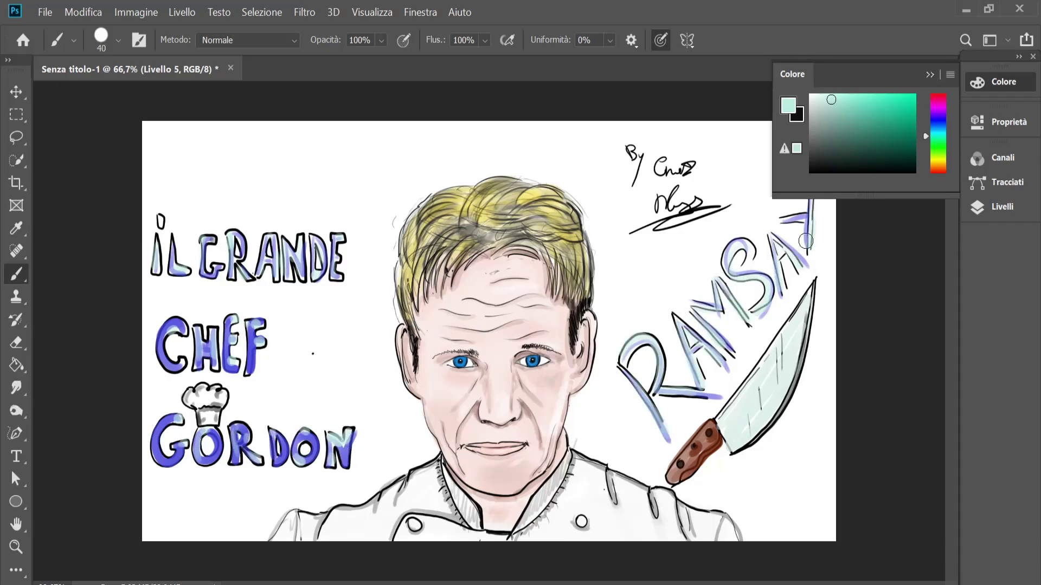